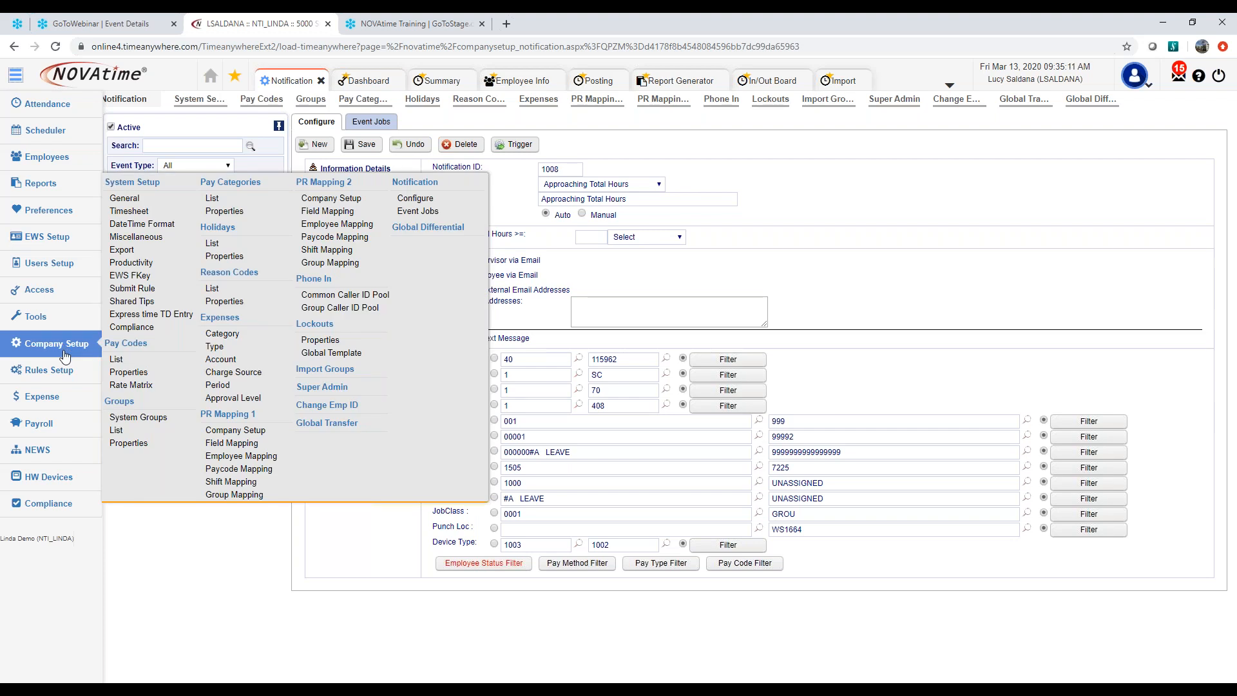
Open the Super Admin page of Company Setup, discarding the unsaved notification changes, and expand the Company section
left_click(333, 392)
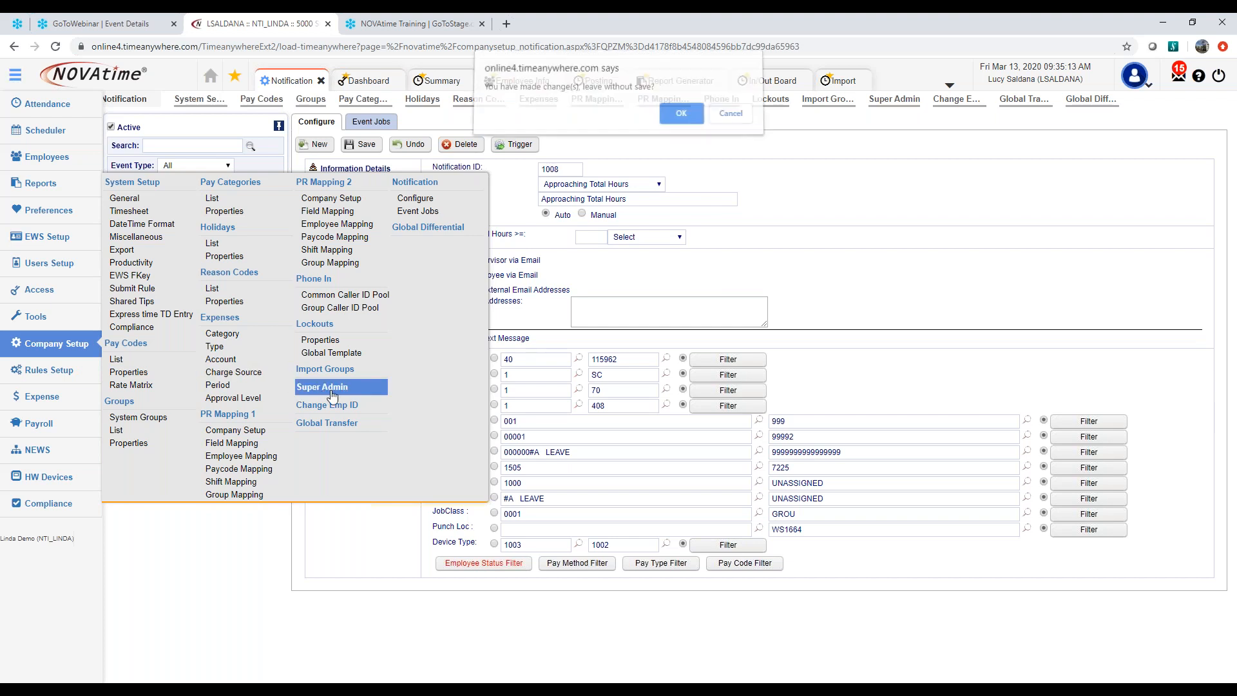
left_click(680, 115)
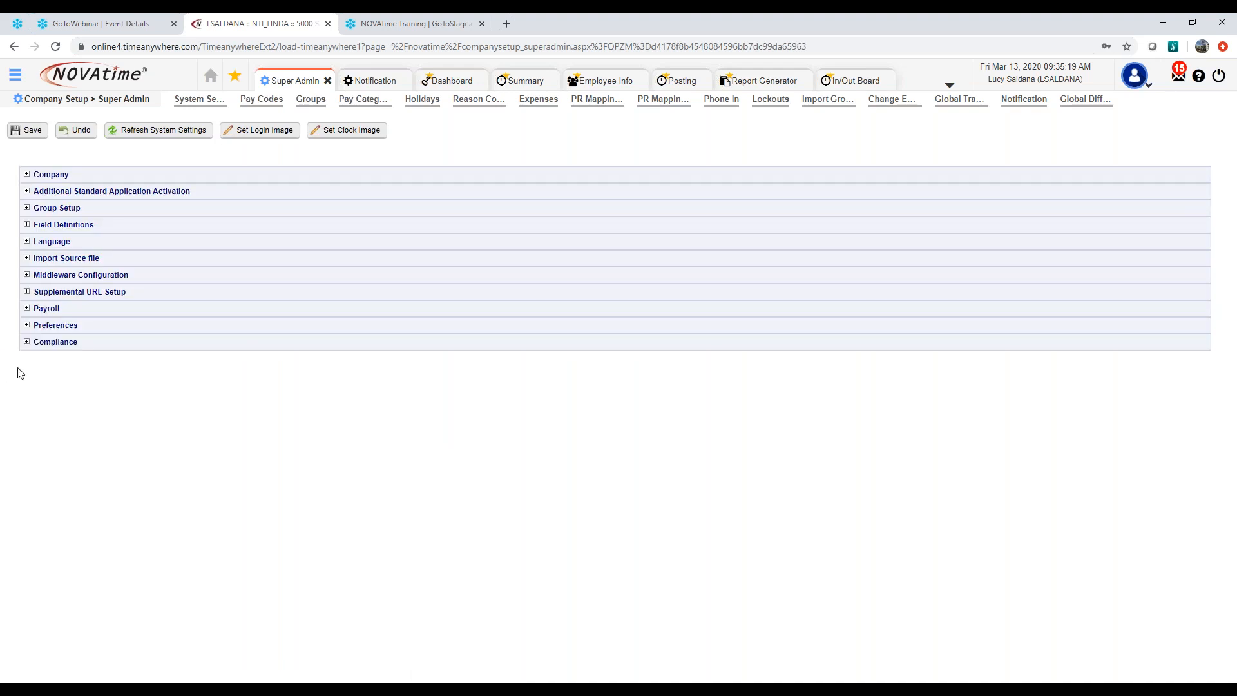
left_click(26, 174)
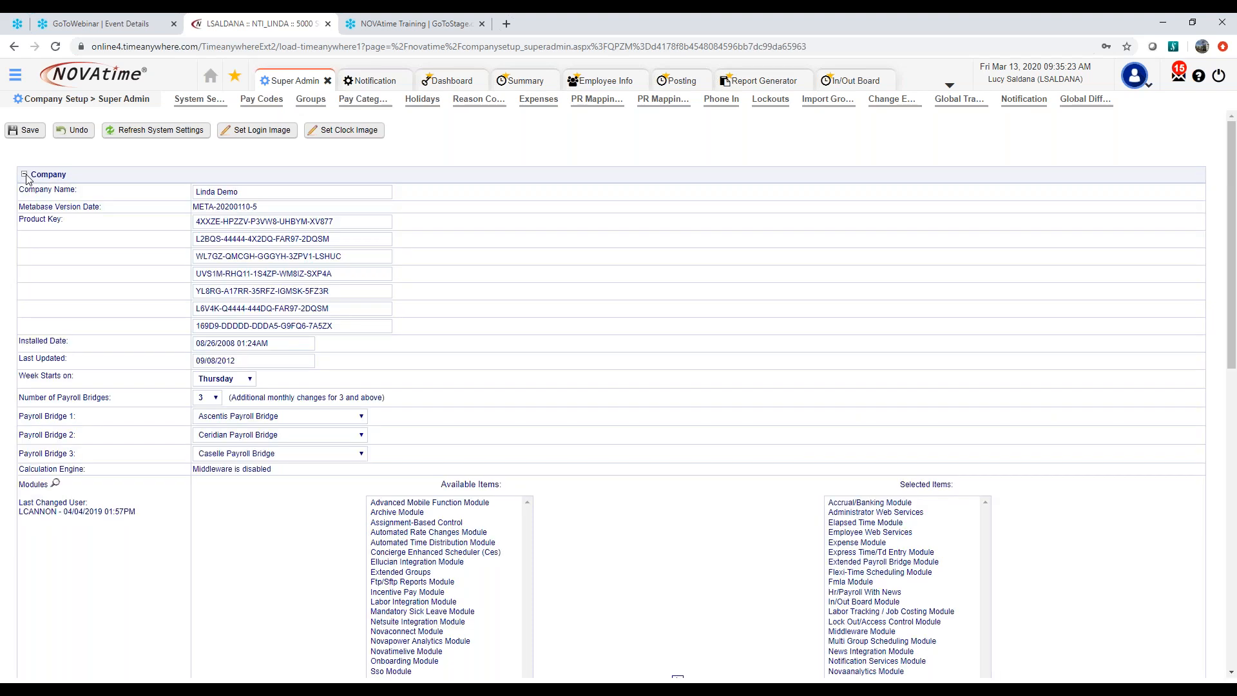
left_click(26, 175)
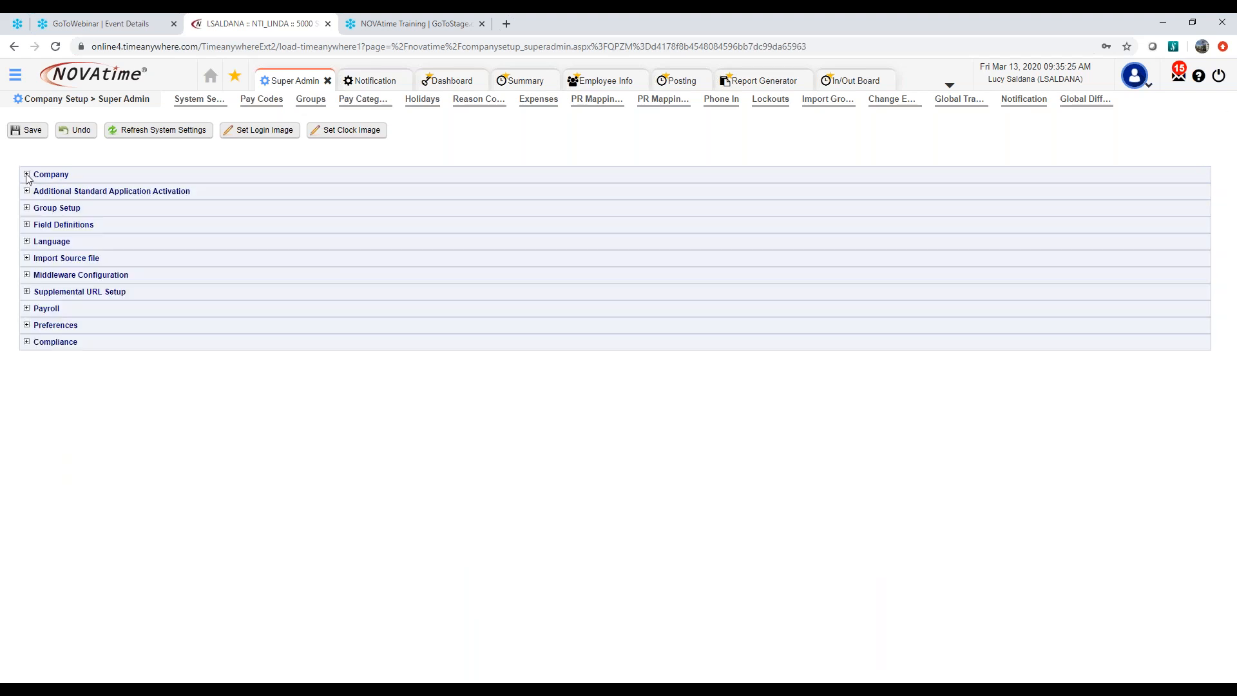
left_click(26, 175)
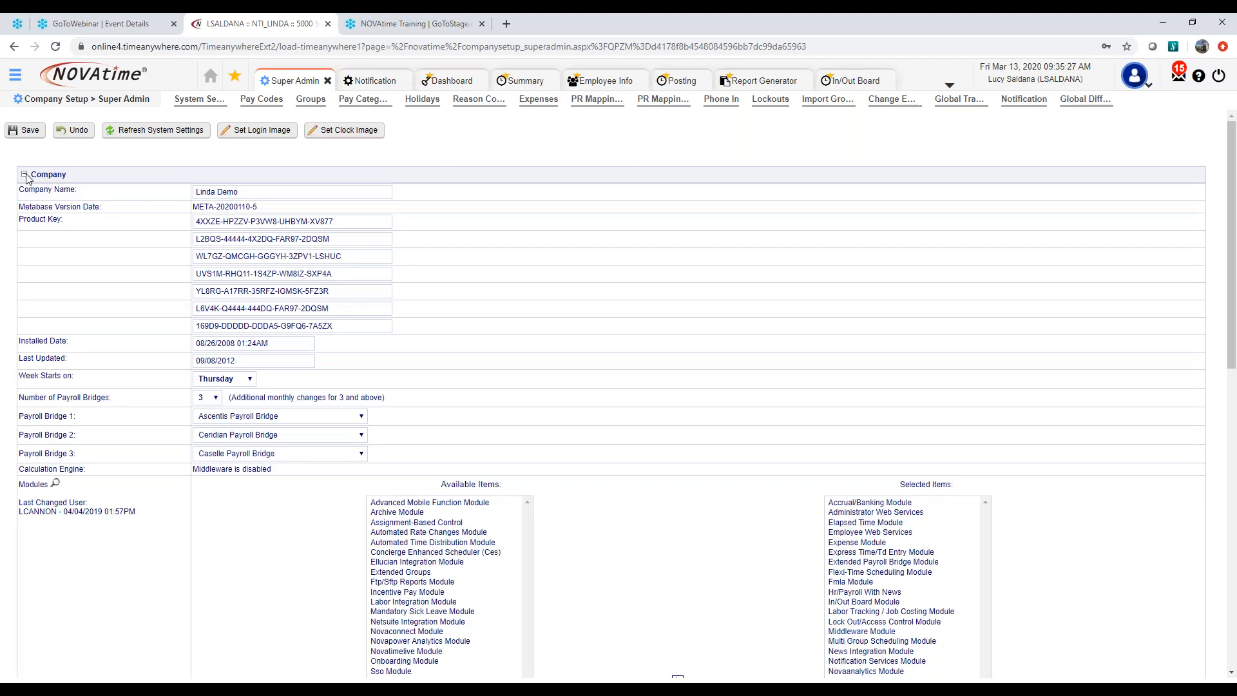
Find the Notification Services Module among the company's modules and select it in the Selected Items list
left_click(867, 593)
scroll(676, 502, "down", 4)
left_click(452, 350)
type("no")
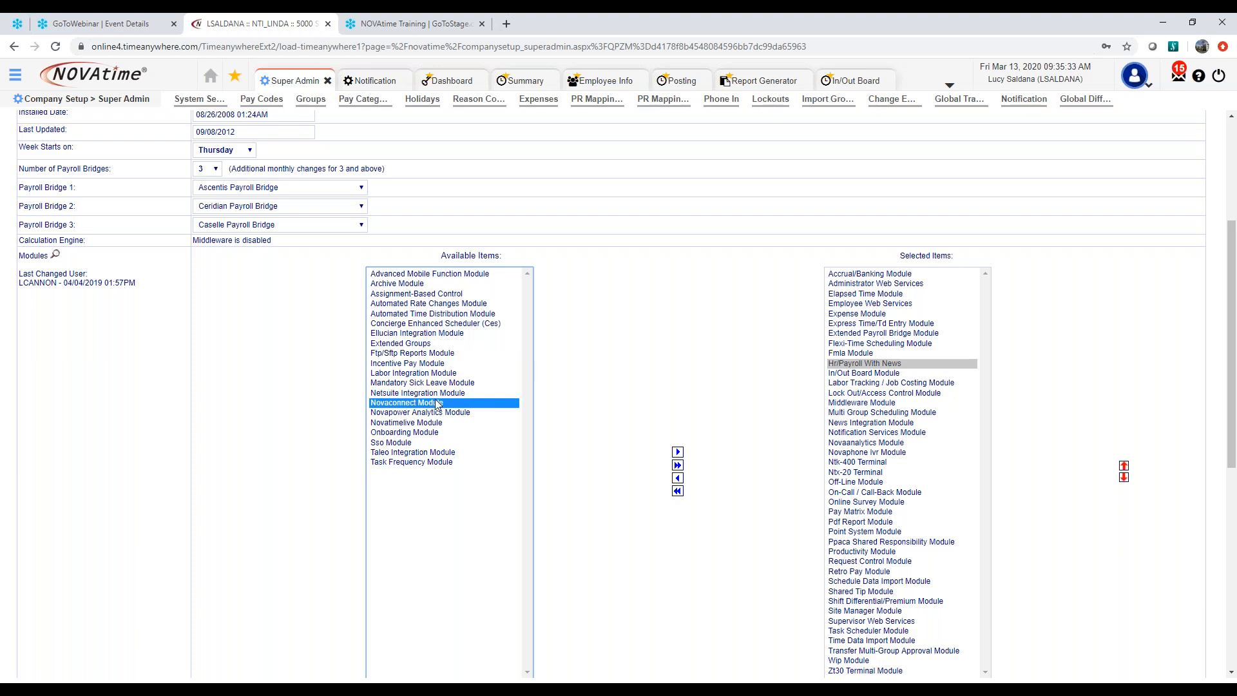
left_click(858, 424)
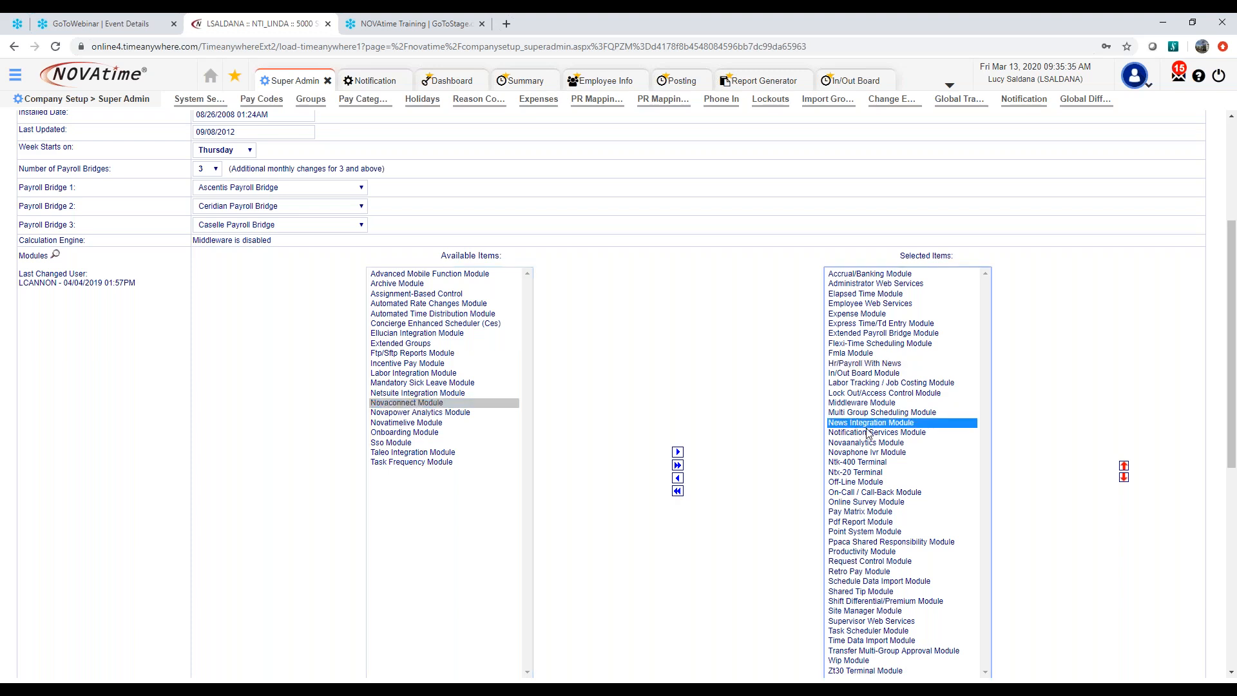
left_click(868, 433)
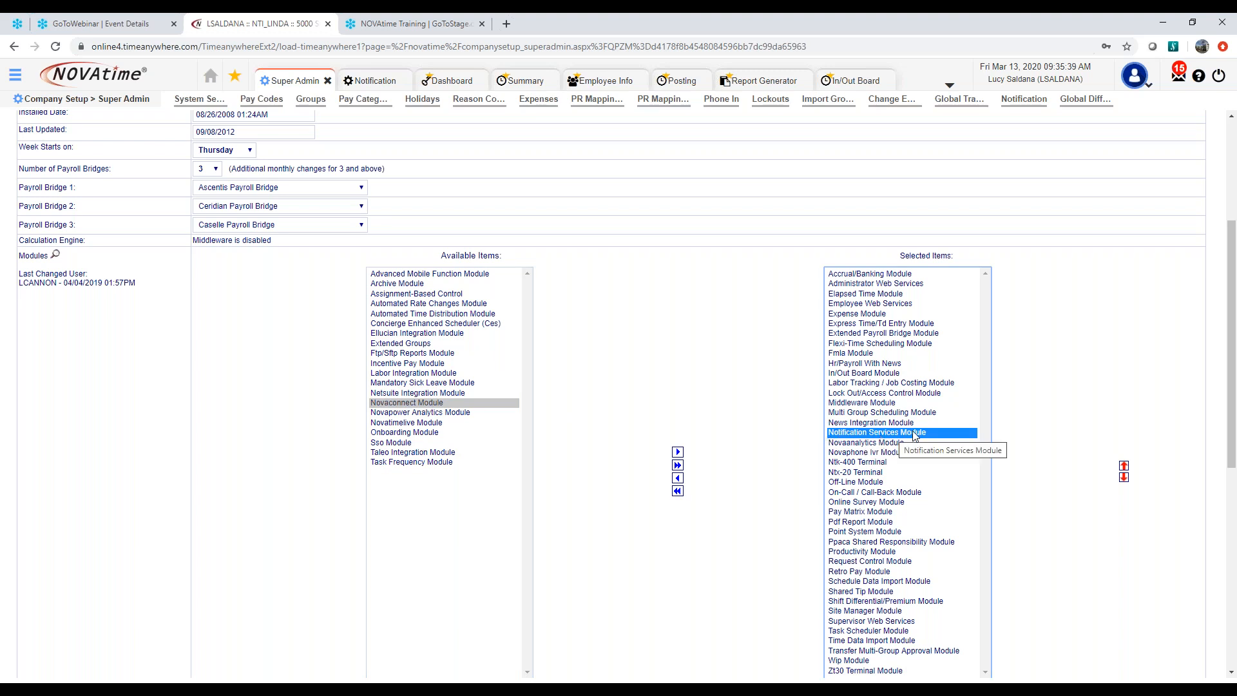
scroll(186, 474, "up", 2)
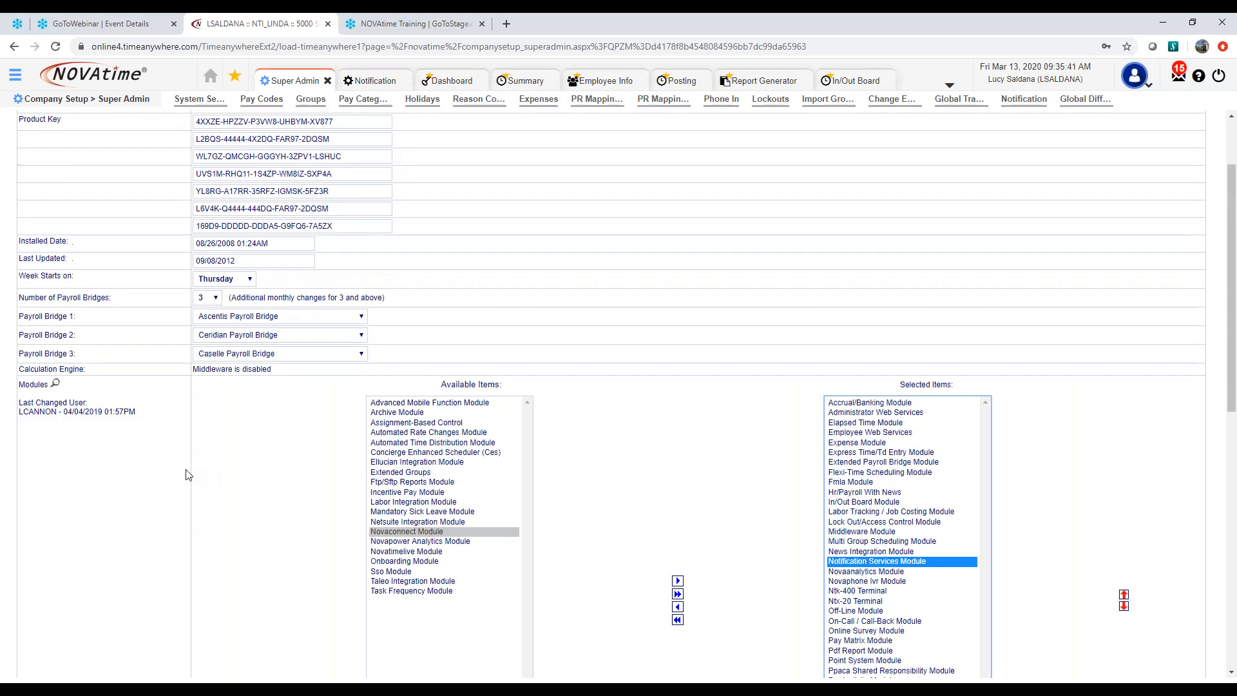
scroll(186, 474, "up", 2)
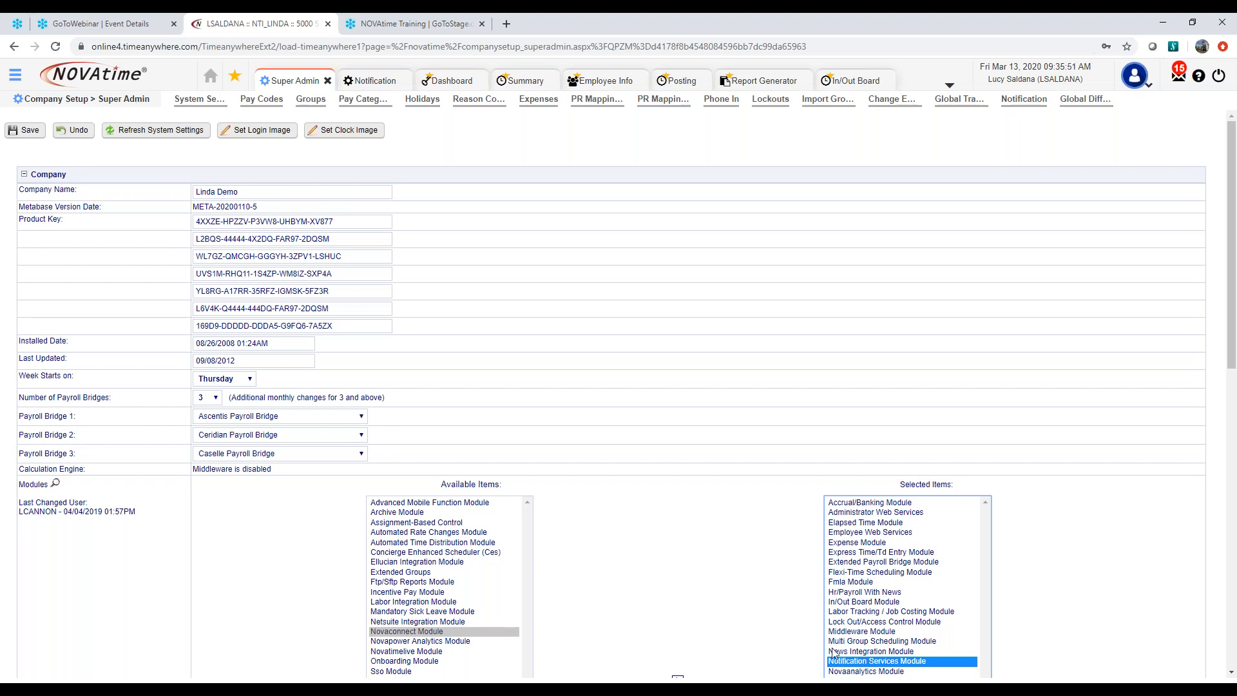
scroll(774, 622, "down", 2)
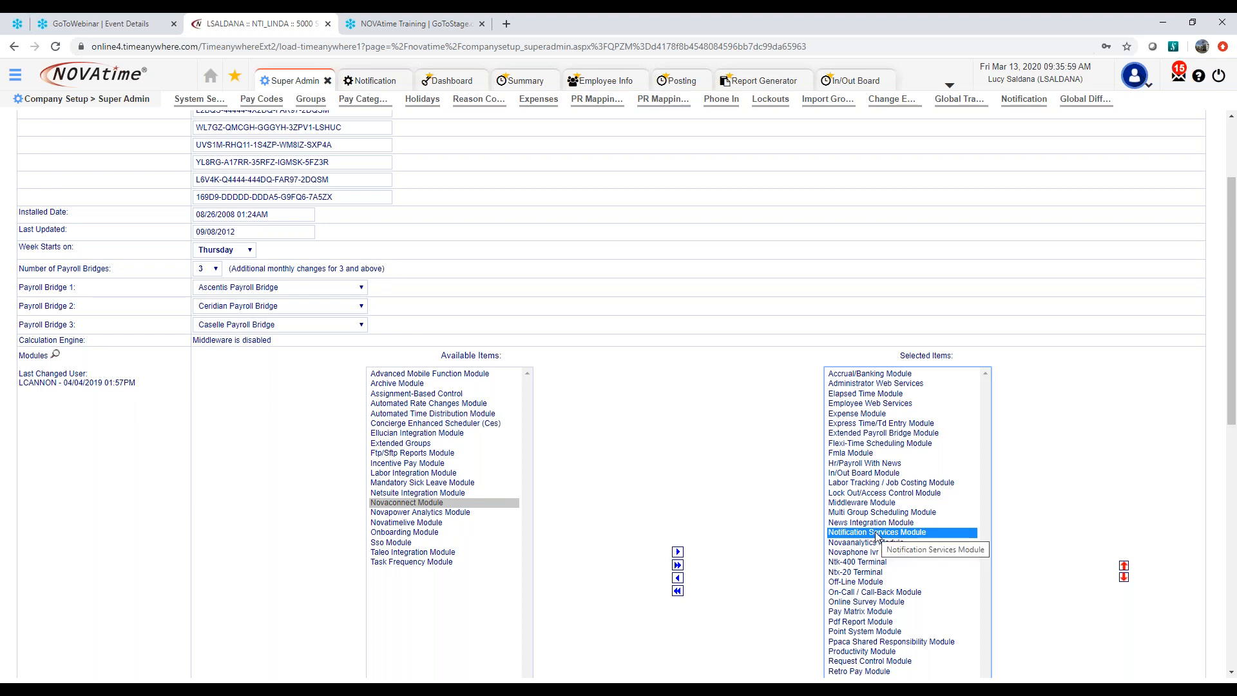
scroll(326, 385, "up", 2)
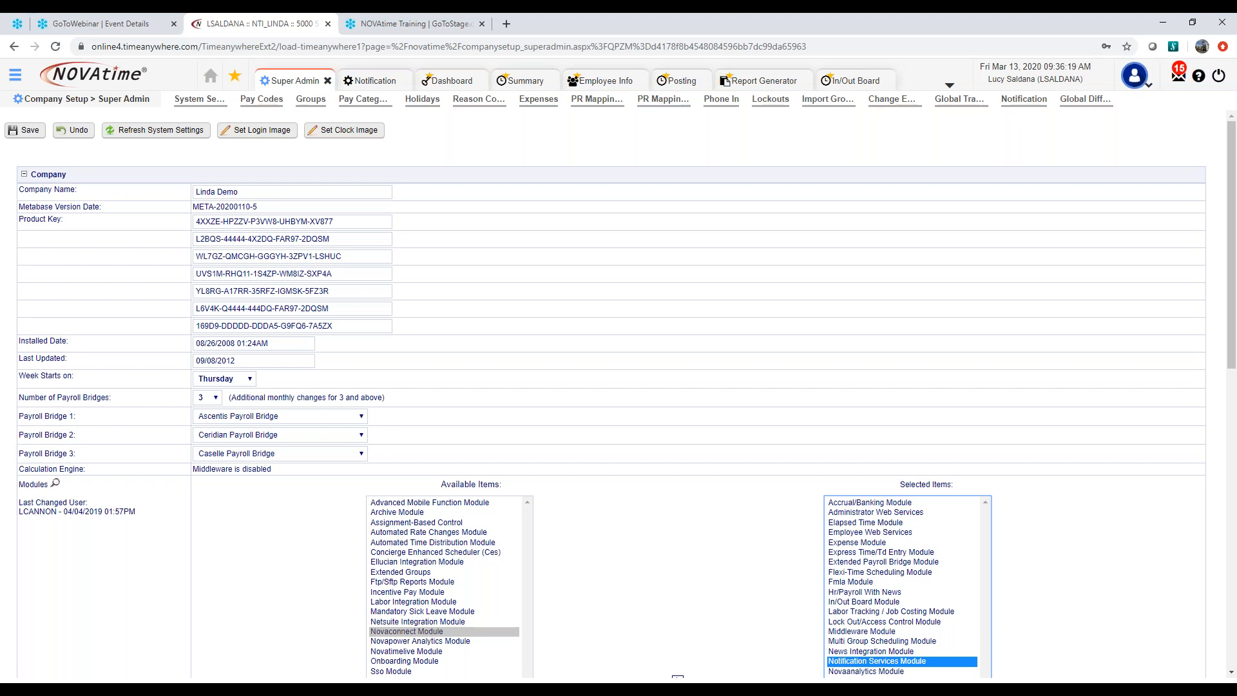
Open the Page Menu access settings and sort the access groups by service in ascending order
left_click(15, 76)
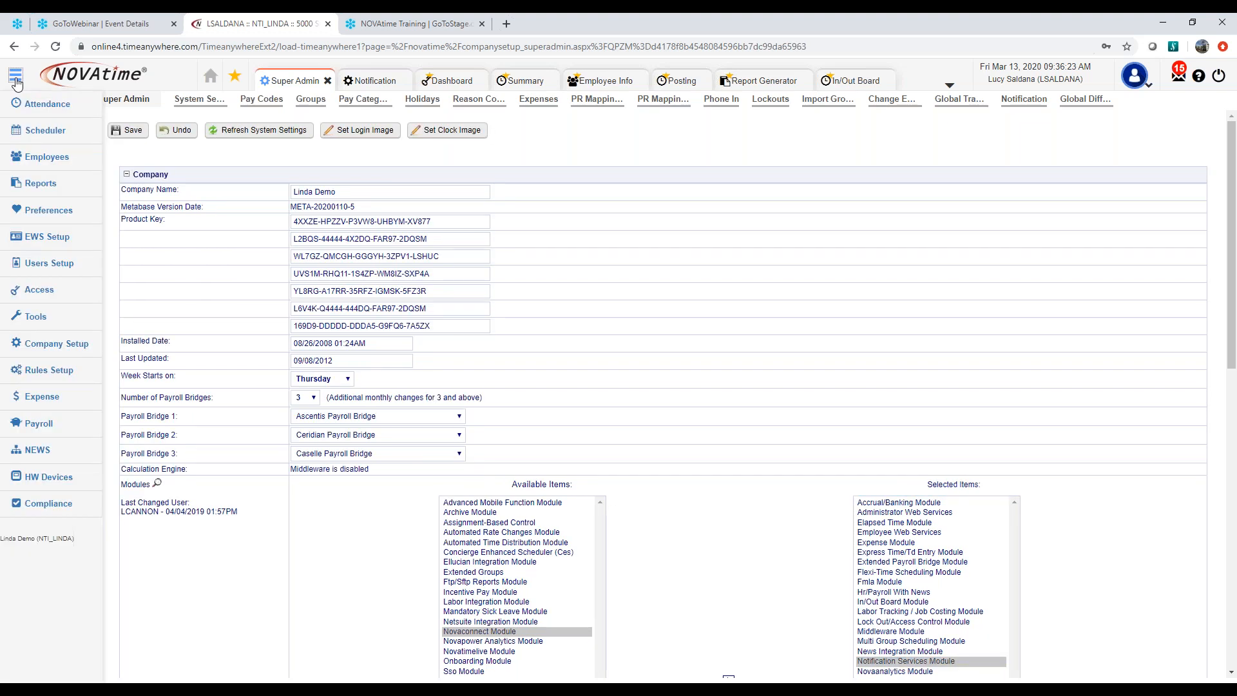
mouse_move(31, 291)
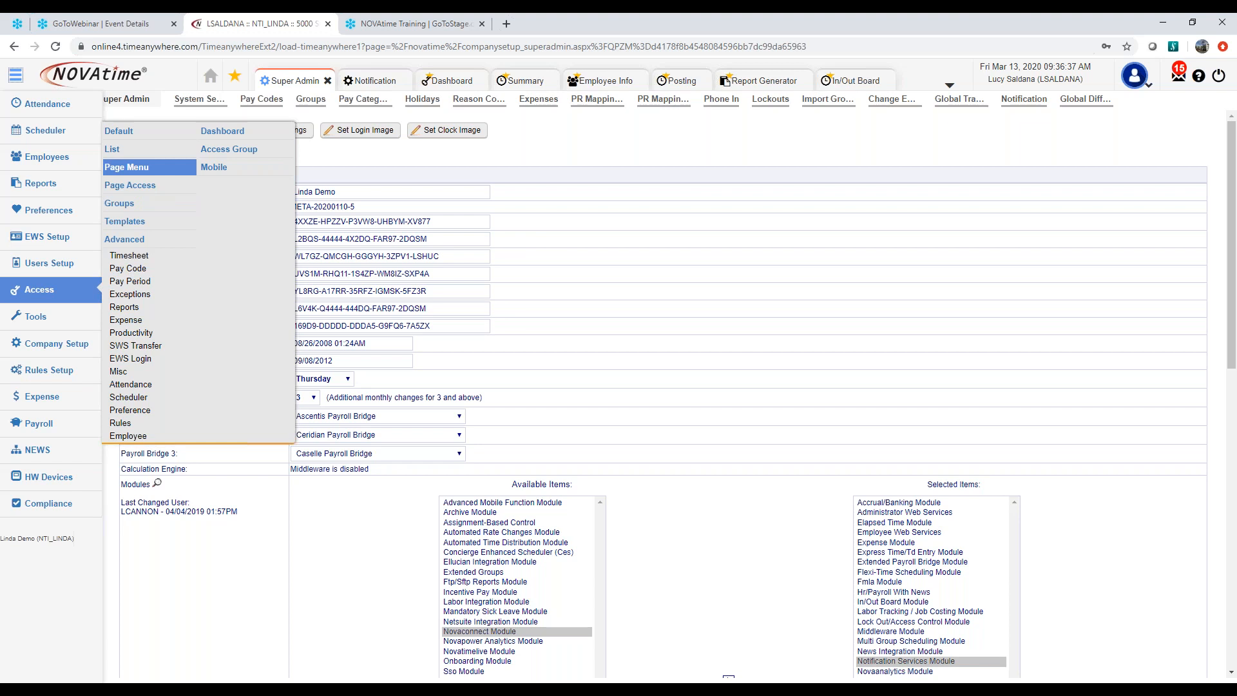
left_click(126, 166)
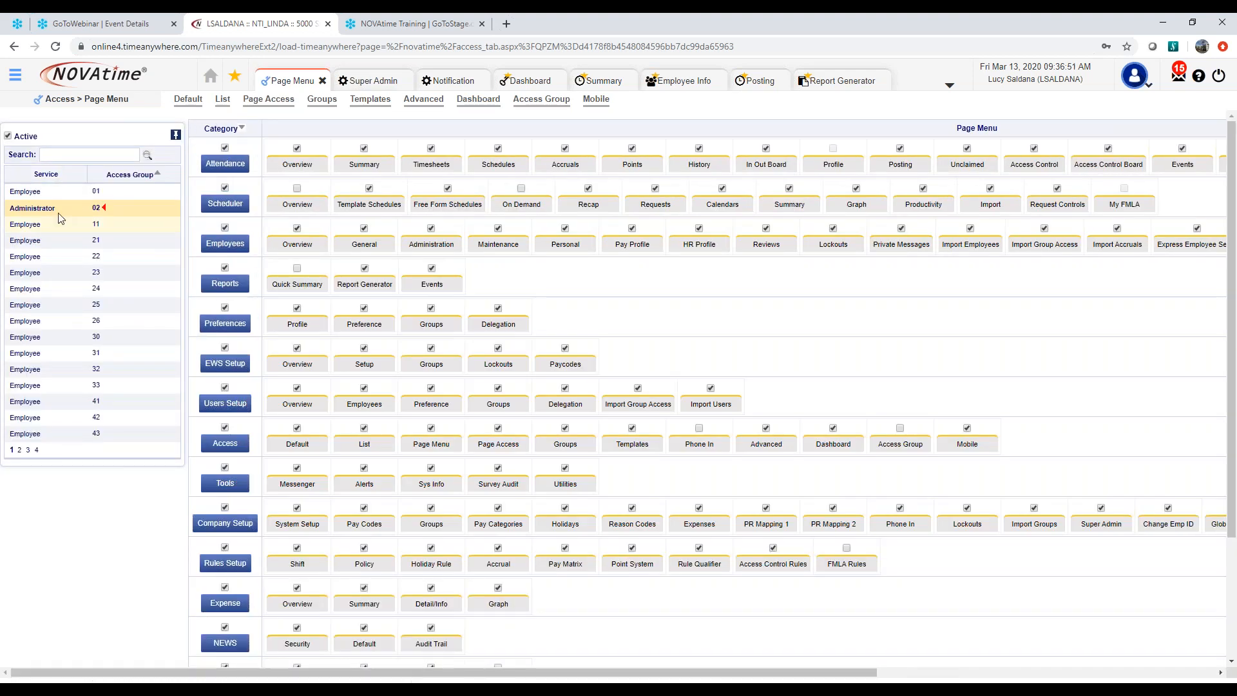
left_click(45, 174)
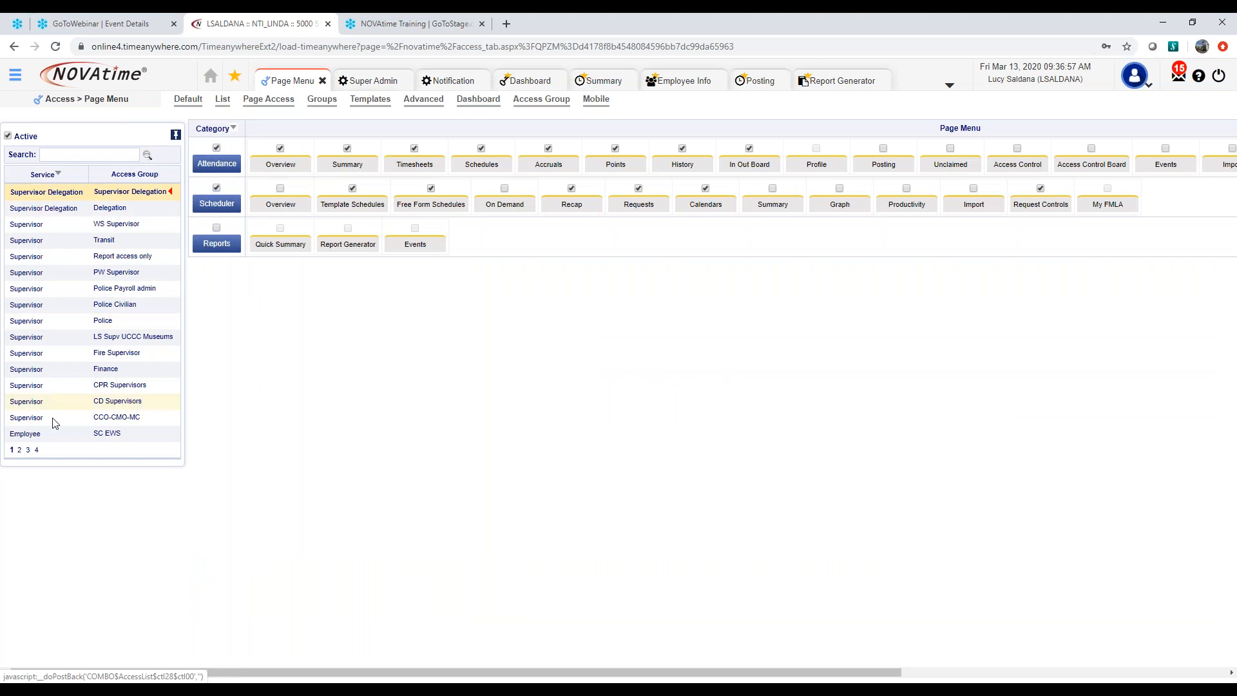
left_click(56, 175)
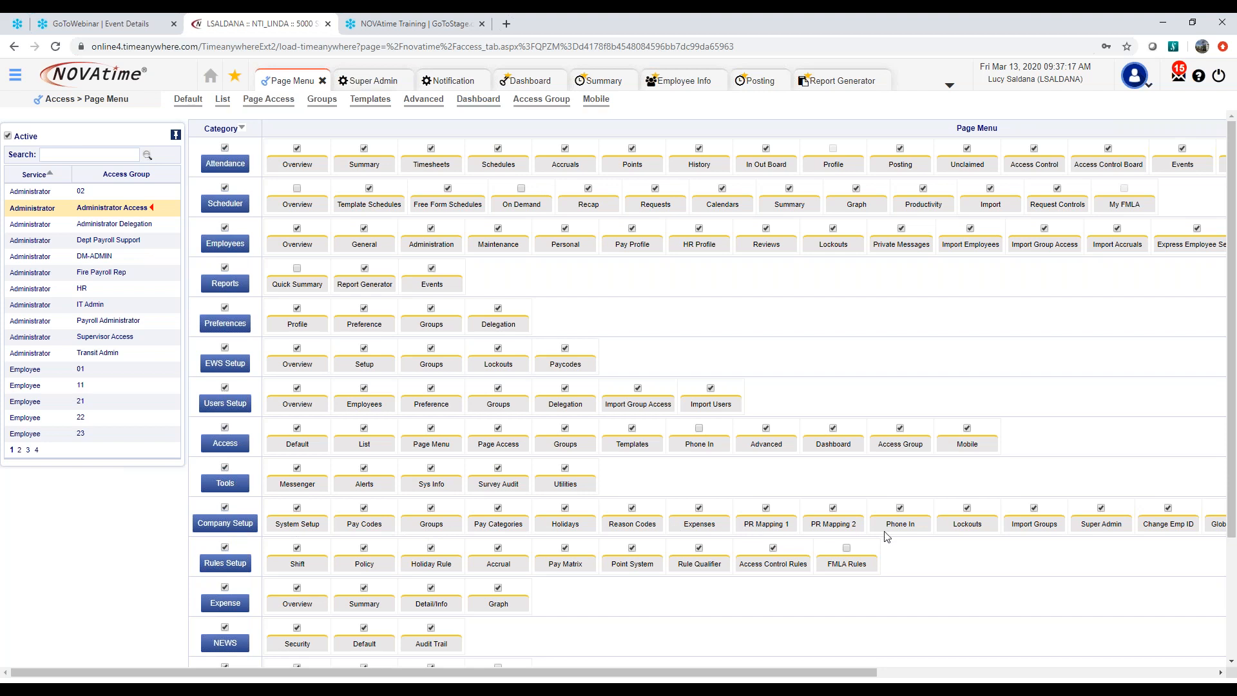
Check the Company Setup pages enabled for the Administrator Access group, including Notification
left_click_drag(856, 673, 1038, 673)
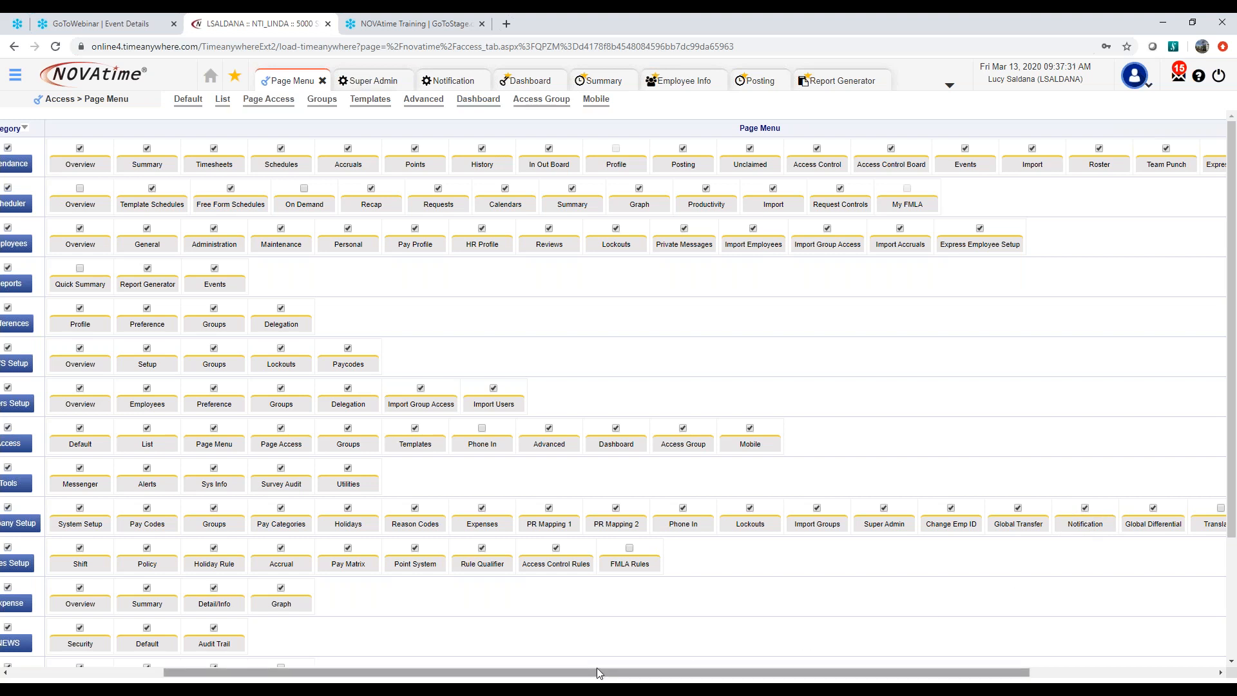
left_click_drag(582, 672, 428, 677)
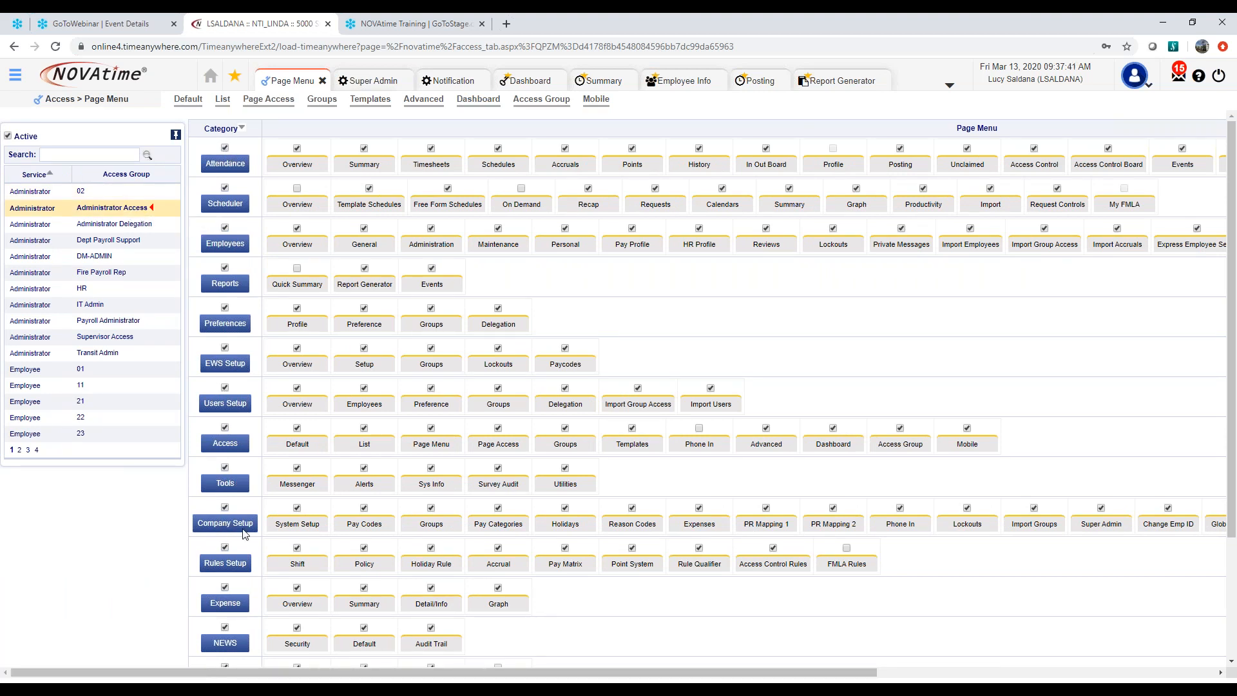
left_click_drag(530, 672, 819, 670)
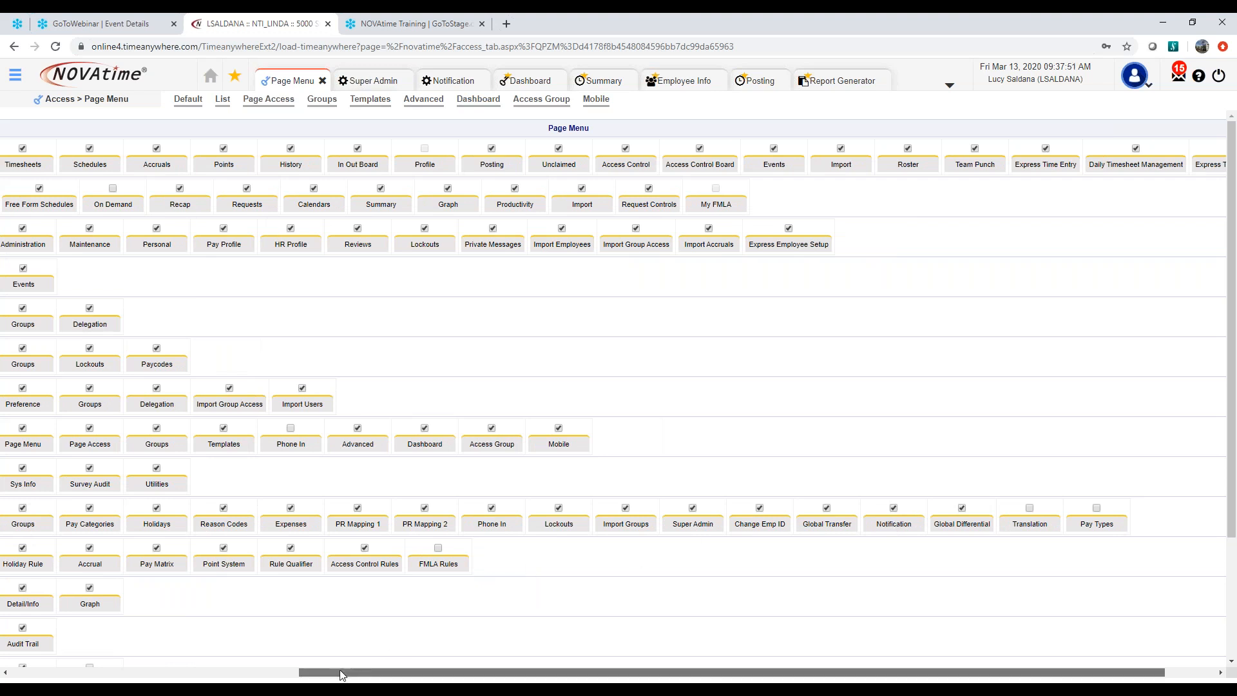
left_click_drag(343, 674, 56, 674)
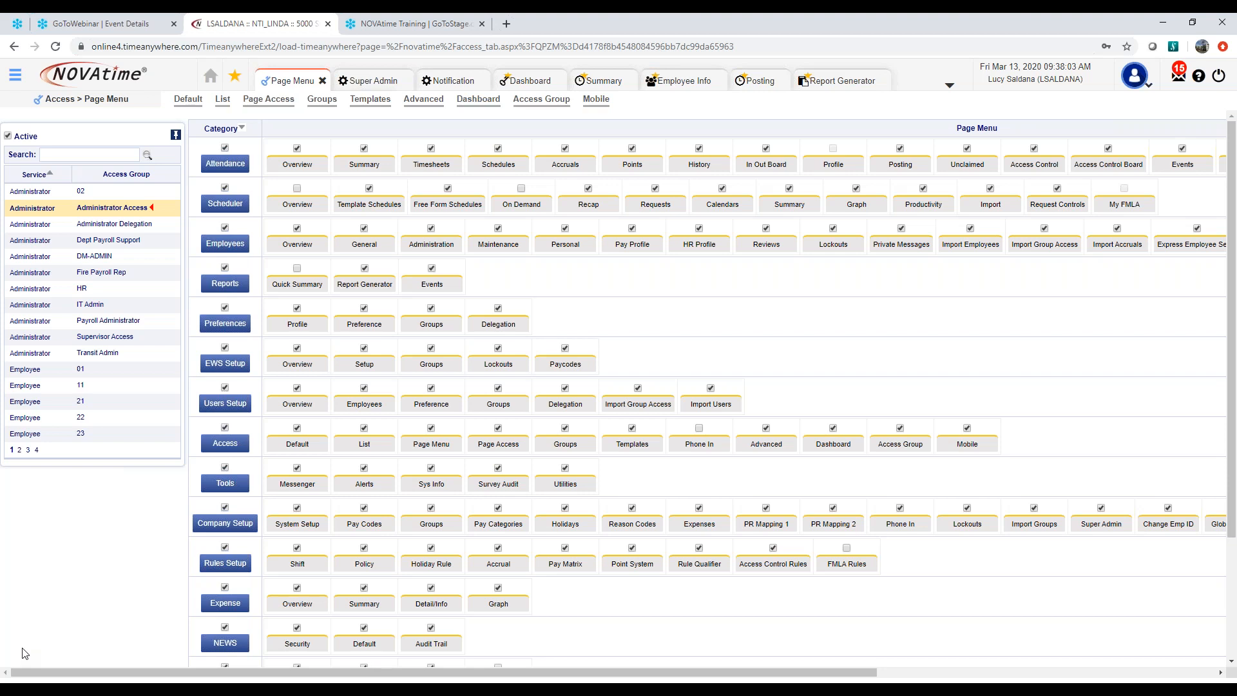
Open the Page Access settings of the Administrator Access group and show the Company Setup page permissions
left_click(16, 77)
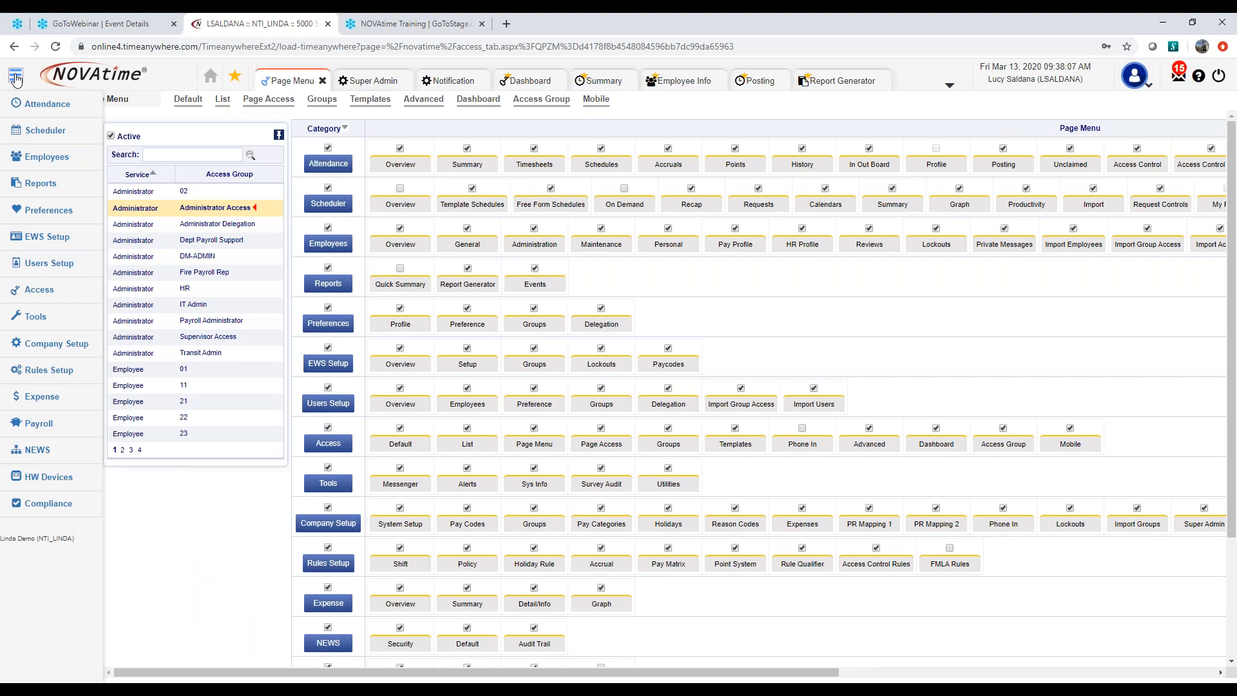
mouse_move(40, 303)
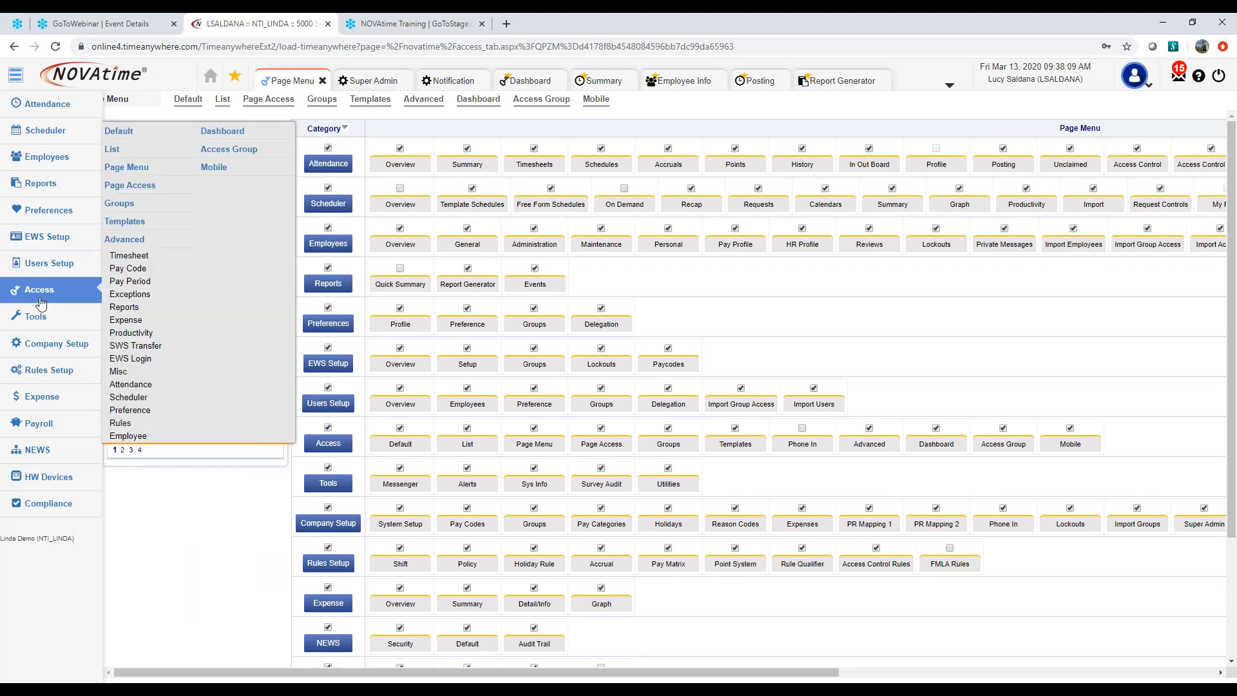
left_click(151, 193)
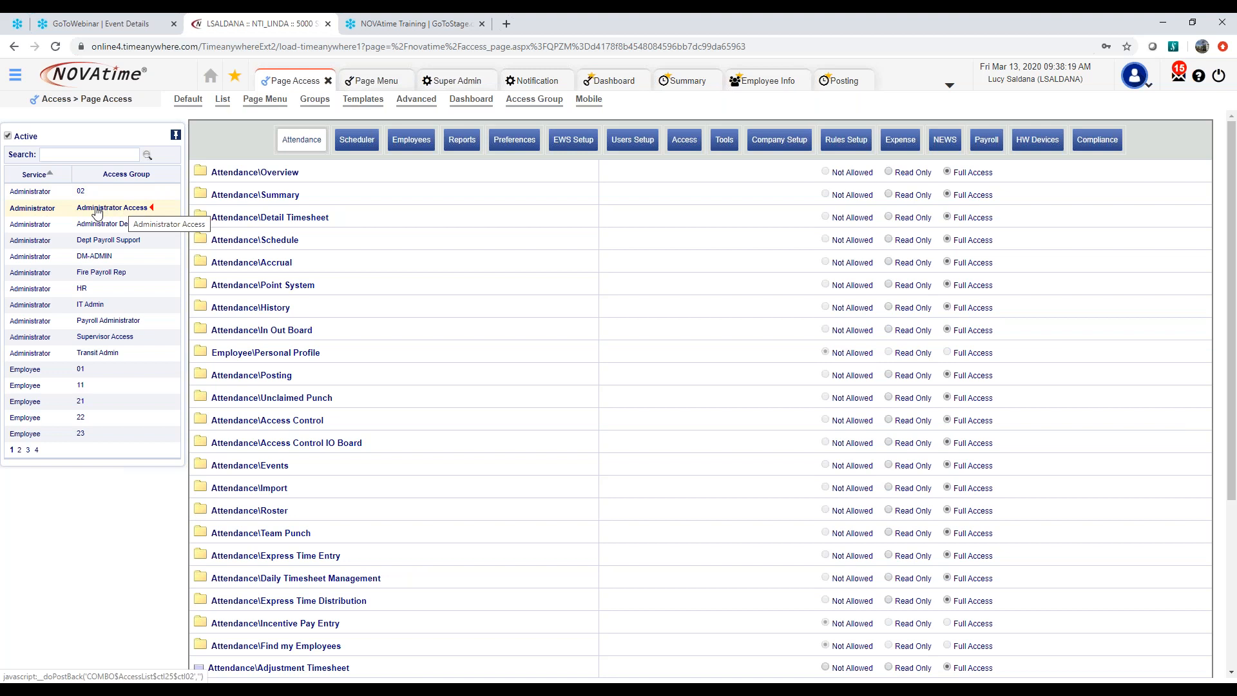
left_click(778, 143)
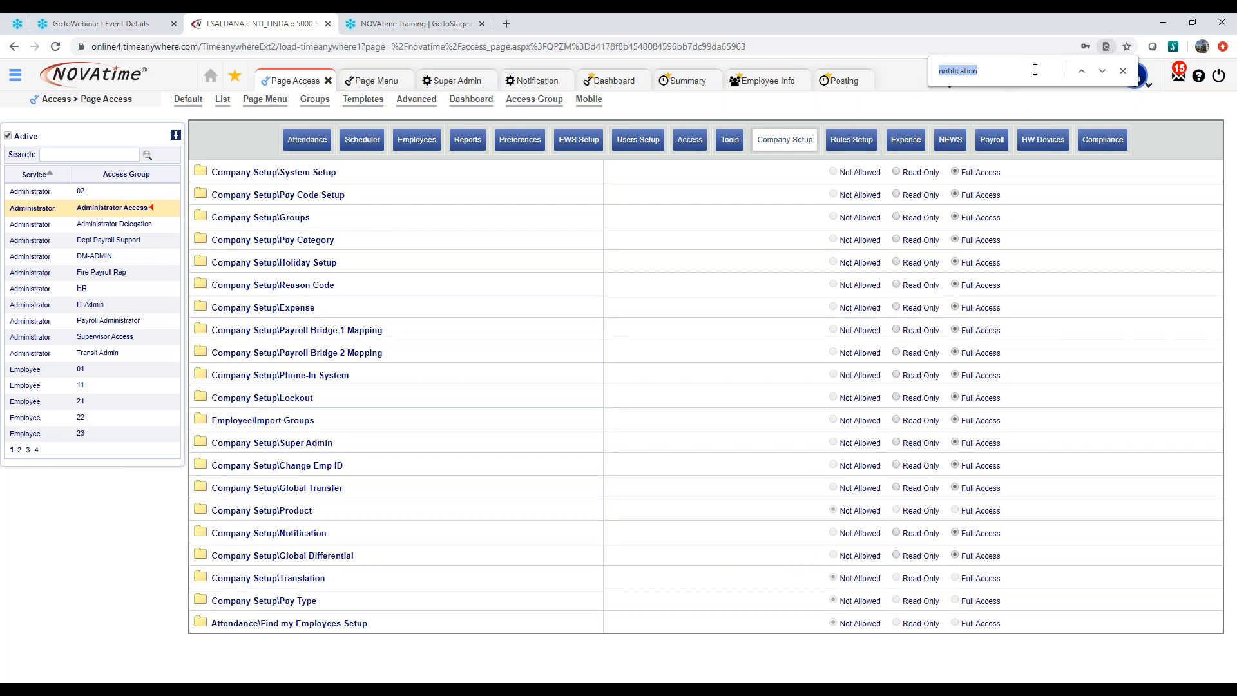
Search the page for "notification" and set the Company Setup\Notification permission to Full Access after trying Read Only
left_click(994, 71)
key("Return")
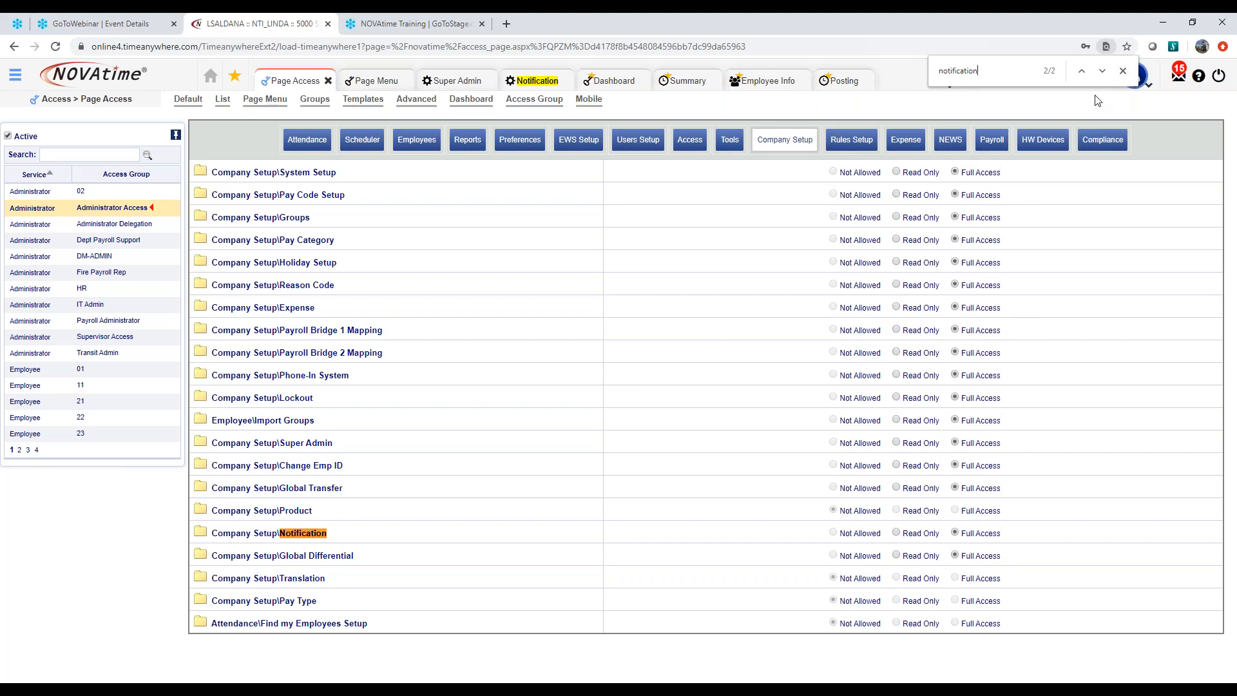
left_click(1123, 71)
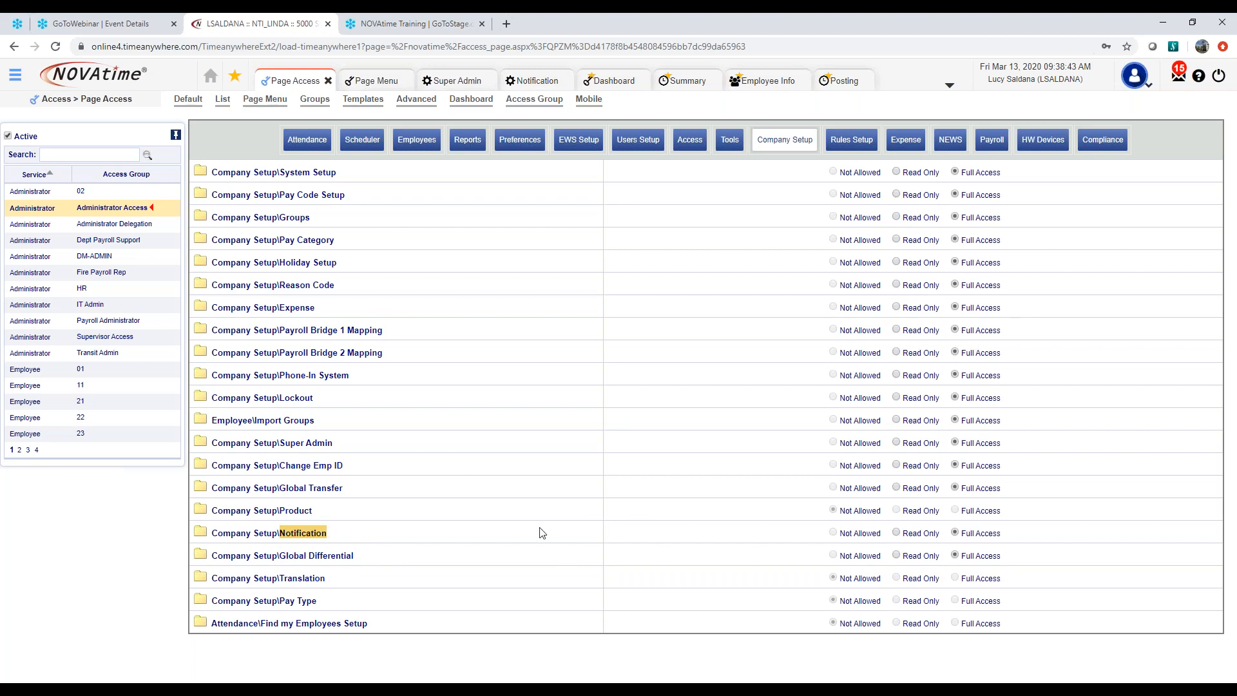
left_click(896, 534)
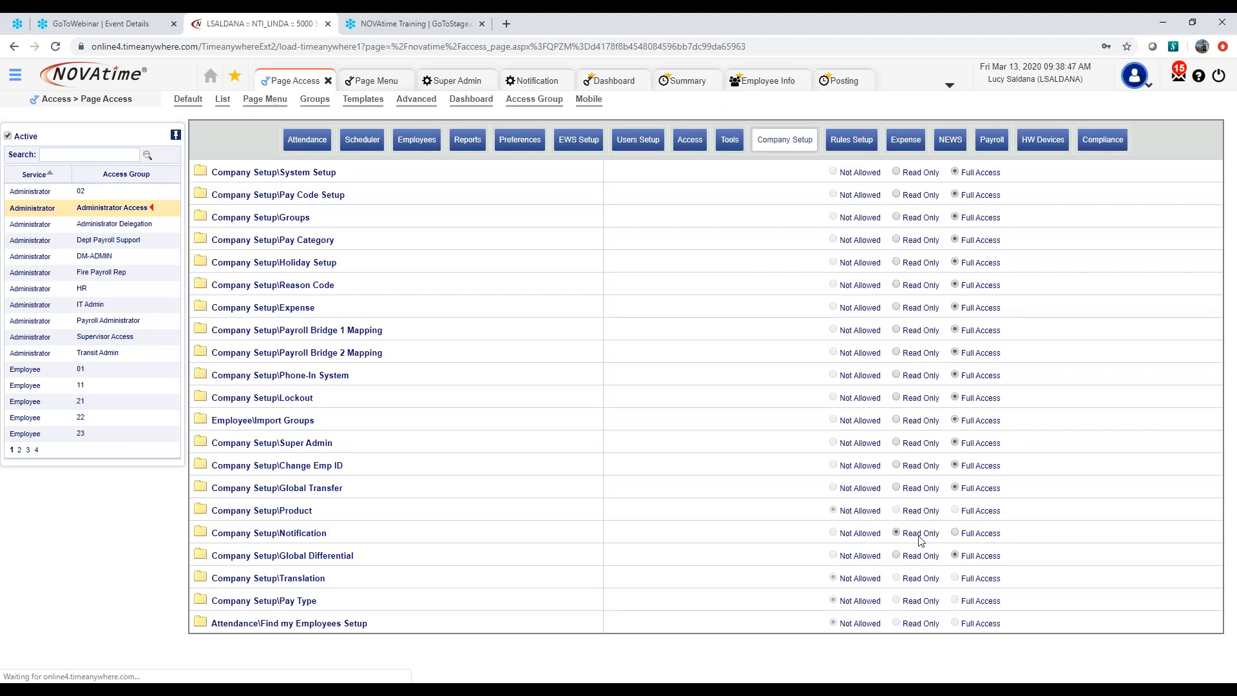
left_click(957, 534)
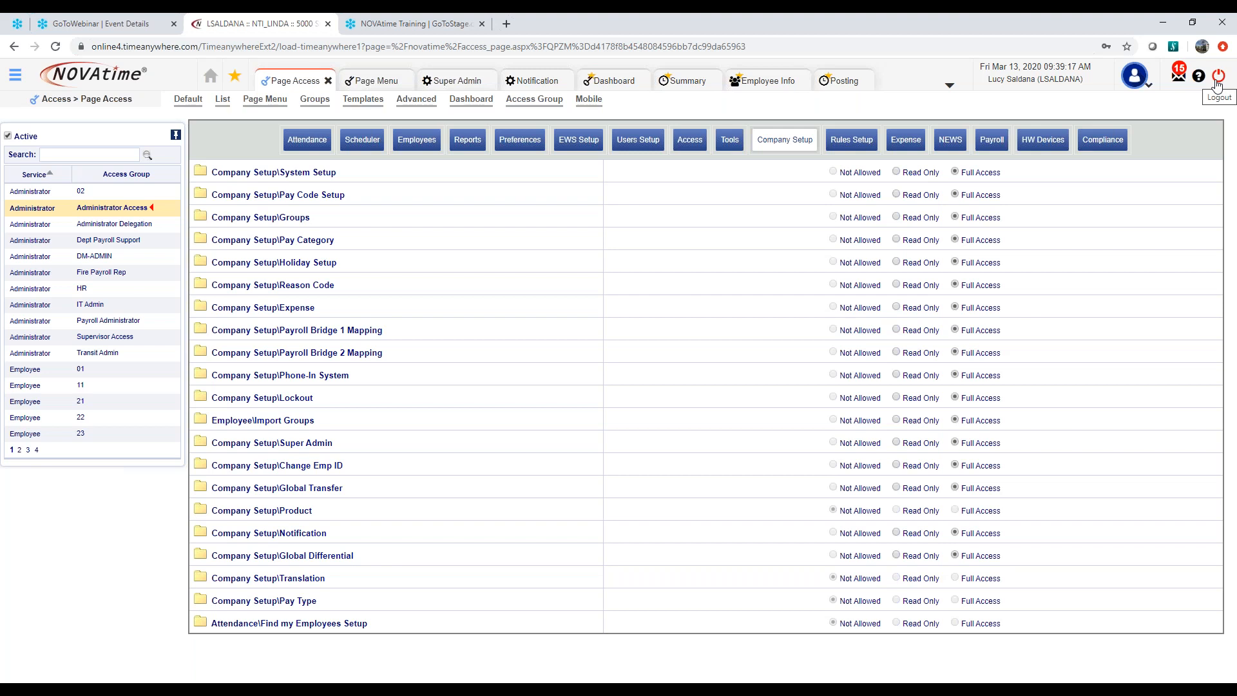
Open the Notification page of Company Setup, view its Event Jobs and return to the notification configuration
left_click(15, 76)
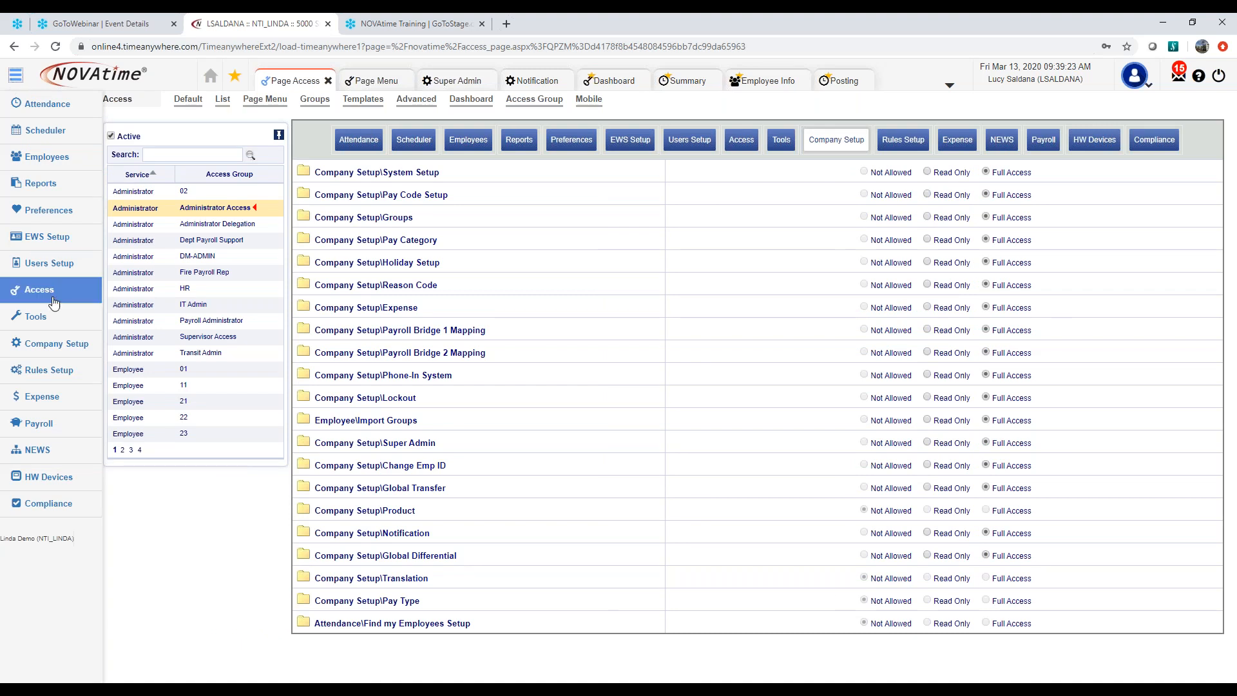
mouse_move(68, 348)
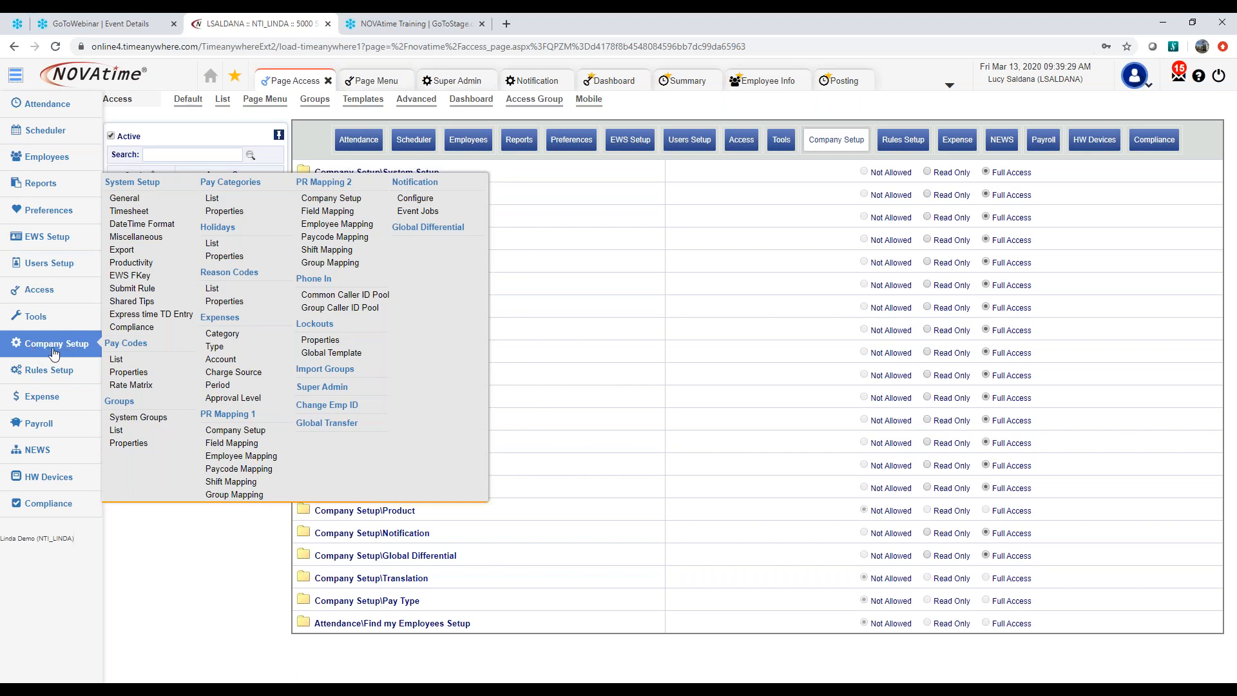
left_click(415, 182)
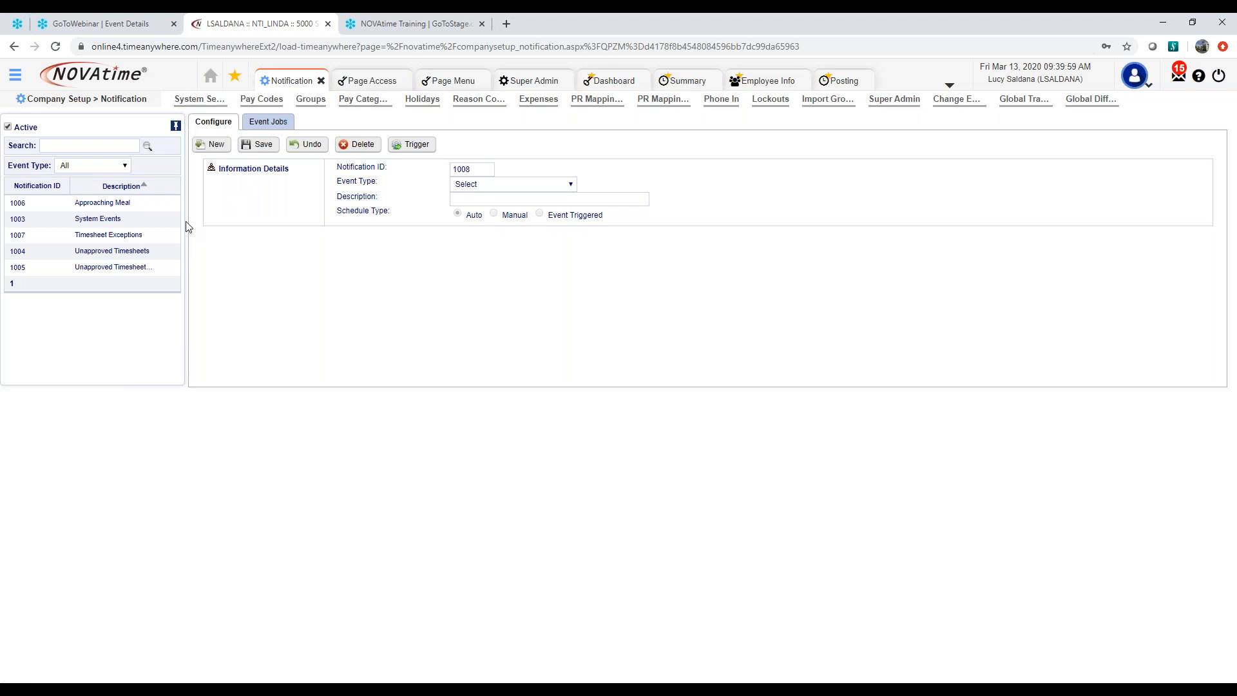
left_click(268, 123)
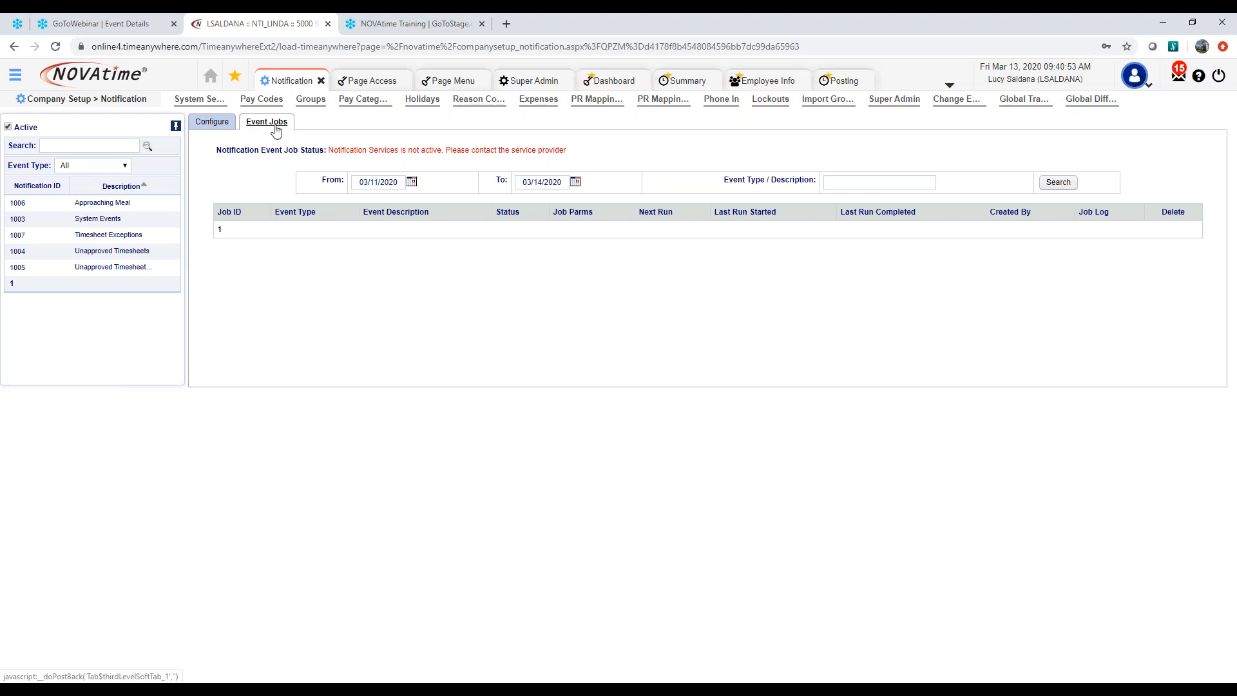
left_click(211, 122)
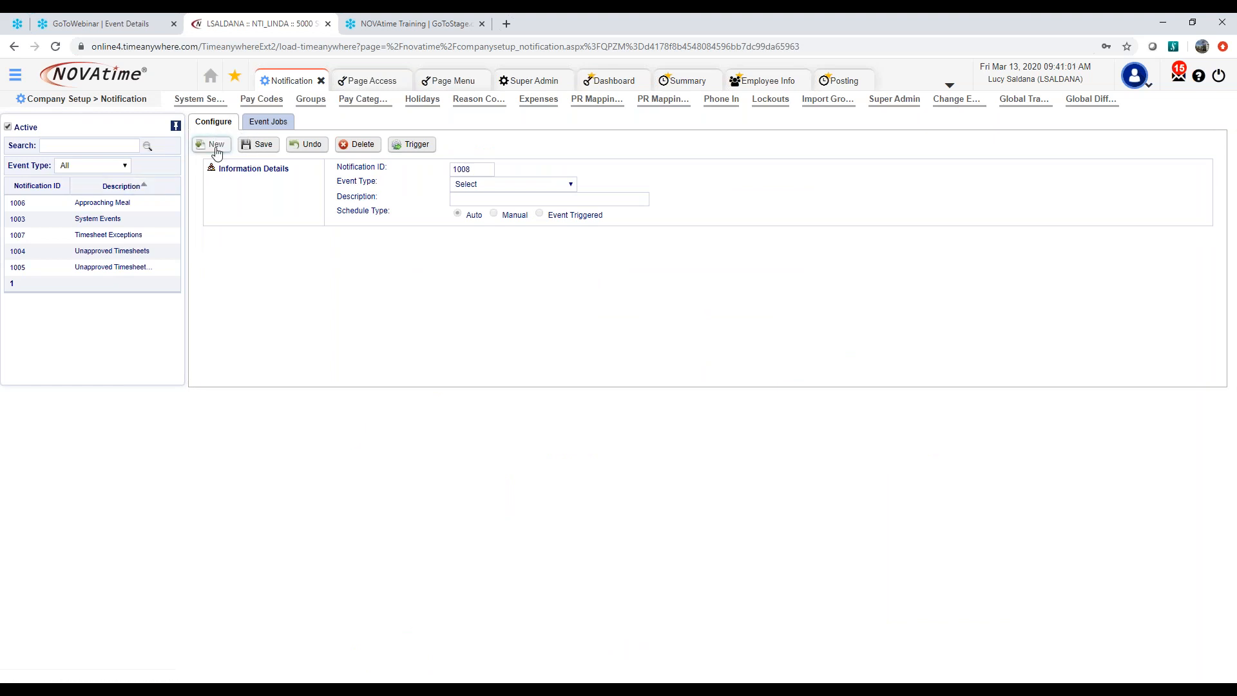
Start a new notification with Accruals as its event type and go to its external email addresses
left_click(216, 146)
left_click_drag(477, 169, 437, 173)
left_click(570, 187)
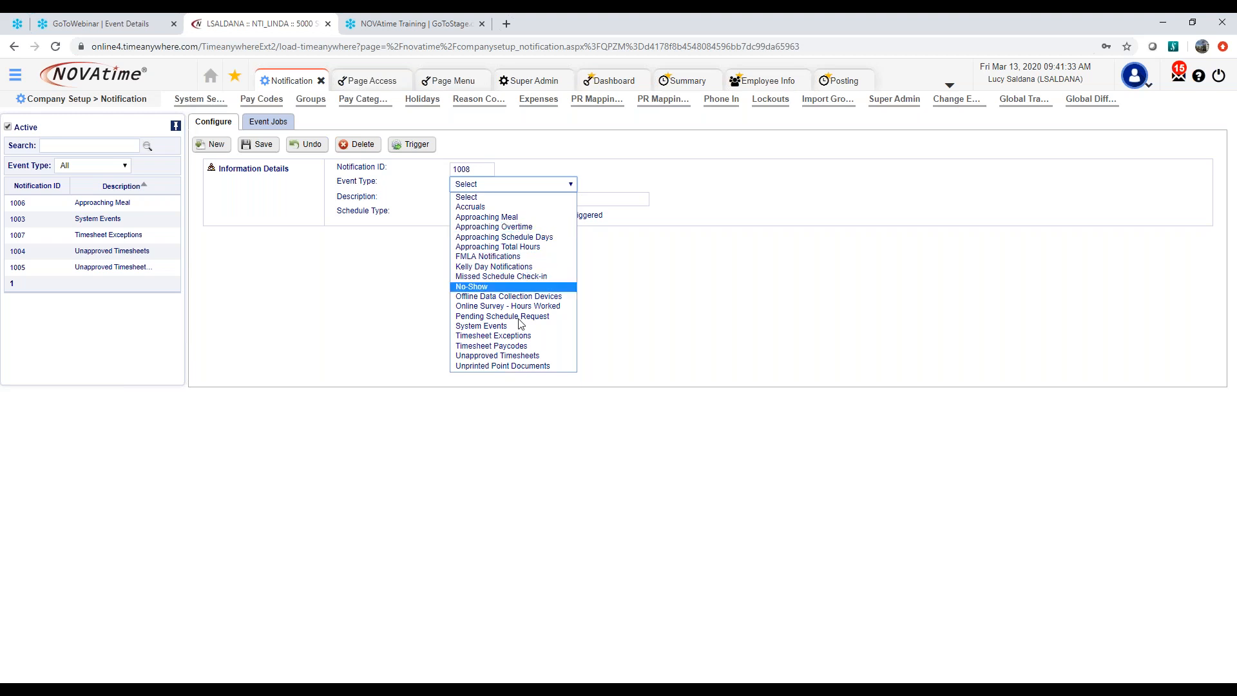
left_click(516, 210)
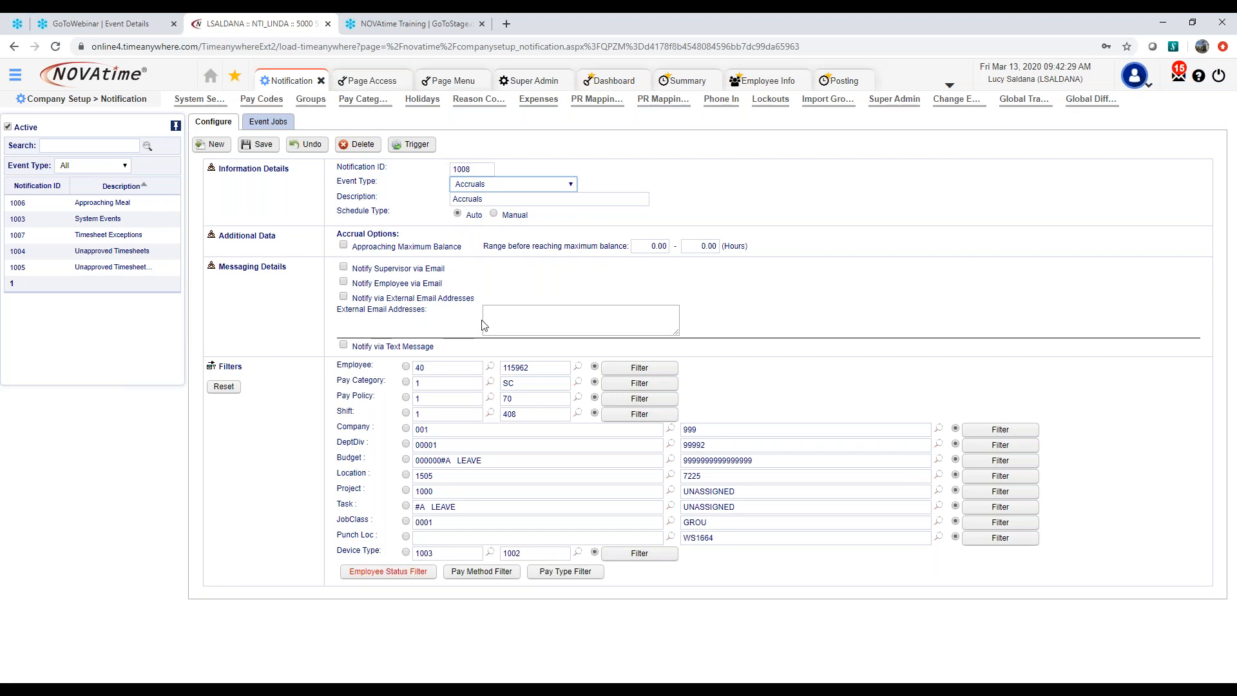
left_click(496, 313)
Leave the notification without saving and check the Email and Phone #1 fields on the employee's Personal page
left_click(16, 76)
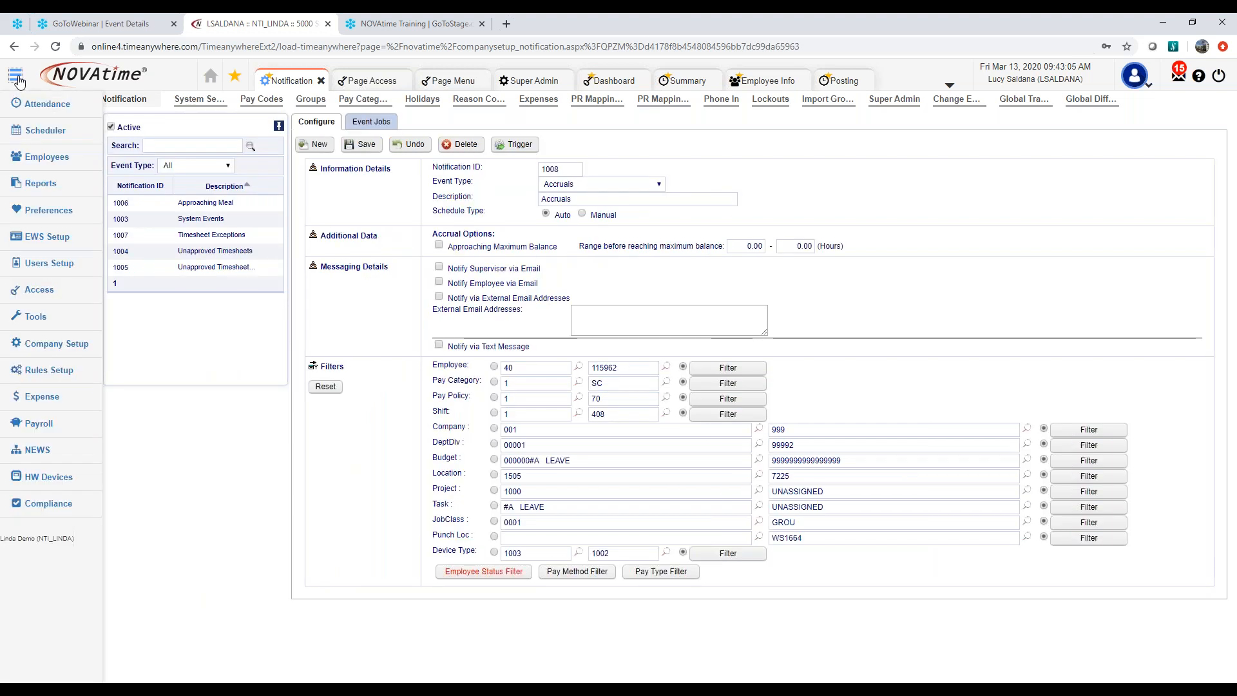
mouse_move(59, 172)
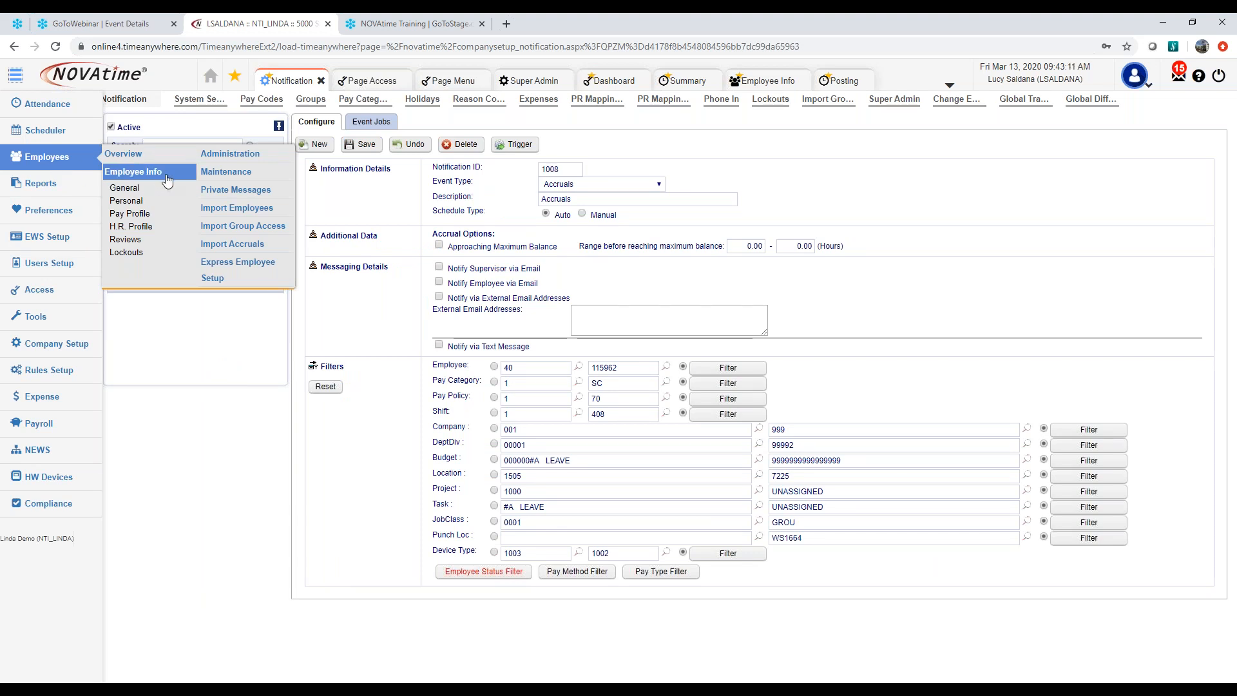
left_click(147, 207)
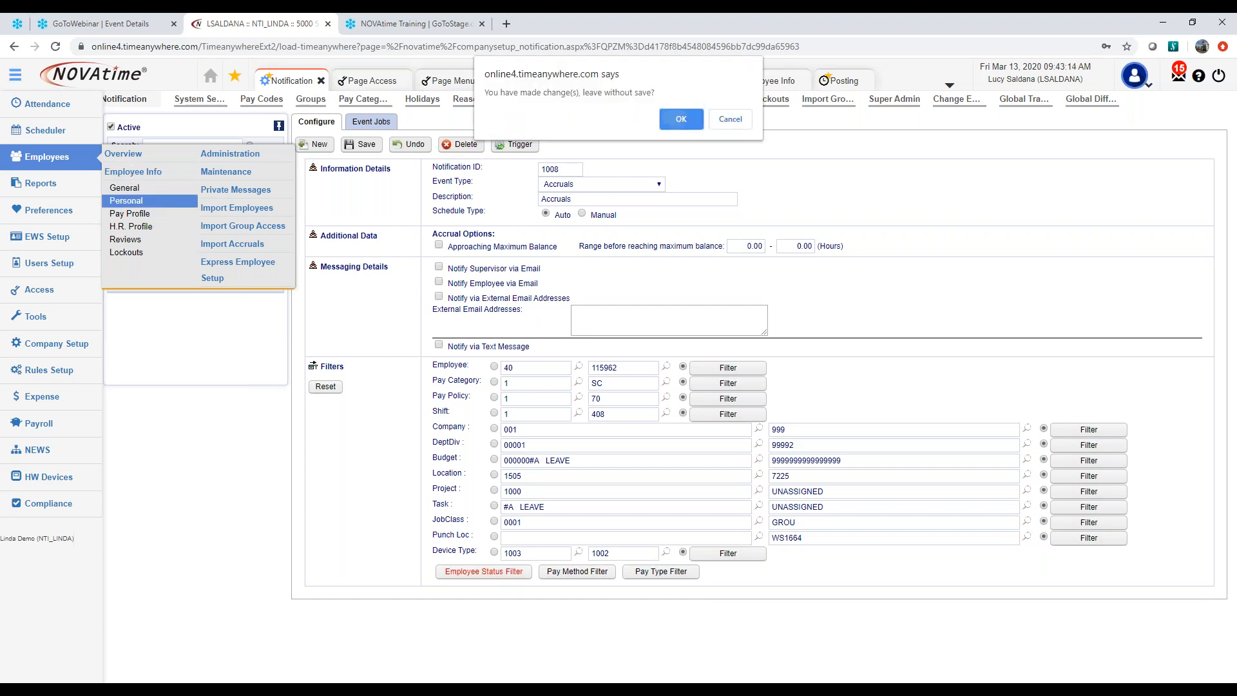
key("Return")
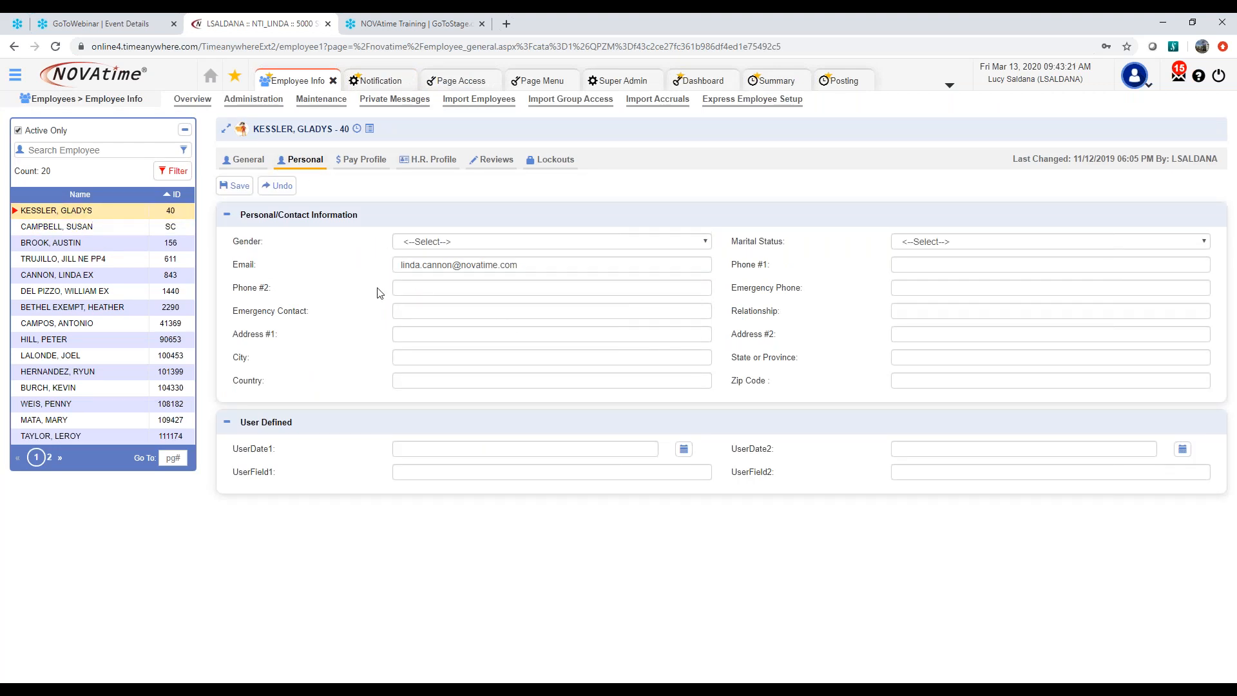
left_click_drag(554, 267, 378, 268)
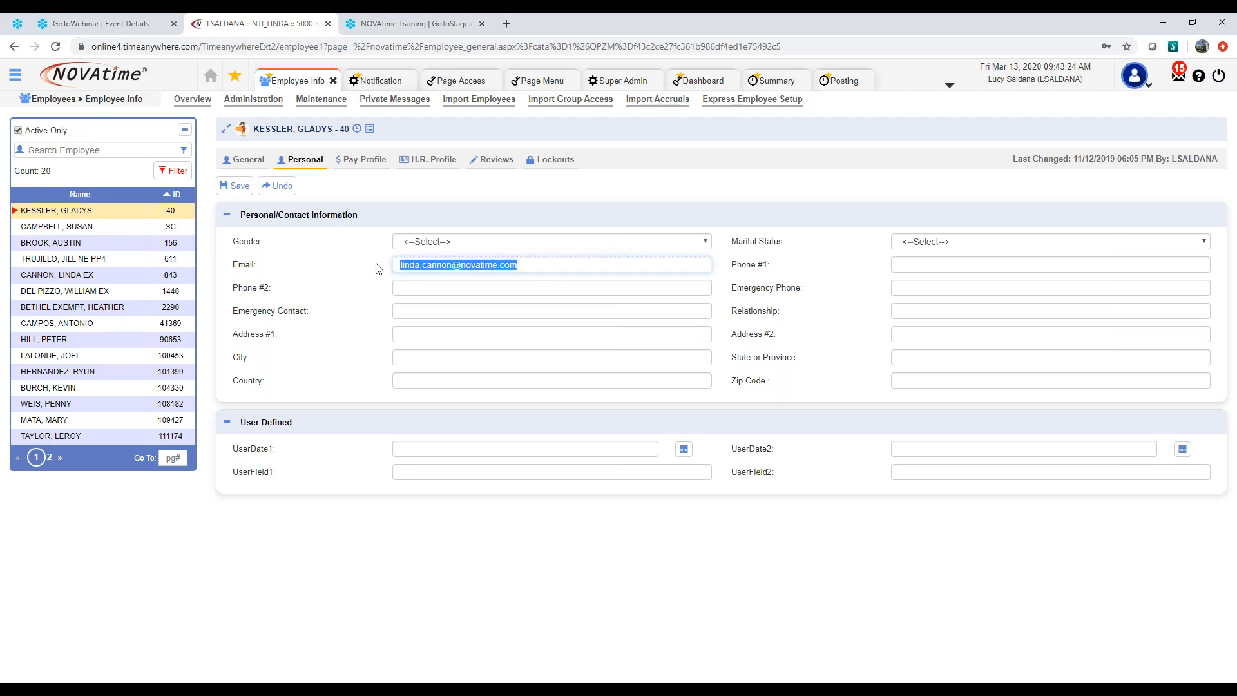
left_click(916, 268)
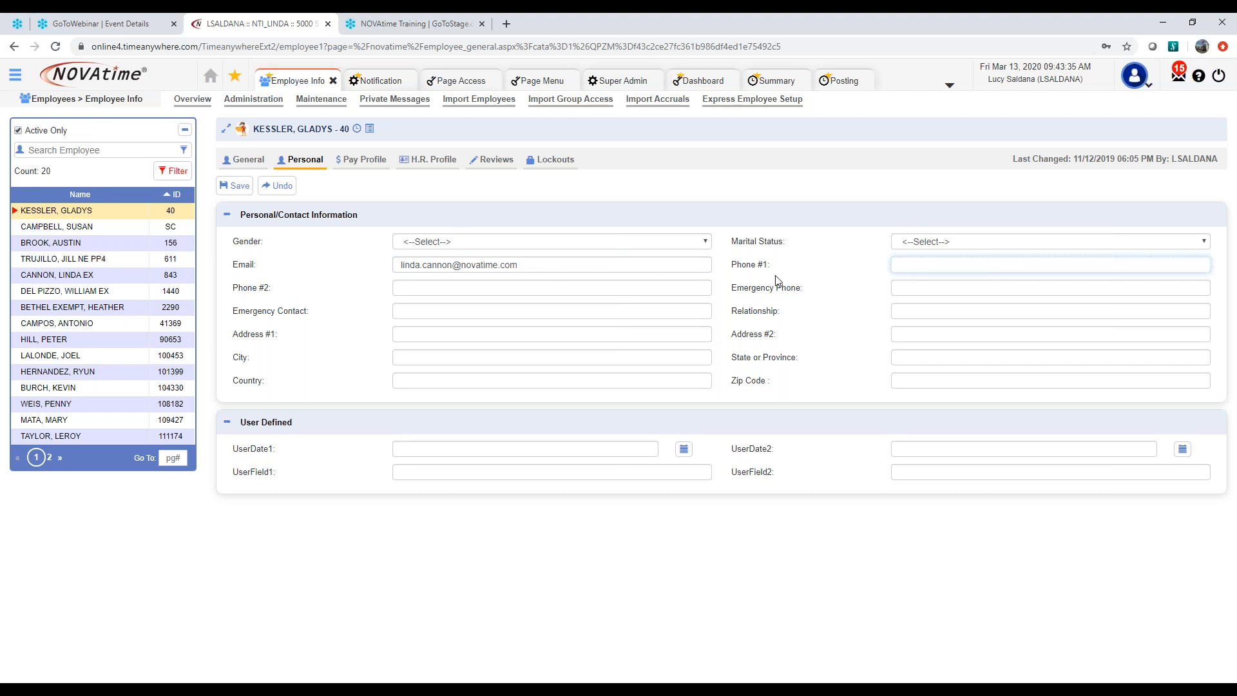
Open the Users Setup overview and check the email, phone and text number fields in the first user's info, then close it
left_click(14, 76)
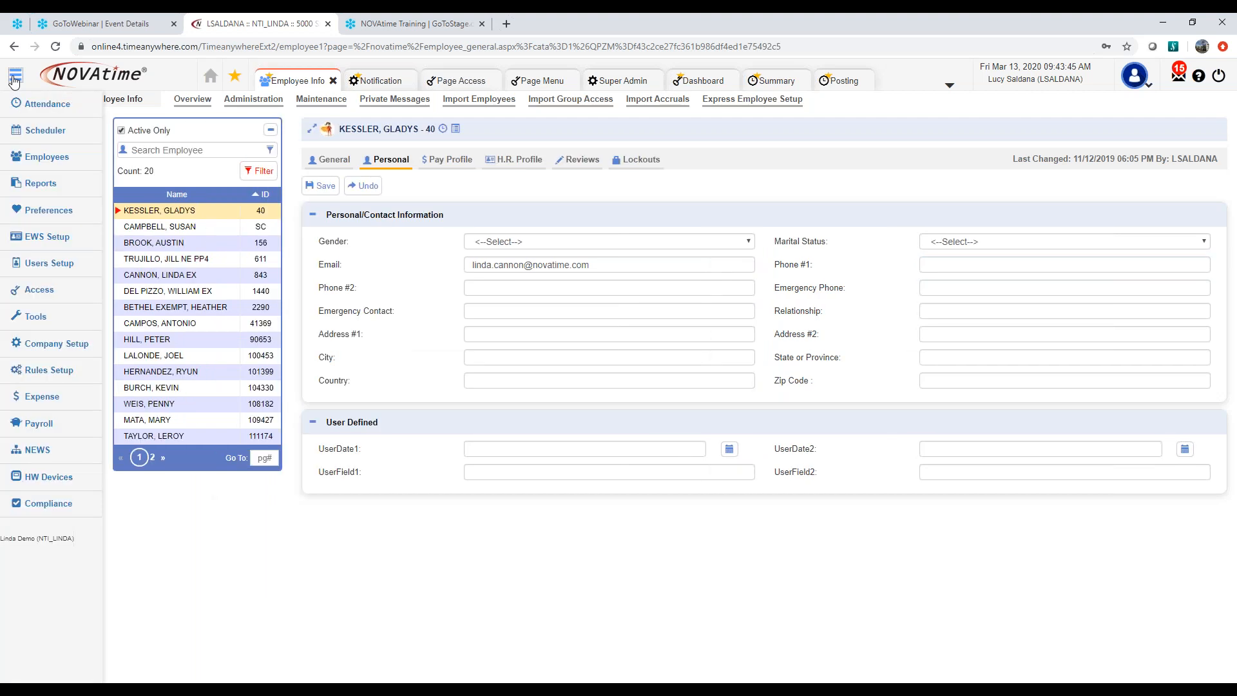
mouse_move(55, 276)
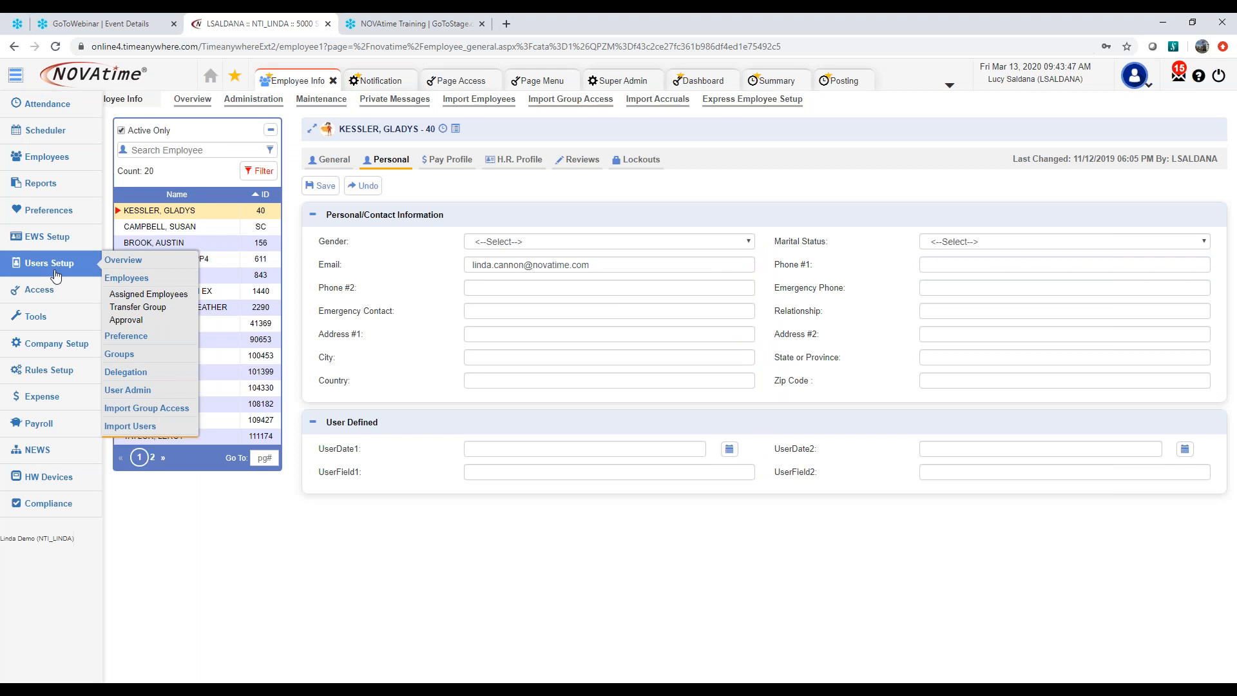
left_click(137, 266)
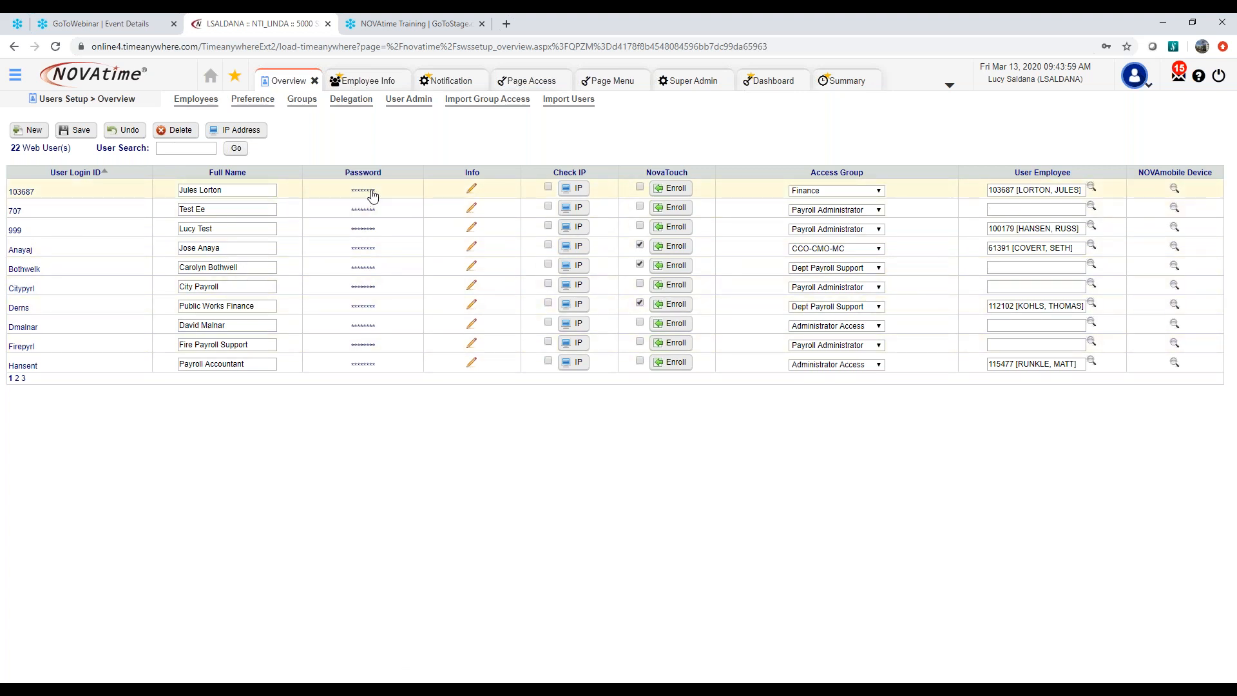
left_click(472, 190)
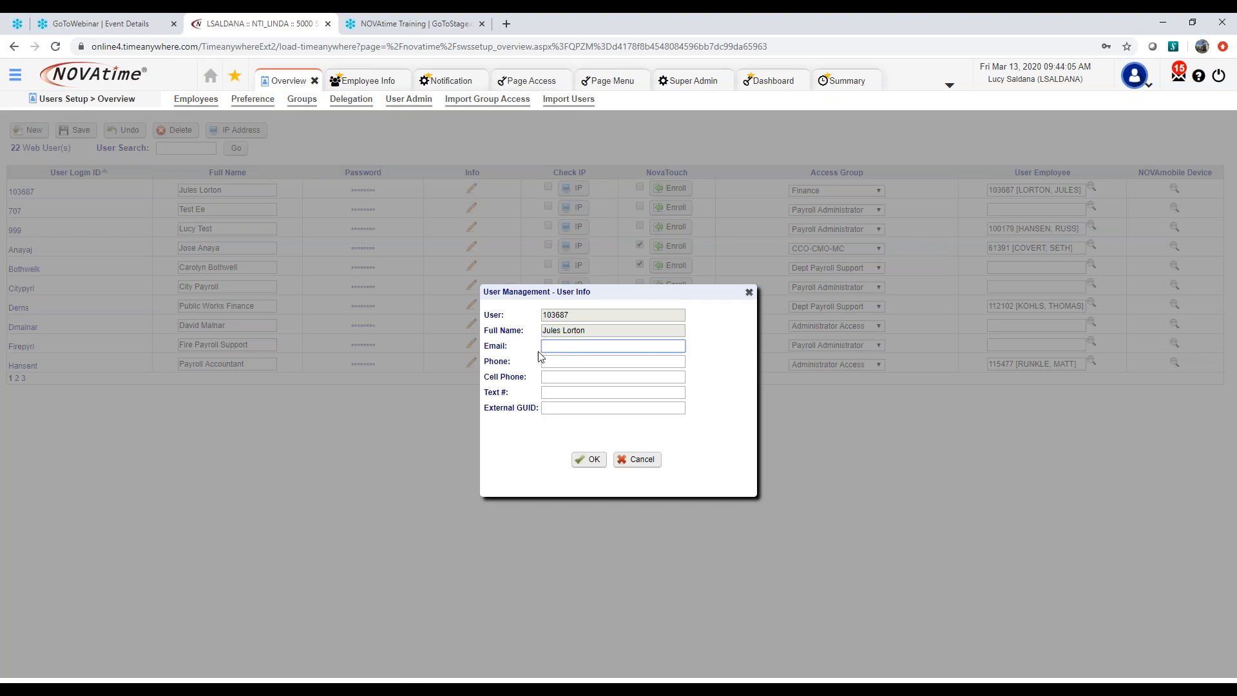
left_click(545, 378)
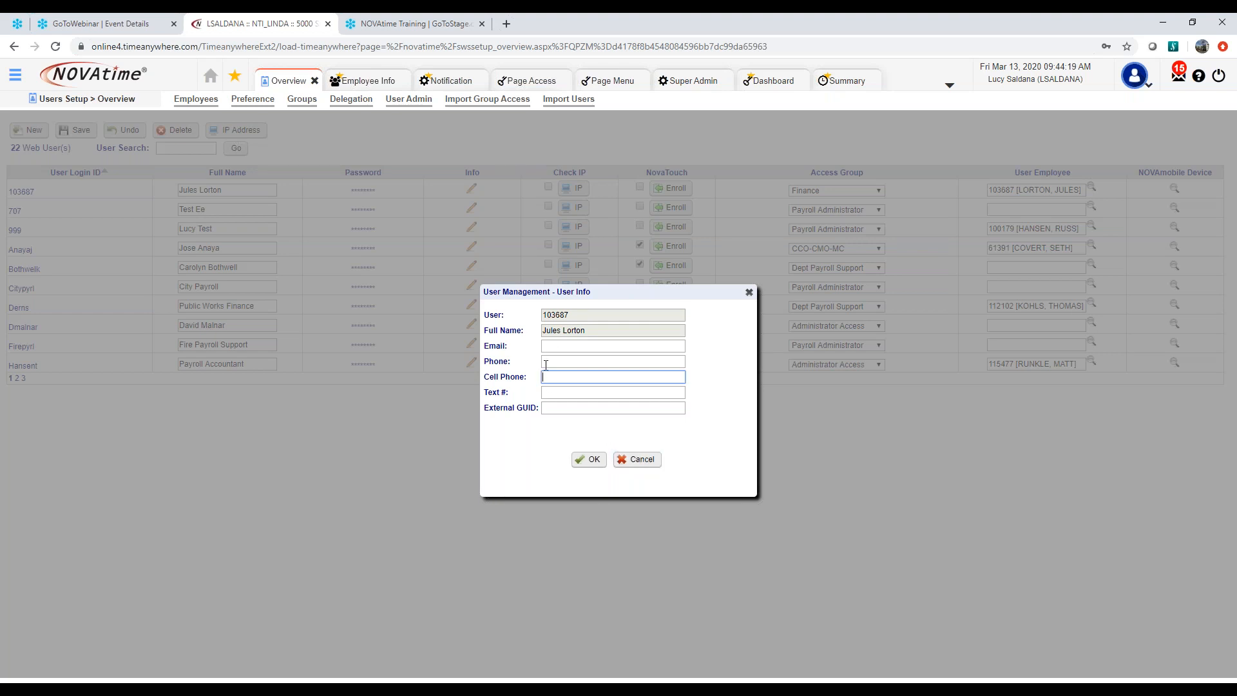
left_click(555, 347)
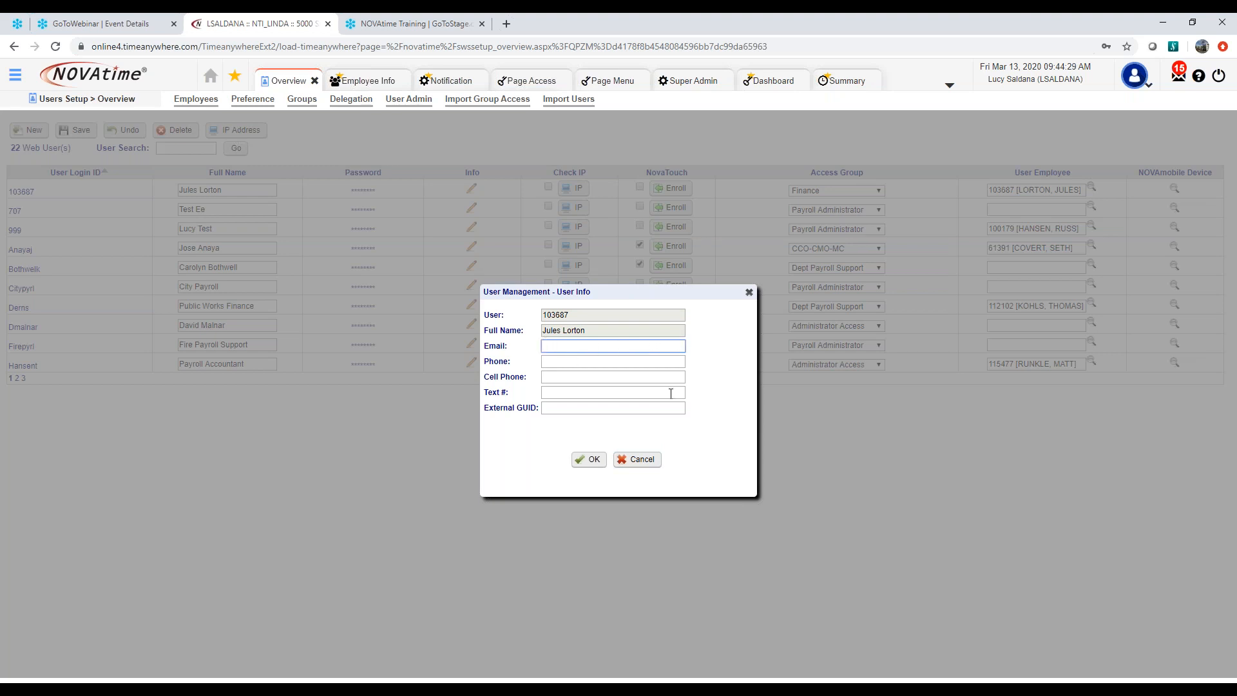
left_click(749, 292)
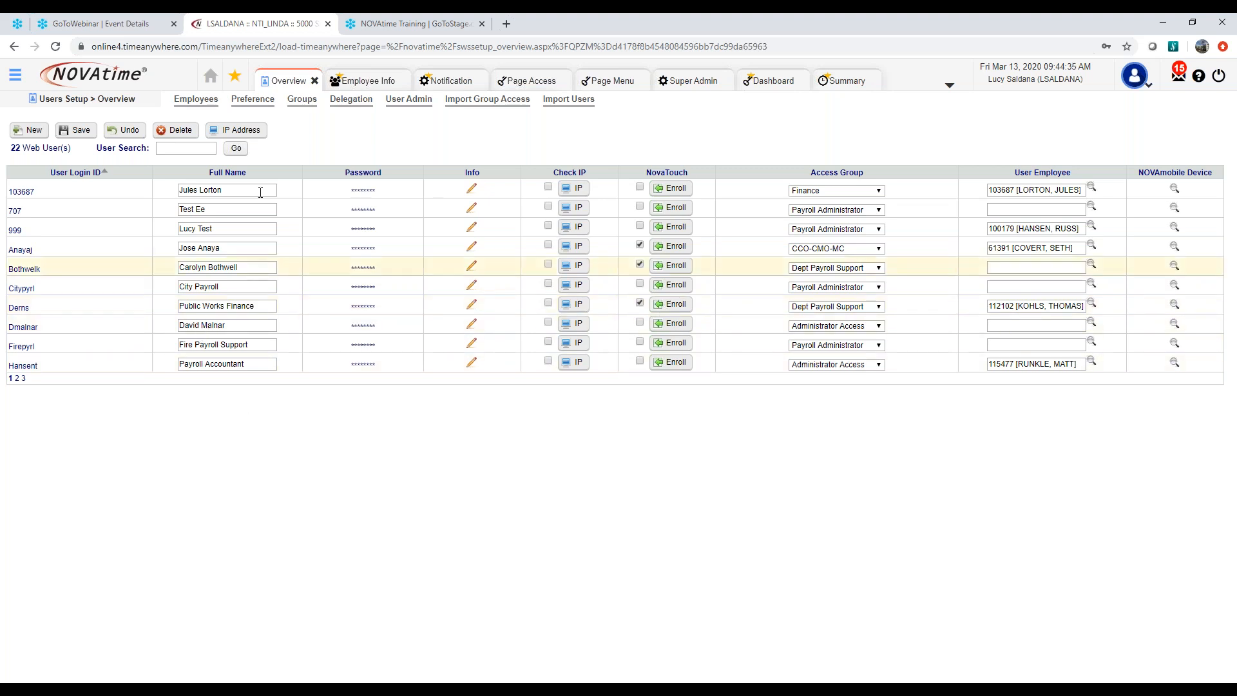
Return to the Notification page, create another new notification and set its event type to Accruals
left_click(449, 80)
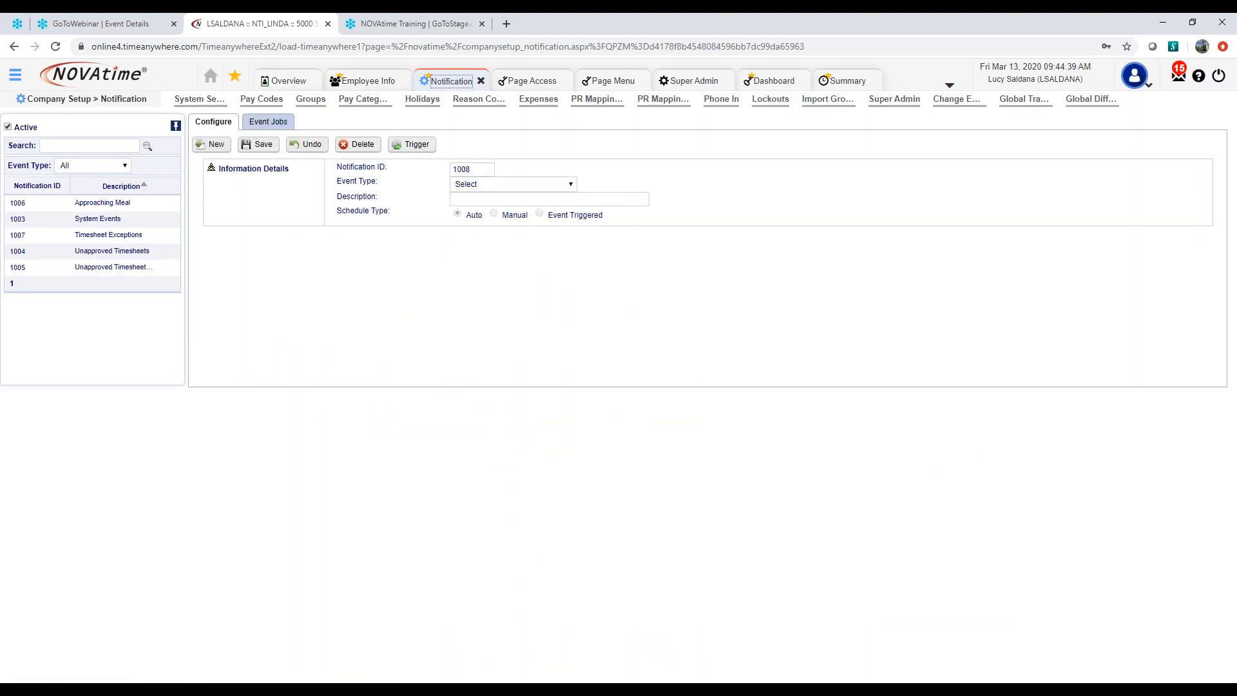
left_click(218, 145)
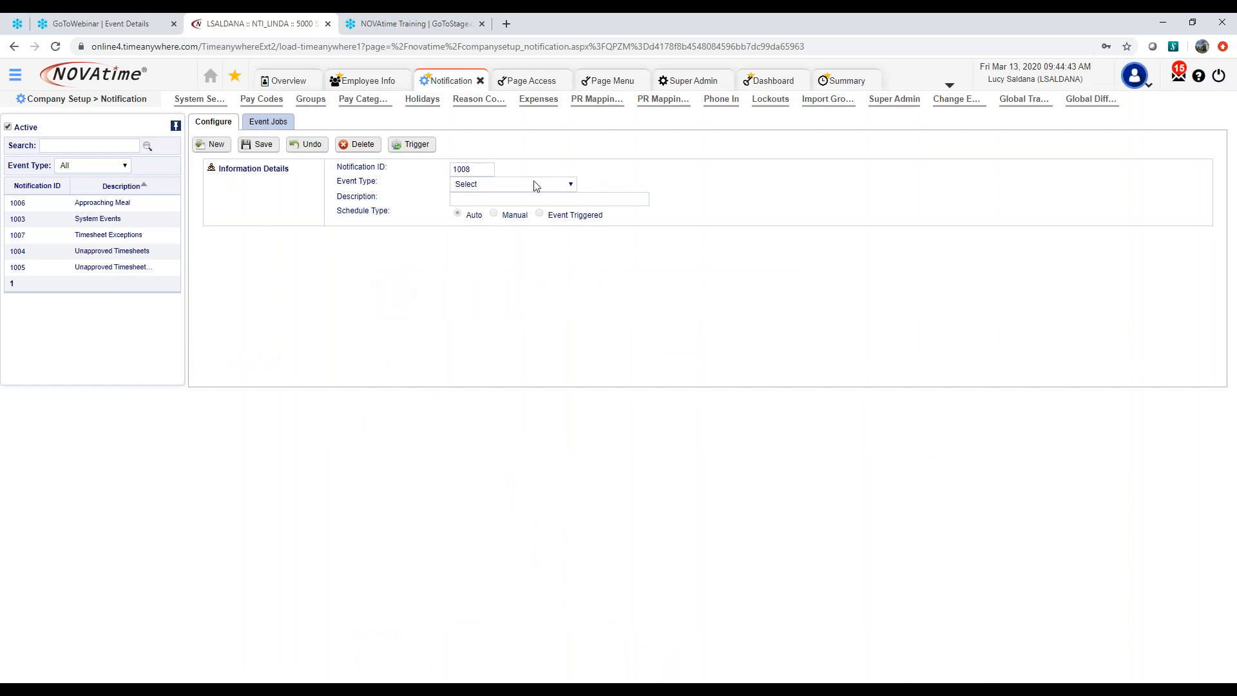
left_click(536, 185)
left_click(528, 207)
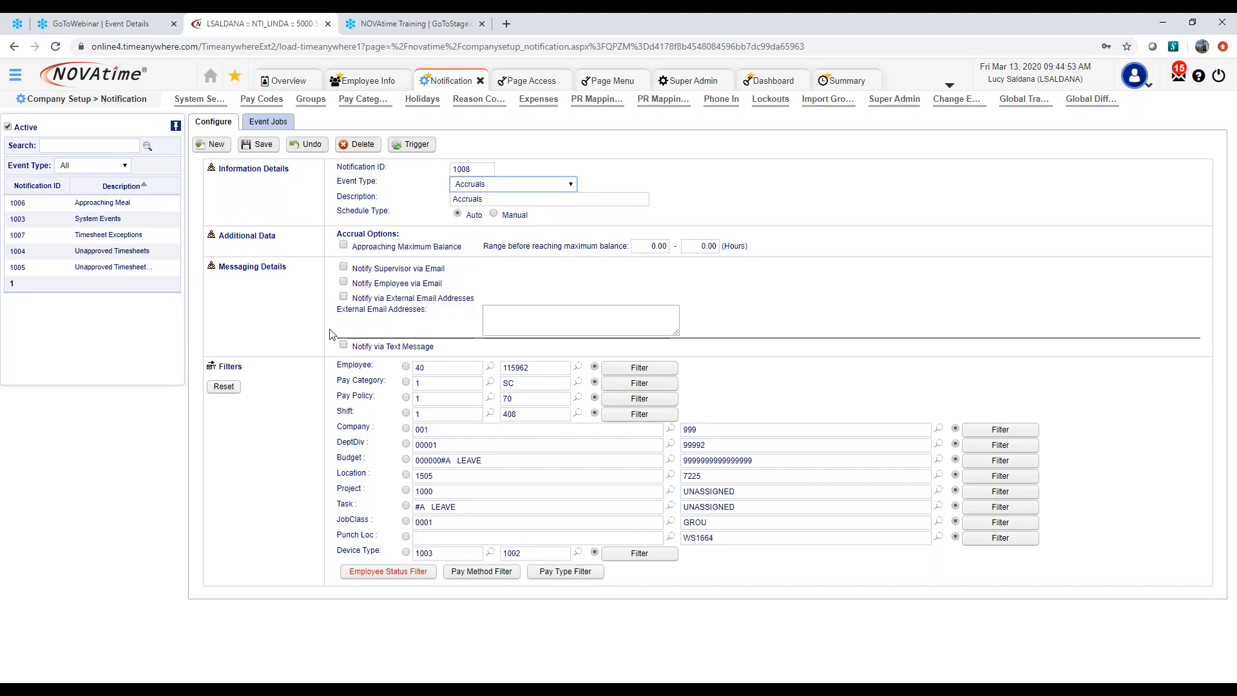
left_click(505, 314)
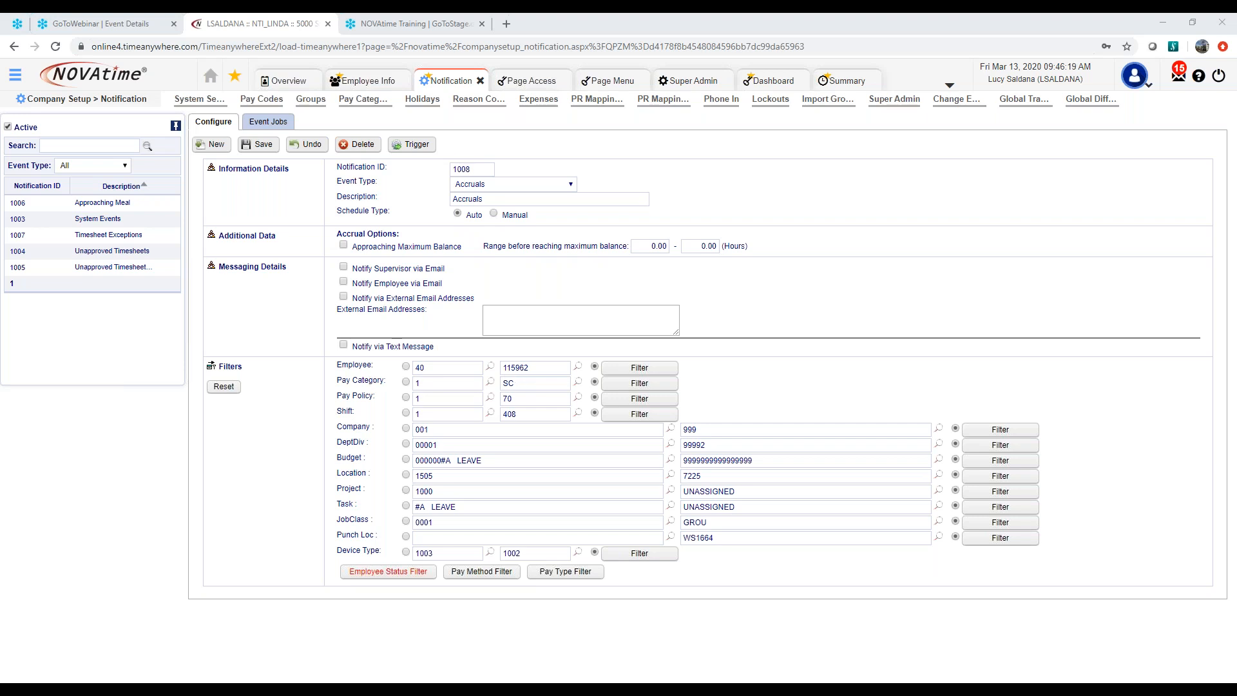
View the Employee Status Filter and set the Pay Method Filter to Hourly for the Accruals notification
left_click(376, 579)
left_click(580, 511)
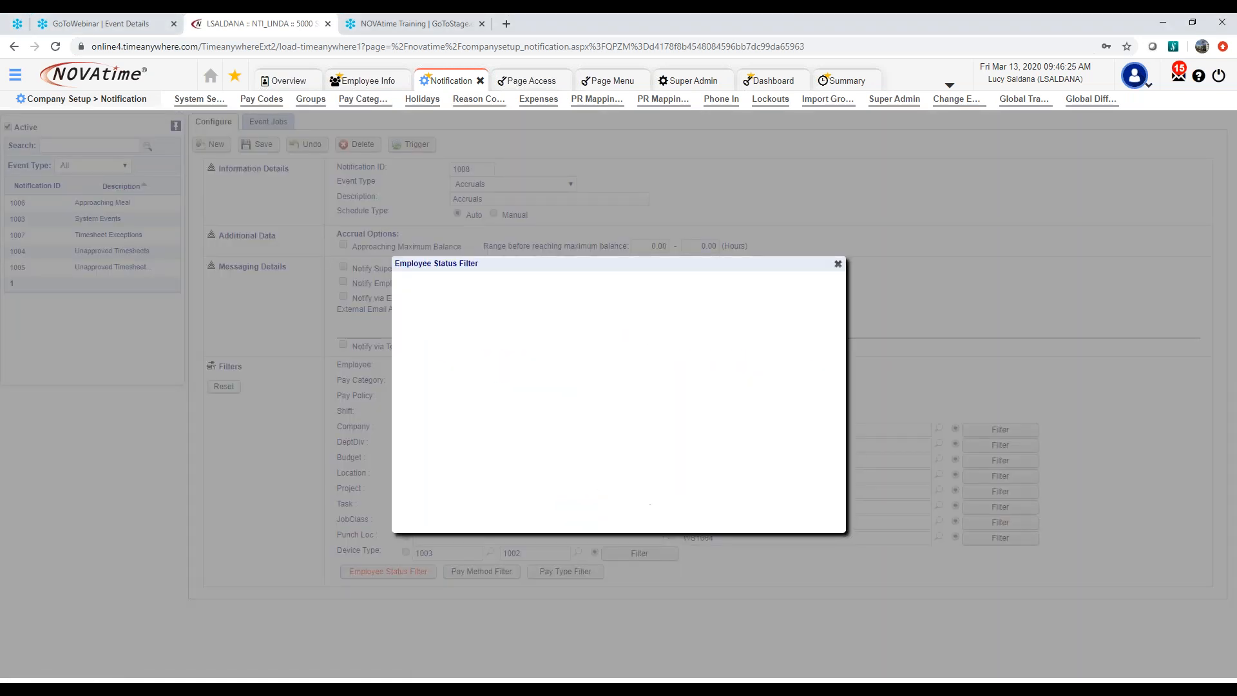
left_click(481, 572)
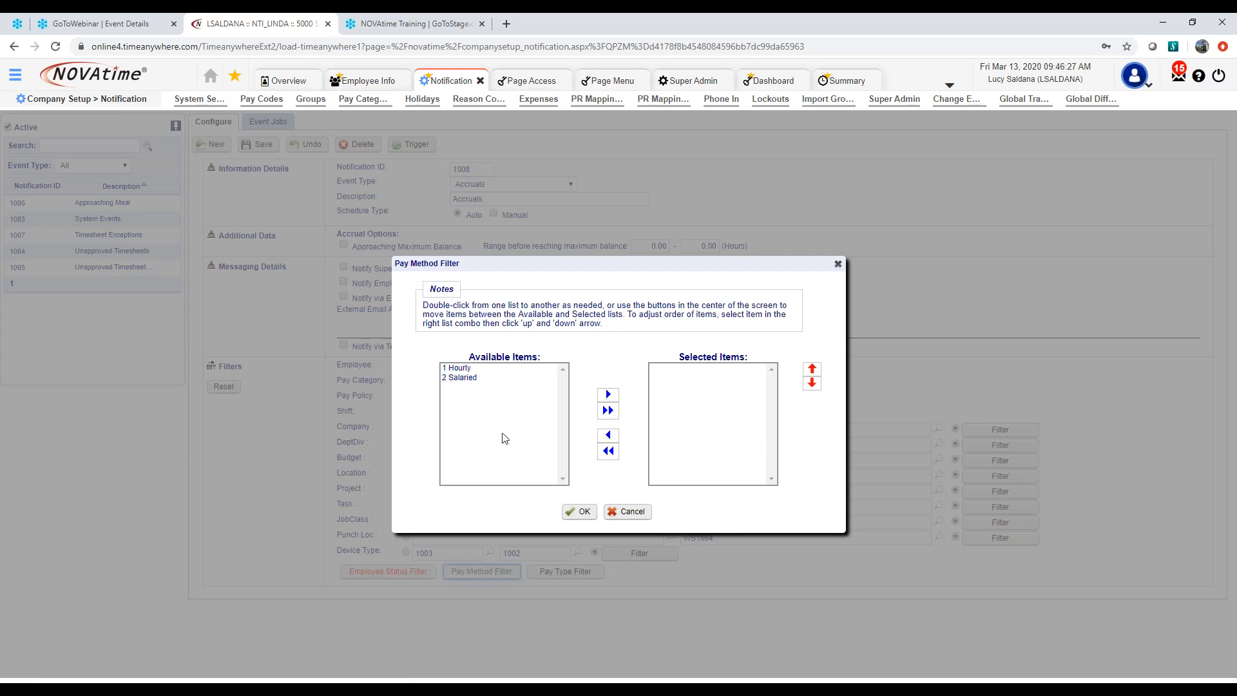
left_click(483, 369)
left_click(608, 394)
left_click(578, 513)
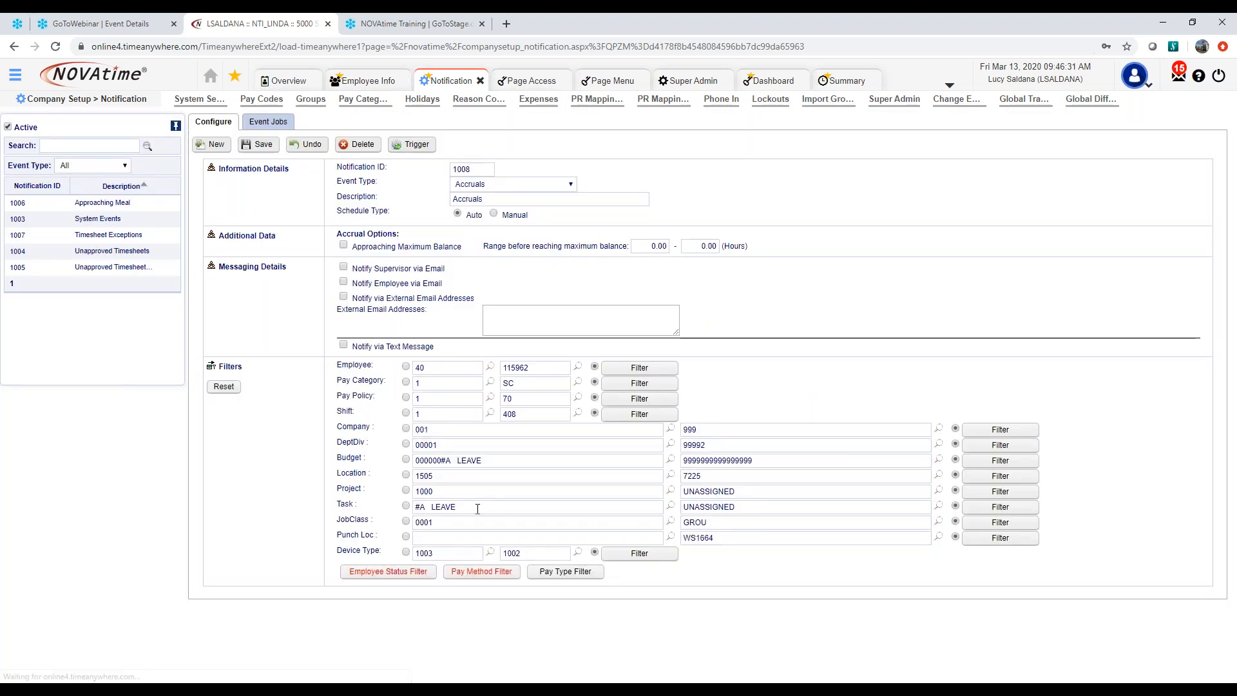
Set the Pay Type Filter of the Accruals notification to Non-Exempt
left_click(558, 572)
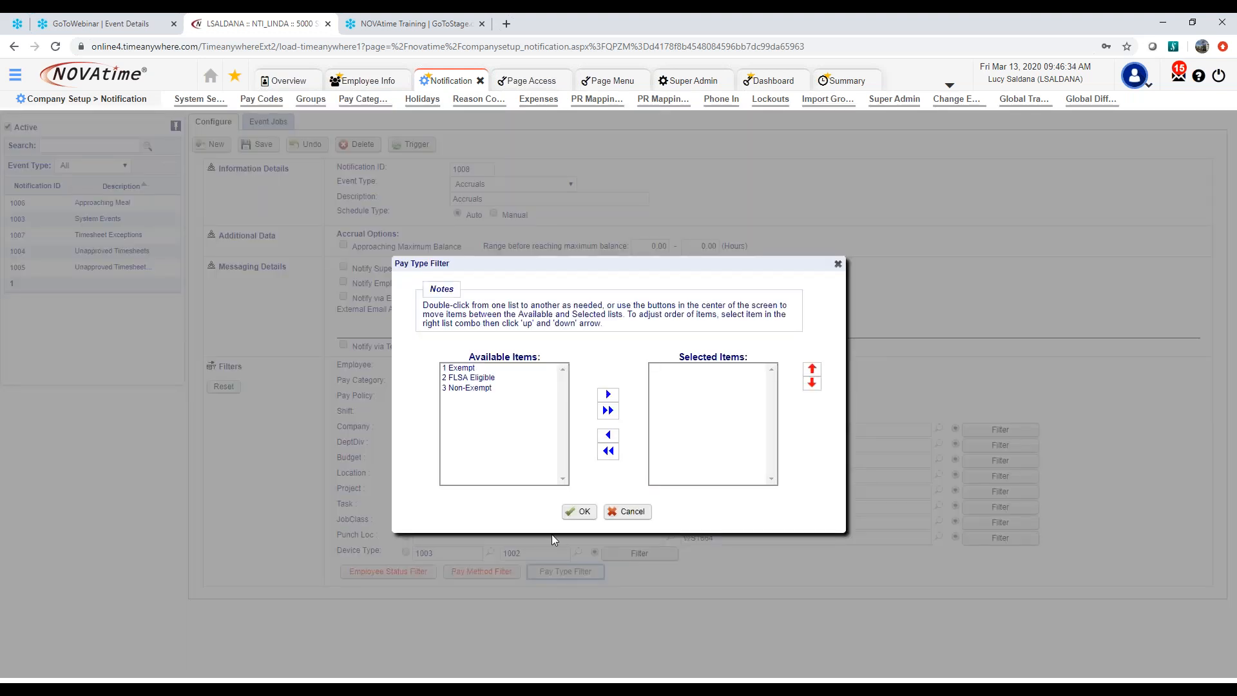
left_click(494, 389)
left_click(608, 394)
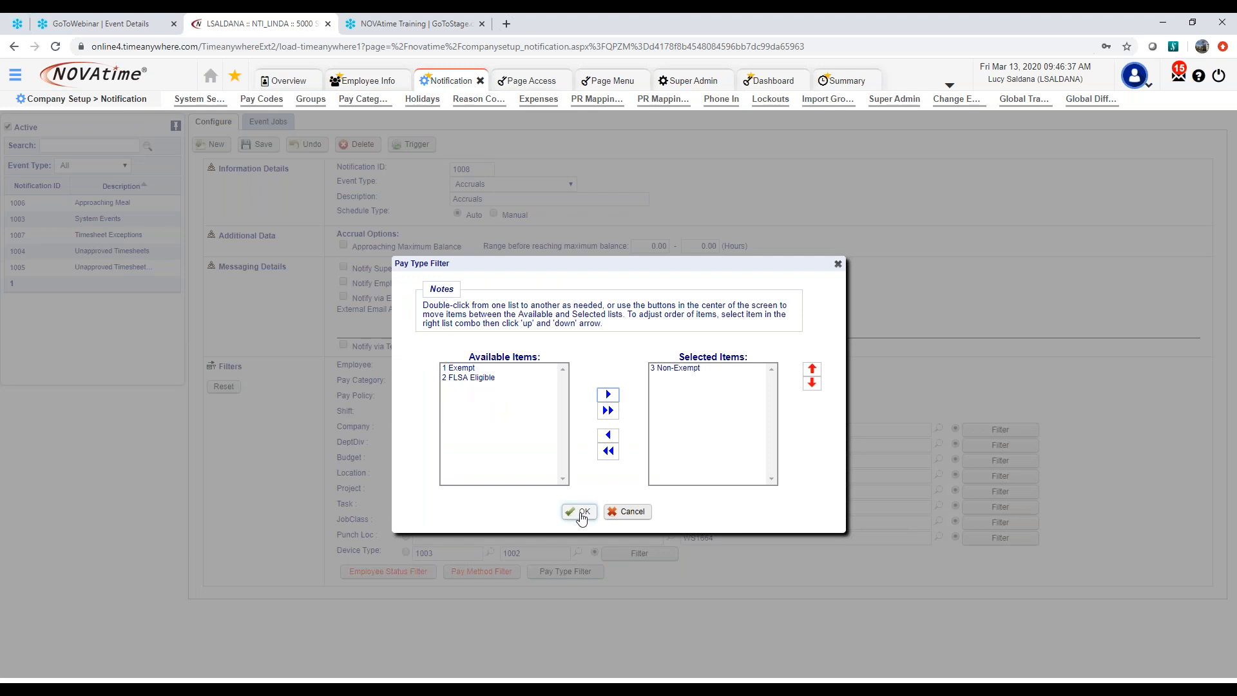
left_click(576, 511)
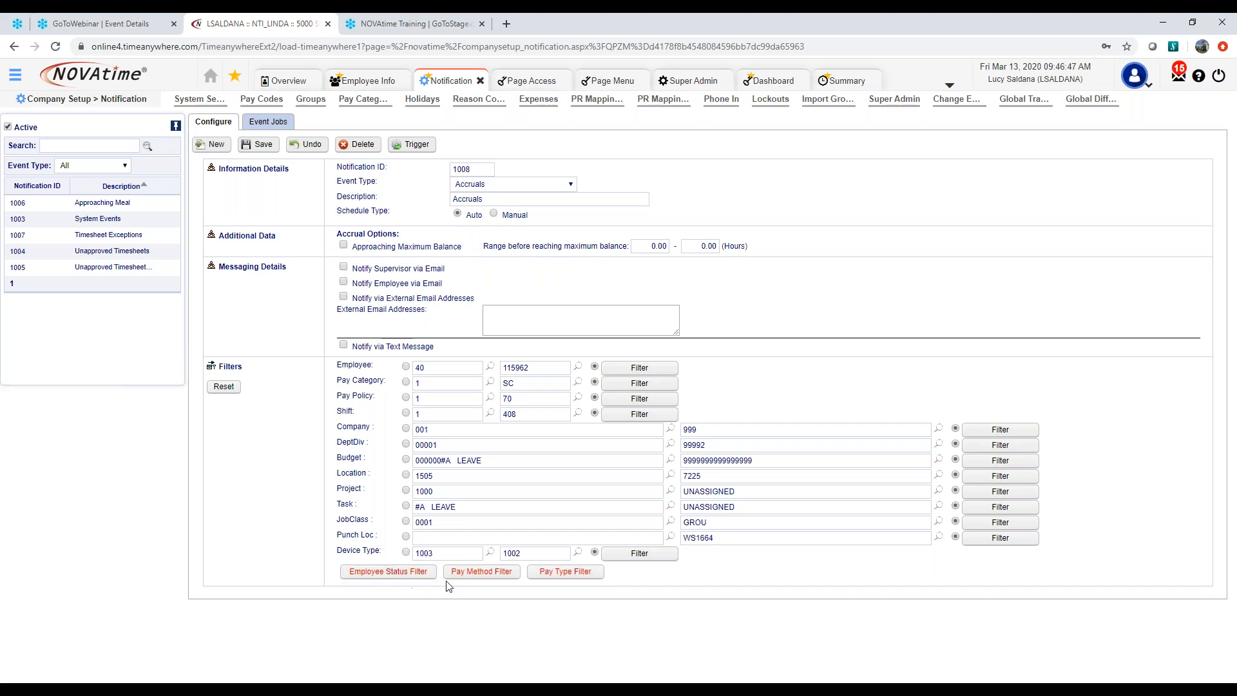
Remove all selected items from the Pay Method Filter and the Pay Type Filter
left_click(493, 573)
left_click(609, 451)
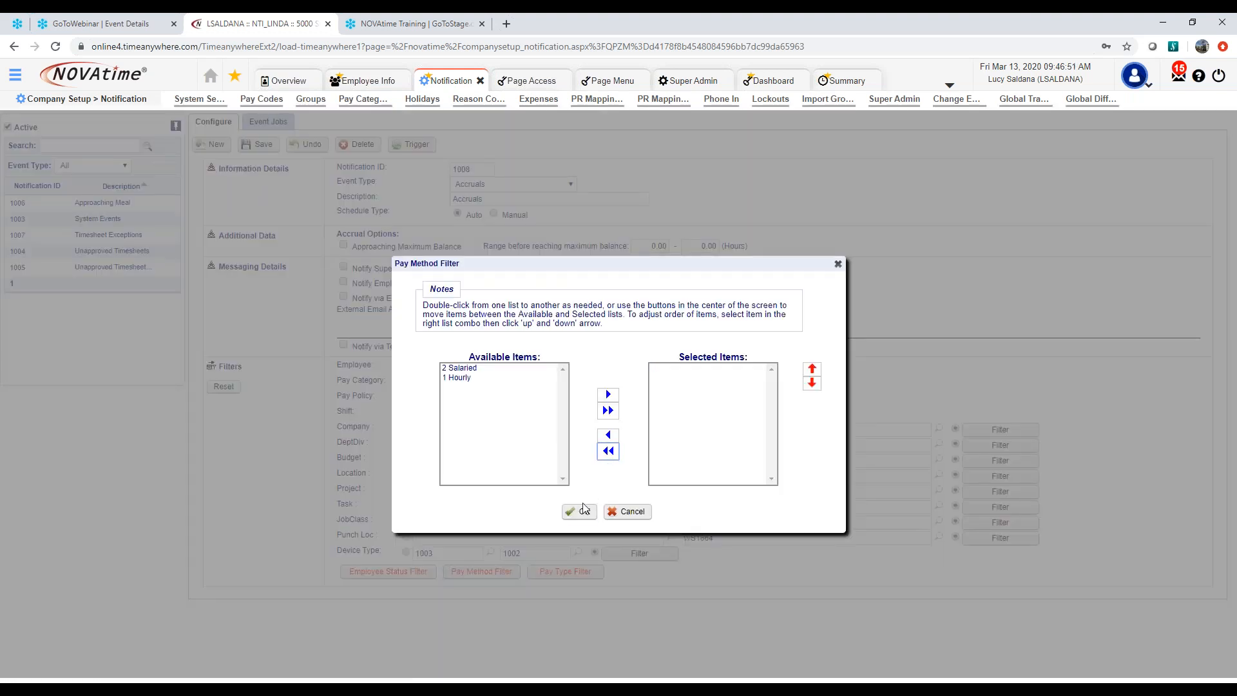
left_click(579, 511)
left_click(575, 571)
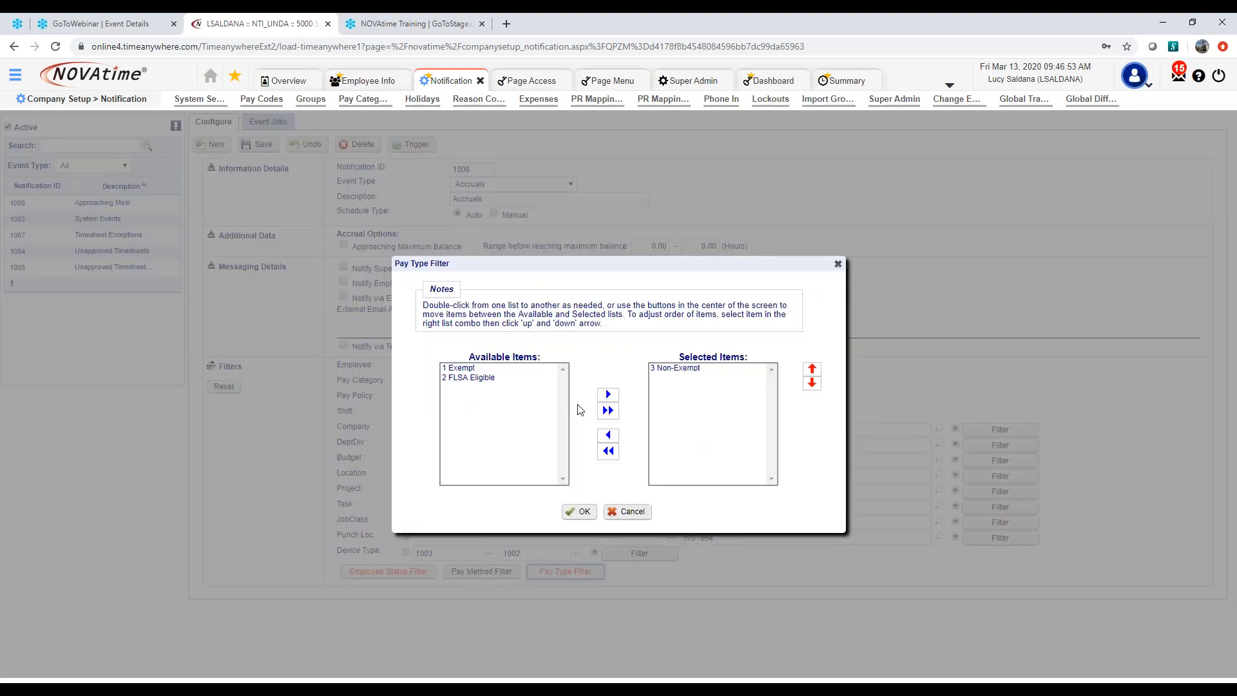
left_click(608, 451)
left_click(579, 511)
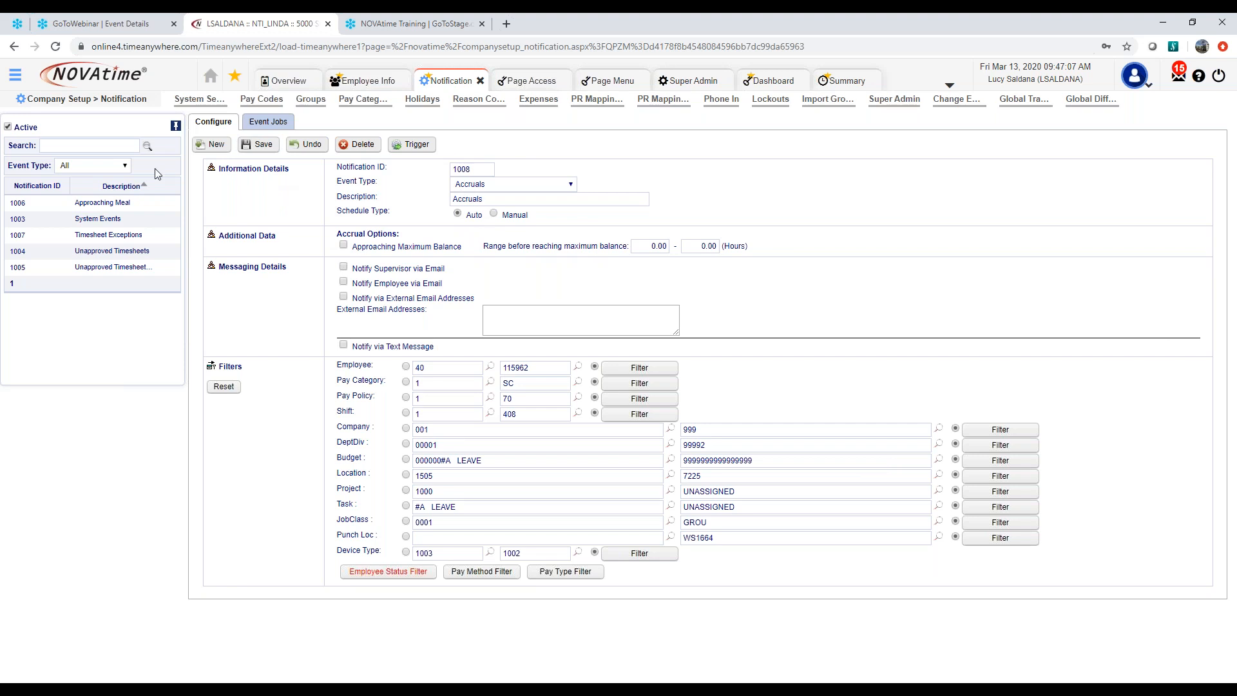
Open the existing Approaching Meal notification without saving the Accruals one, and review its message subject and body
left_click(102, 205)
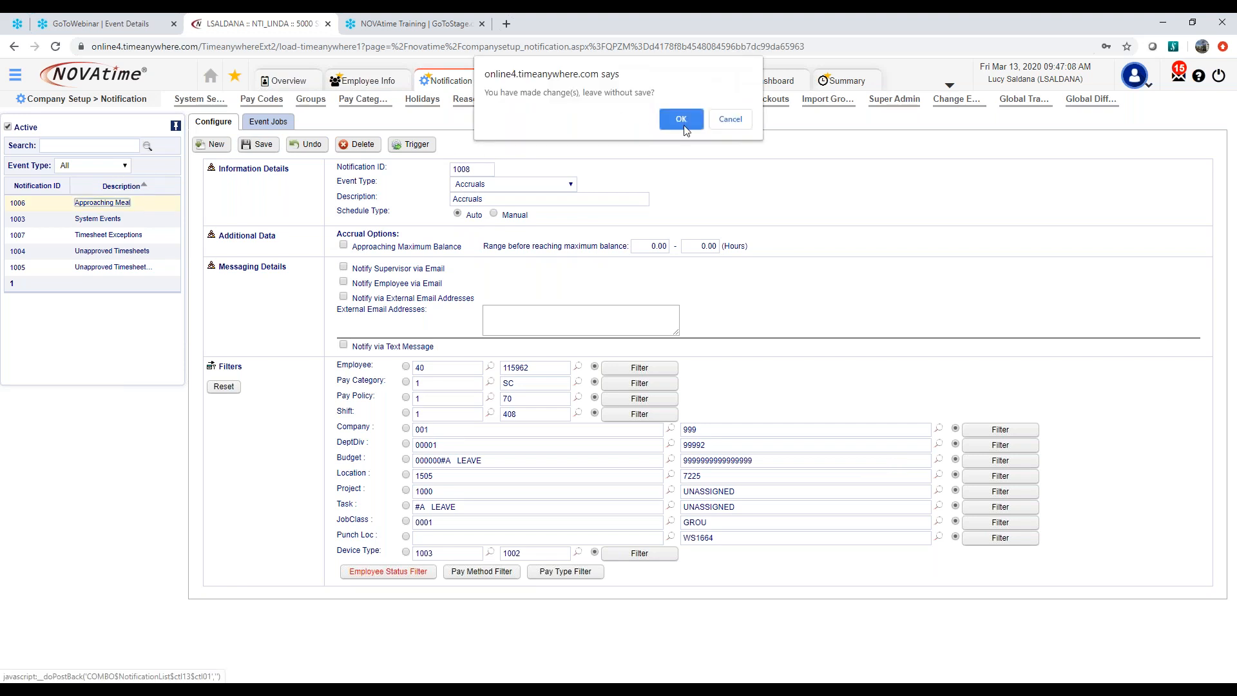
left_click(681, 120)
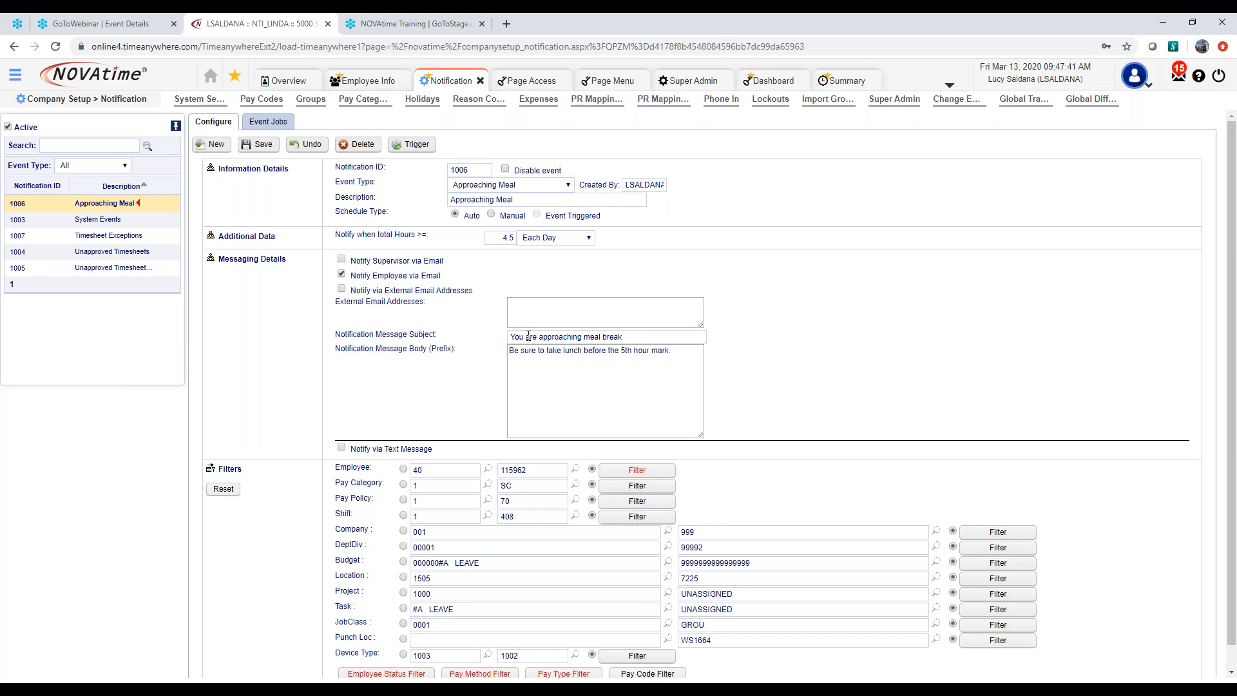
left_click_drag(634, 337, 508, 338)
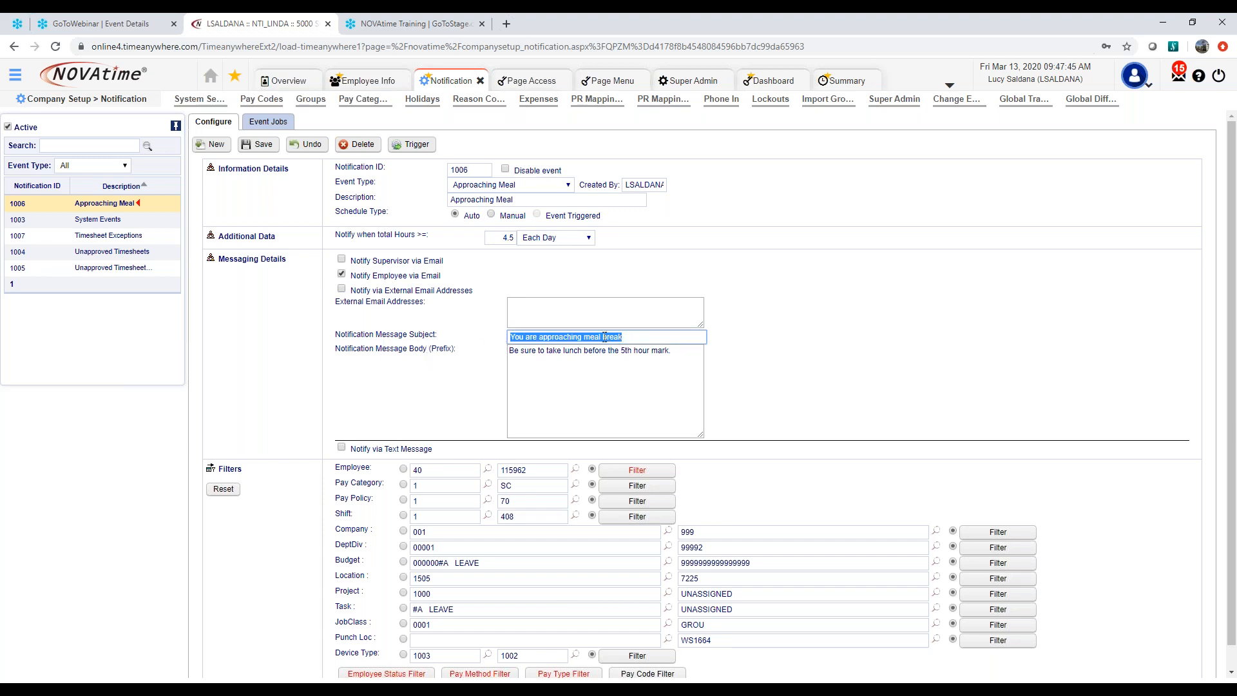
left_click_drag(532, 354, 681, 353)
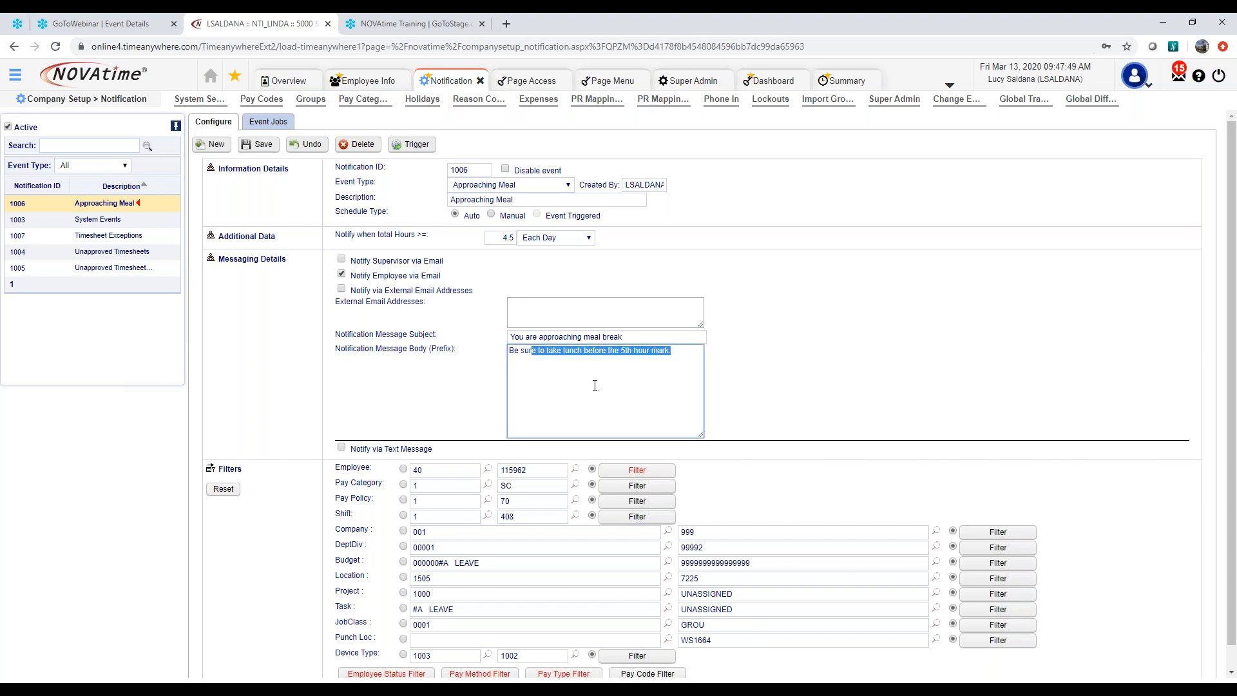
View the employees selected in the Approaching Meal notification's Employee Filter and close it without changes
scroll(461, 393, "down", 1)
left_click(635, 447)
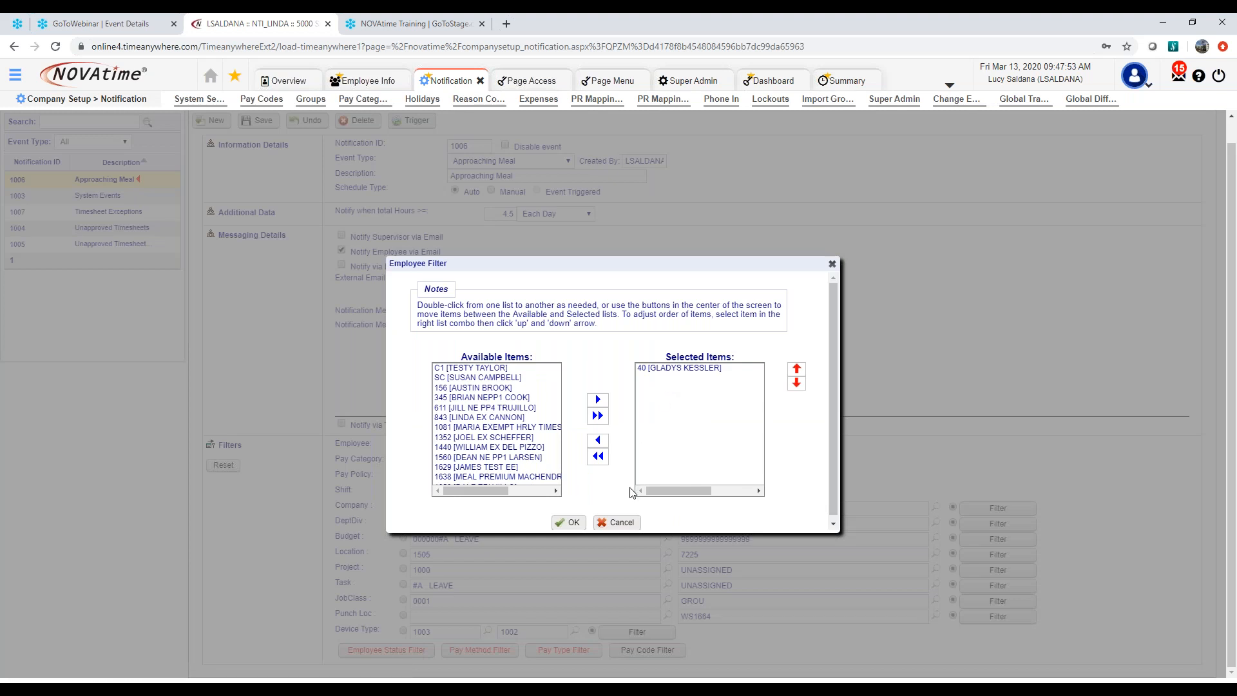
left_click(617, 522)
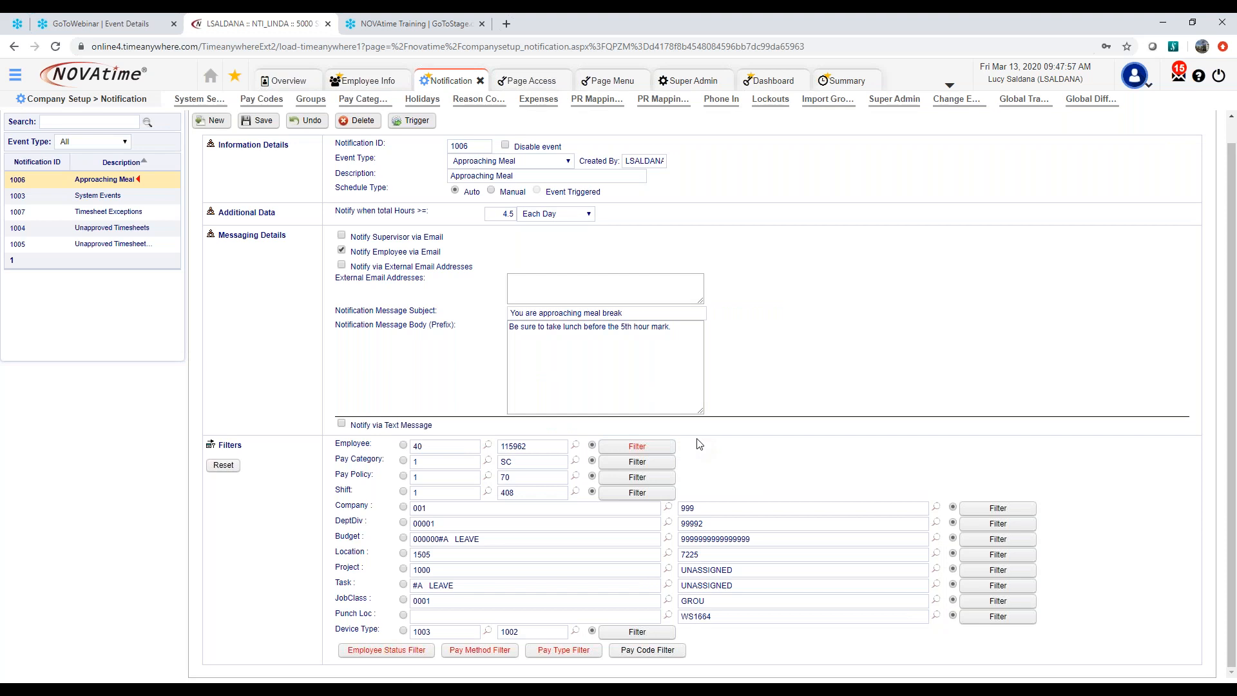
Review the Approaching Meal notification's Employee Filter and Pay Method Filter selections, closing both without changes
left_click(648, 451)
left_click(616, 520)
left_click(480, 649)
left_click(676, 369)
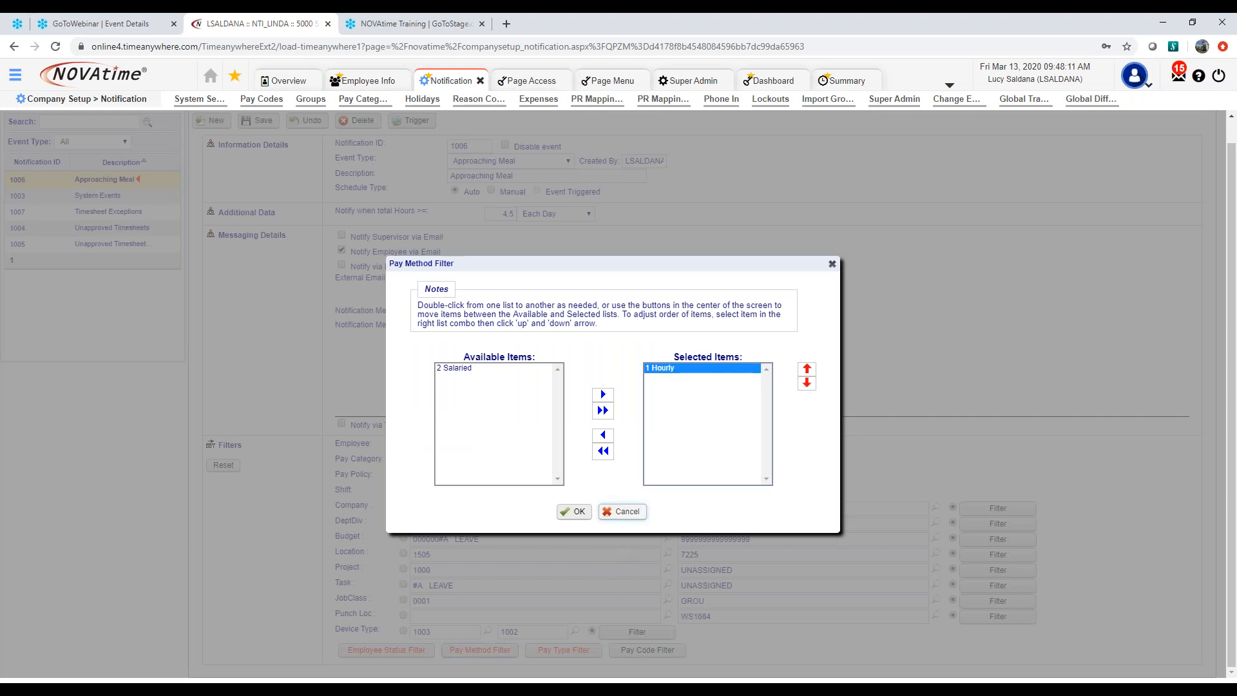
left_click(622, 511)
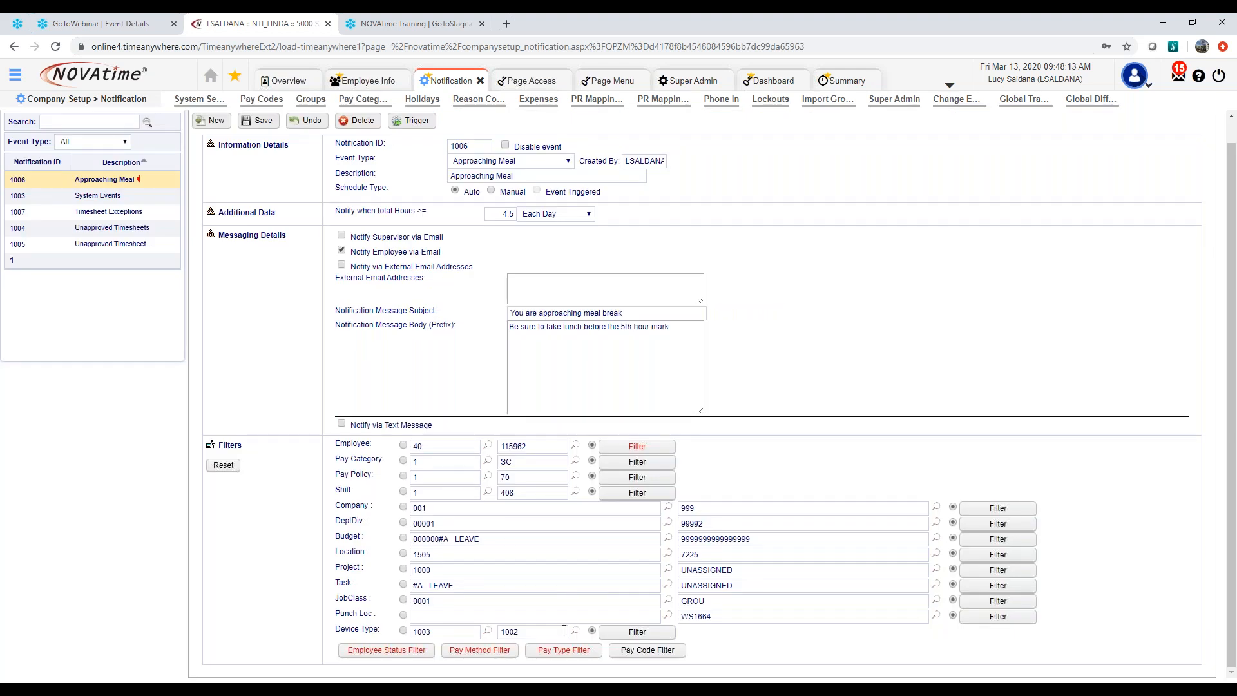
Open the Timesheet Exceptions notification, look at the exception categories on the home dashboard, and return to review the notification's checked exceptions
scroll(83, 229, "up", 1)
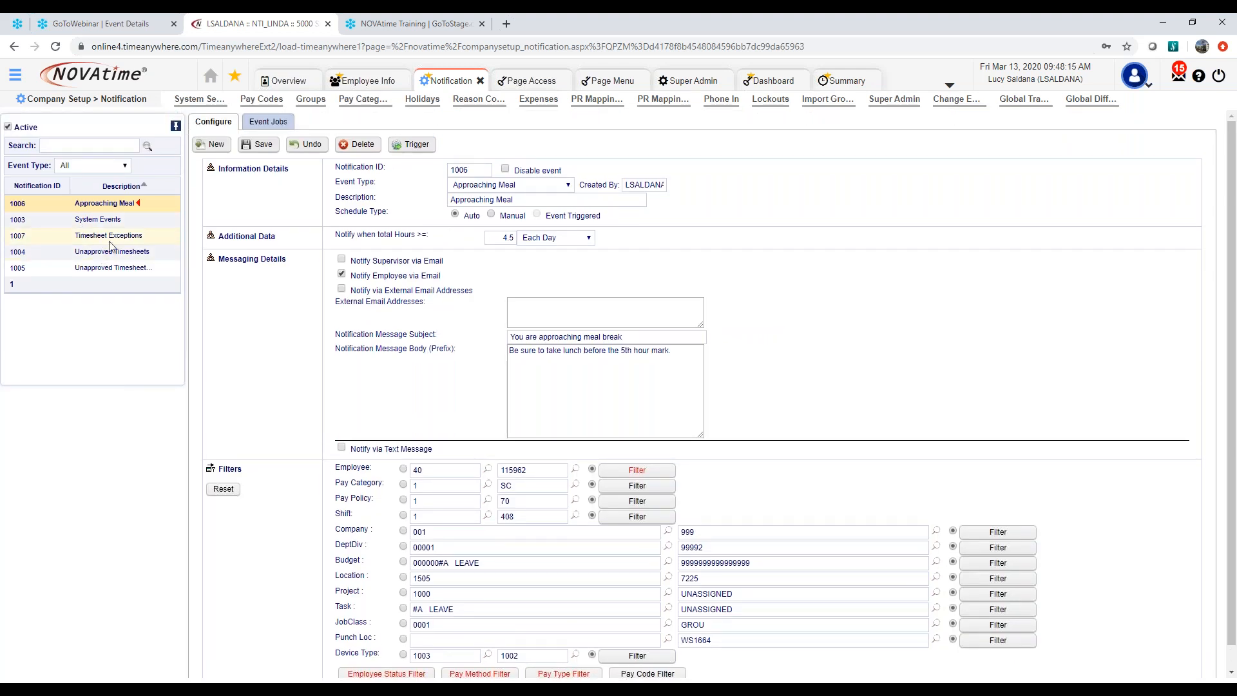
left_click(111, 236)
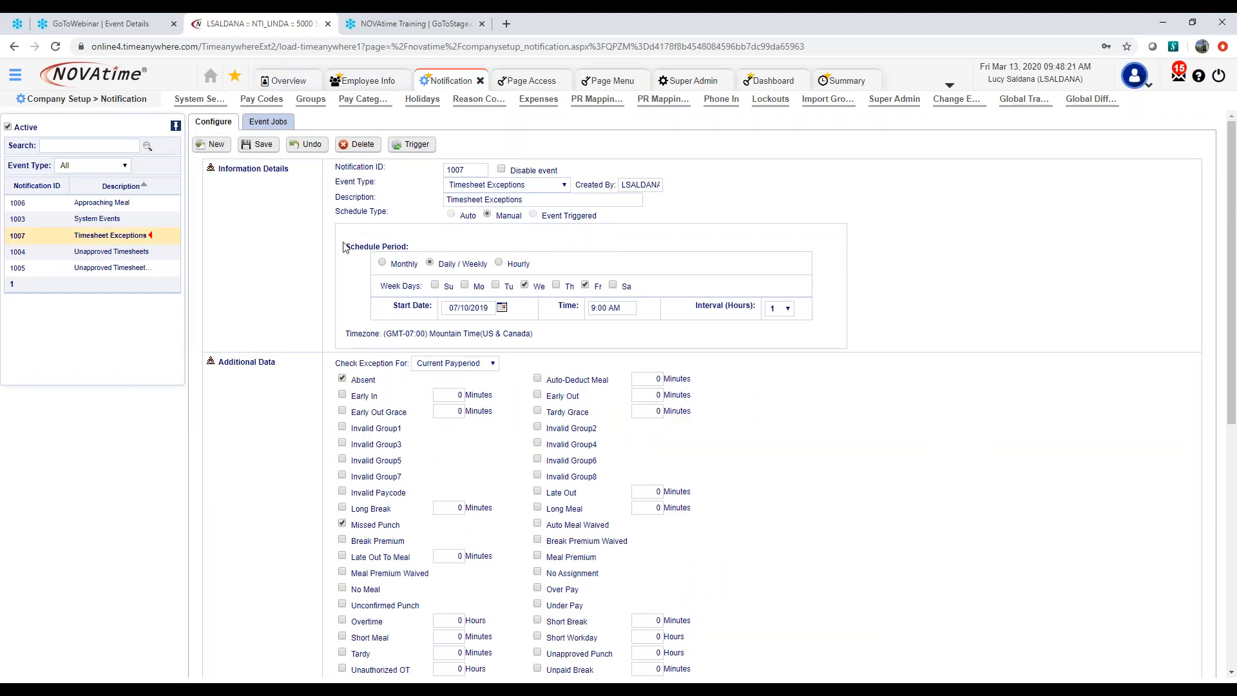
left_click(210, 76)
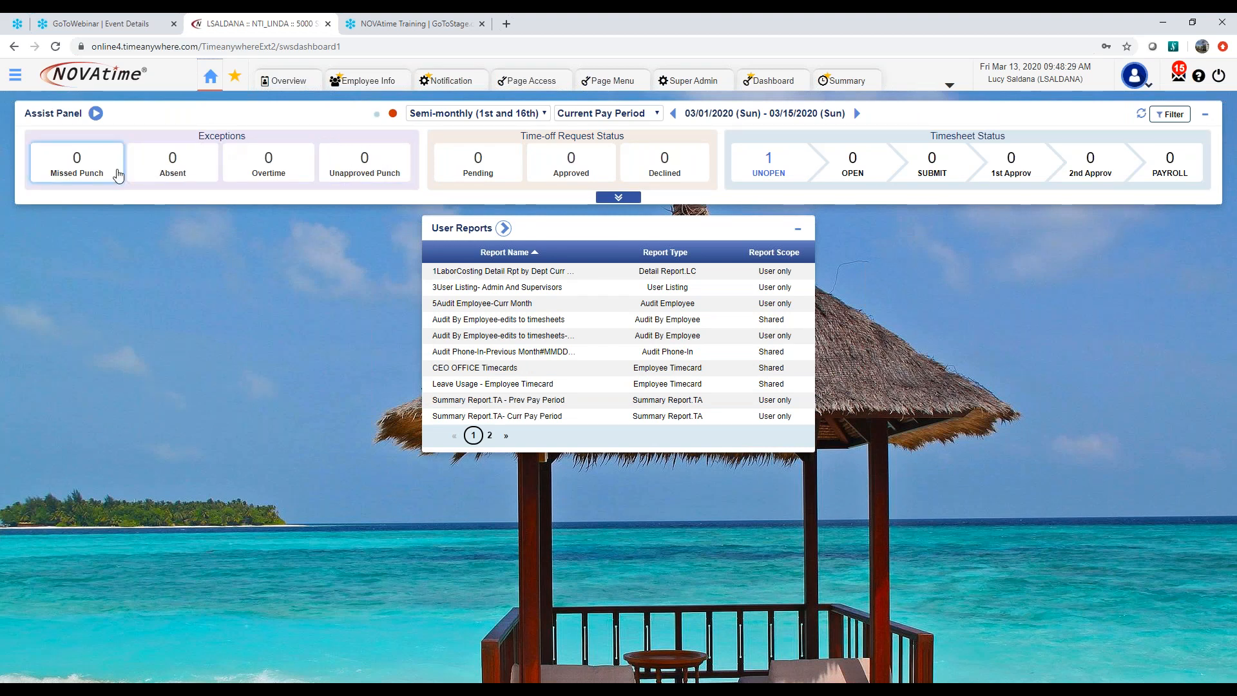
left_click(448, 80)
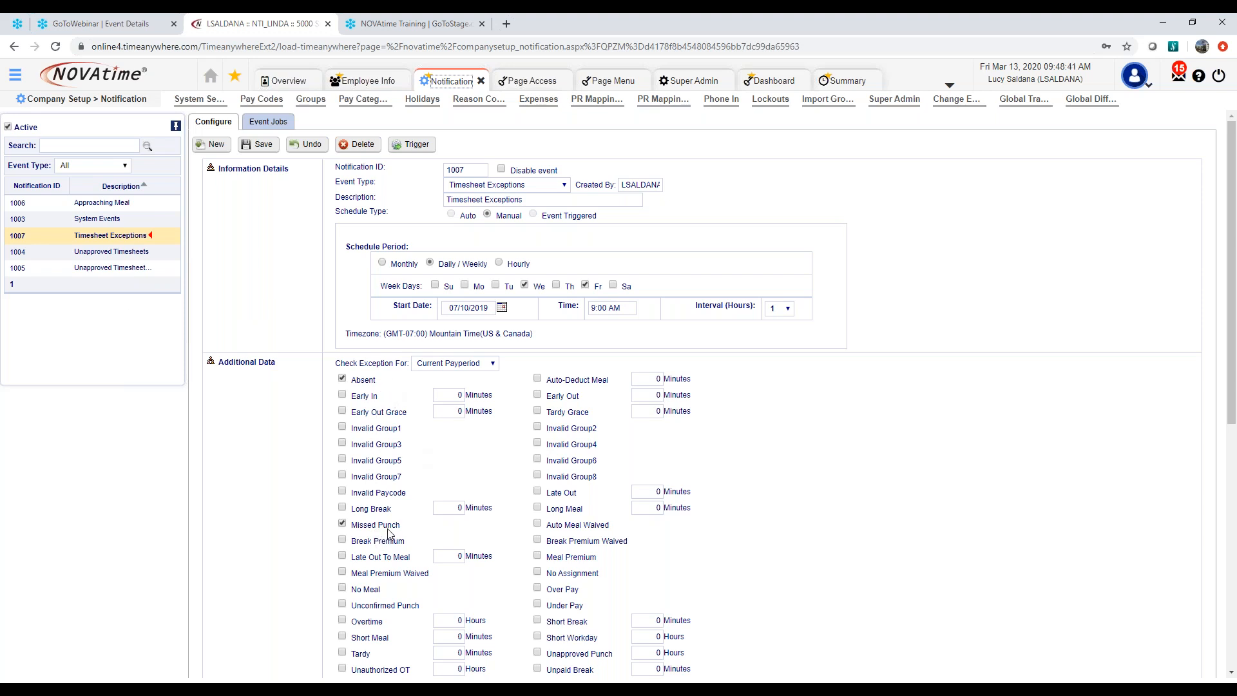
scroll(388, 535, "down", 1)
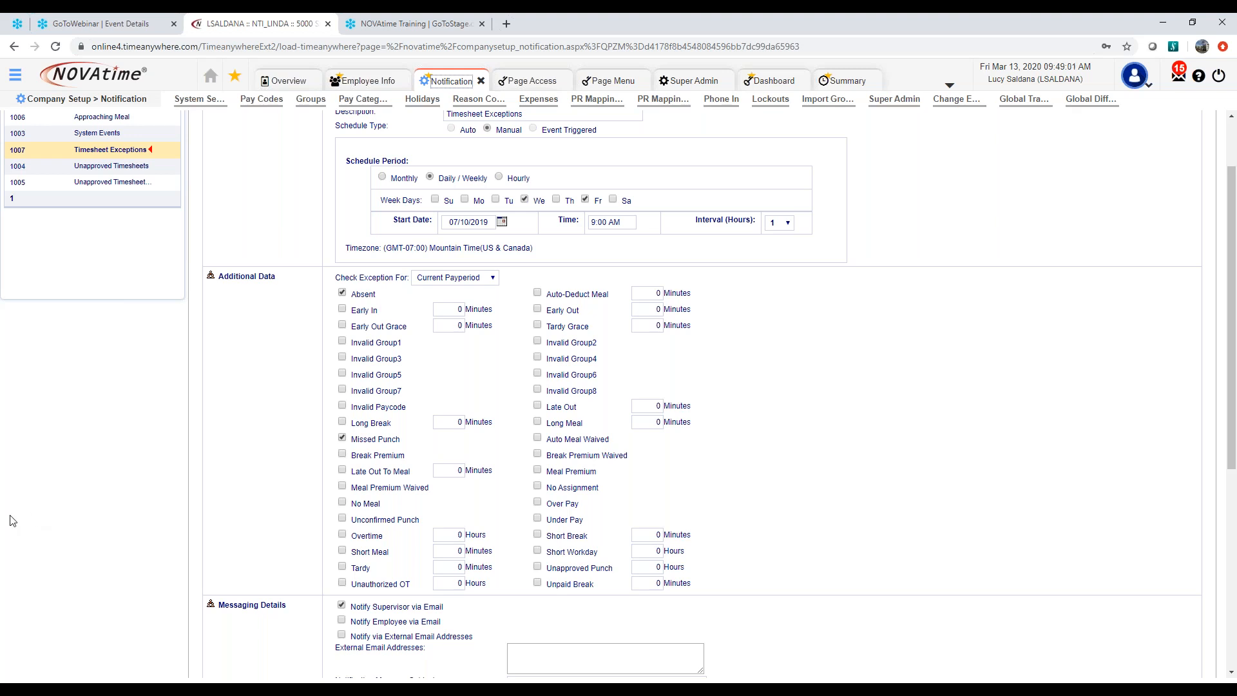
Switch to the NOVAtime Notification Module document in Word, view the sample missed punch exception email, and minimize the document
left_click(1, 608)
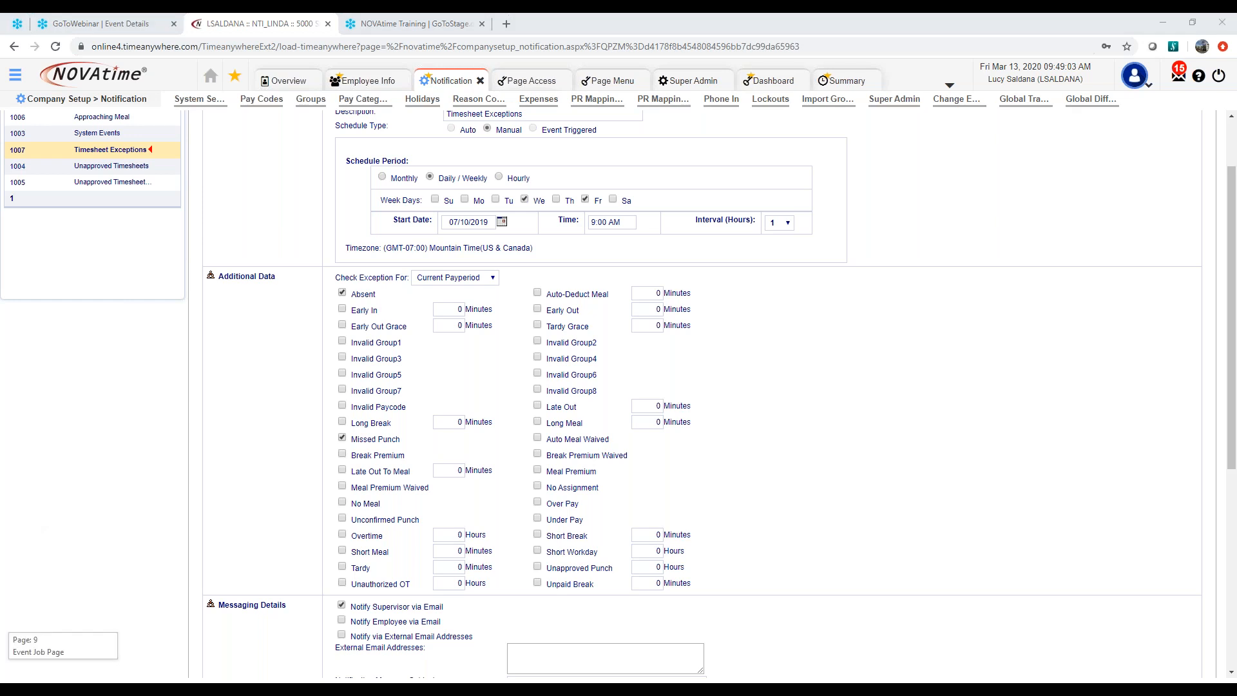
left_click_drag(1, 222, 586, 129)
left_click(895, 132)
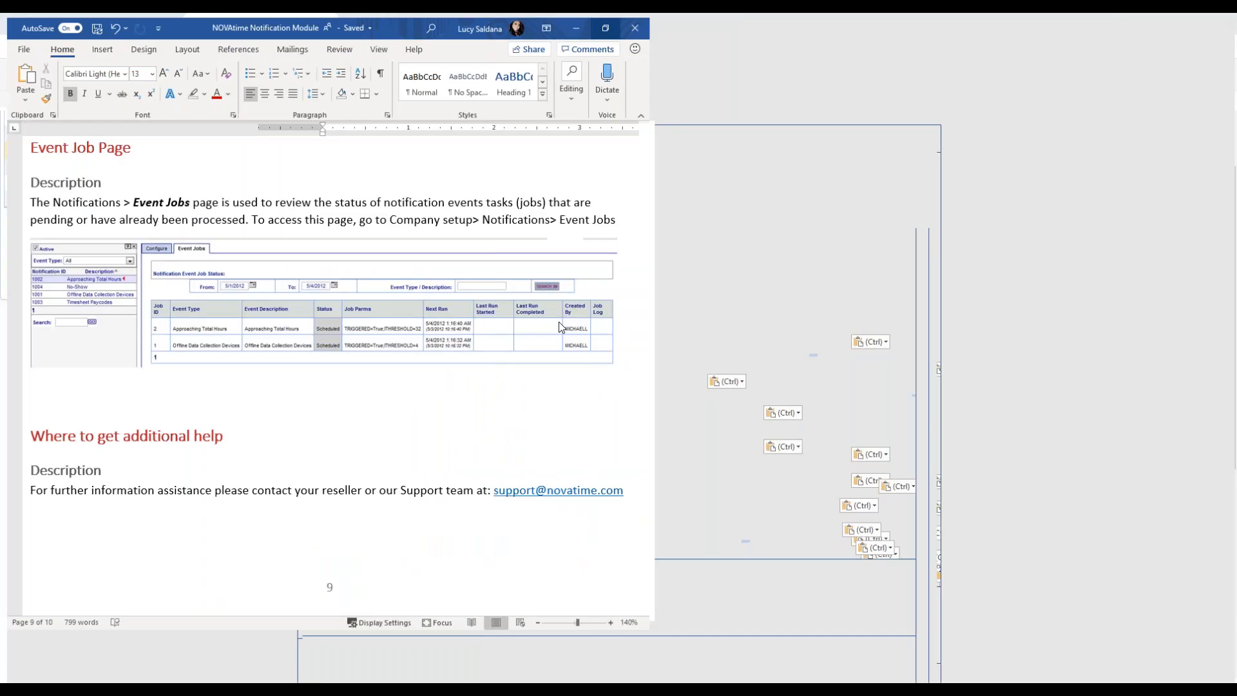
scroll(414, 317, "up", 4)
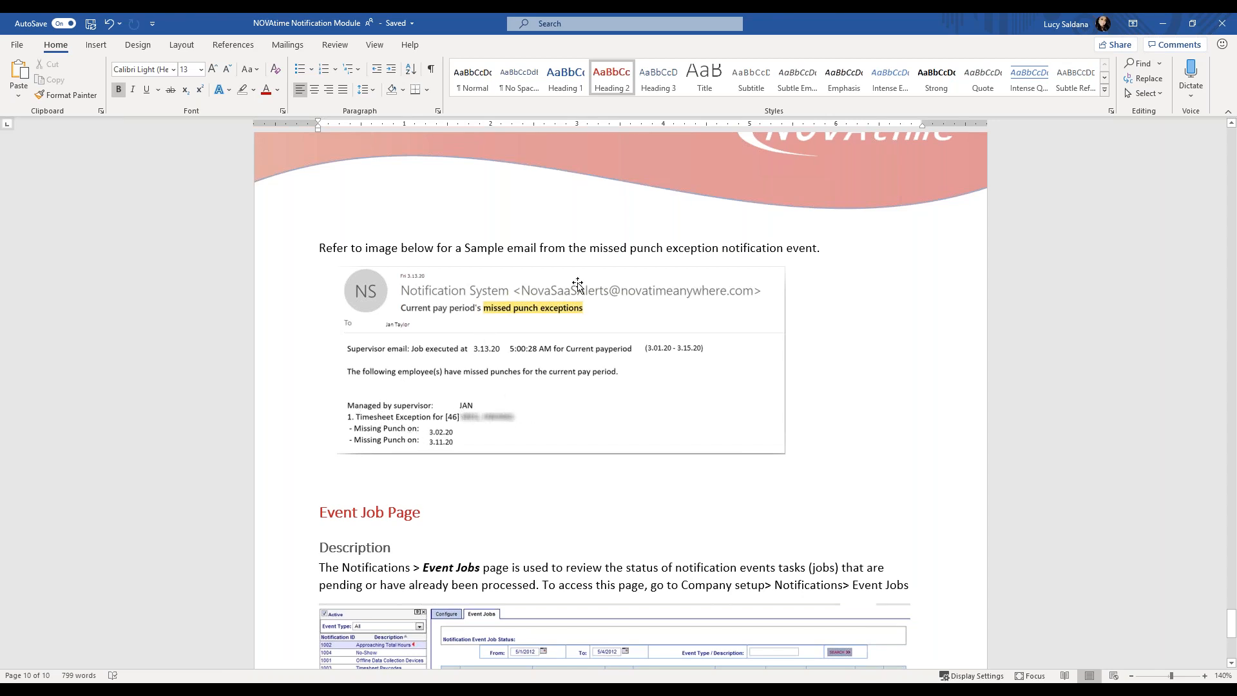
left_click(1159, 24)
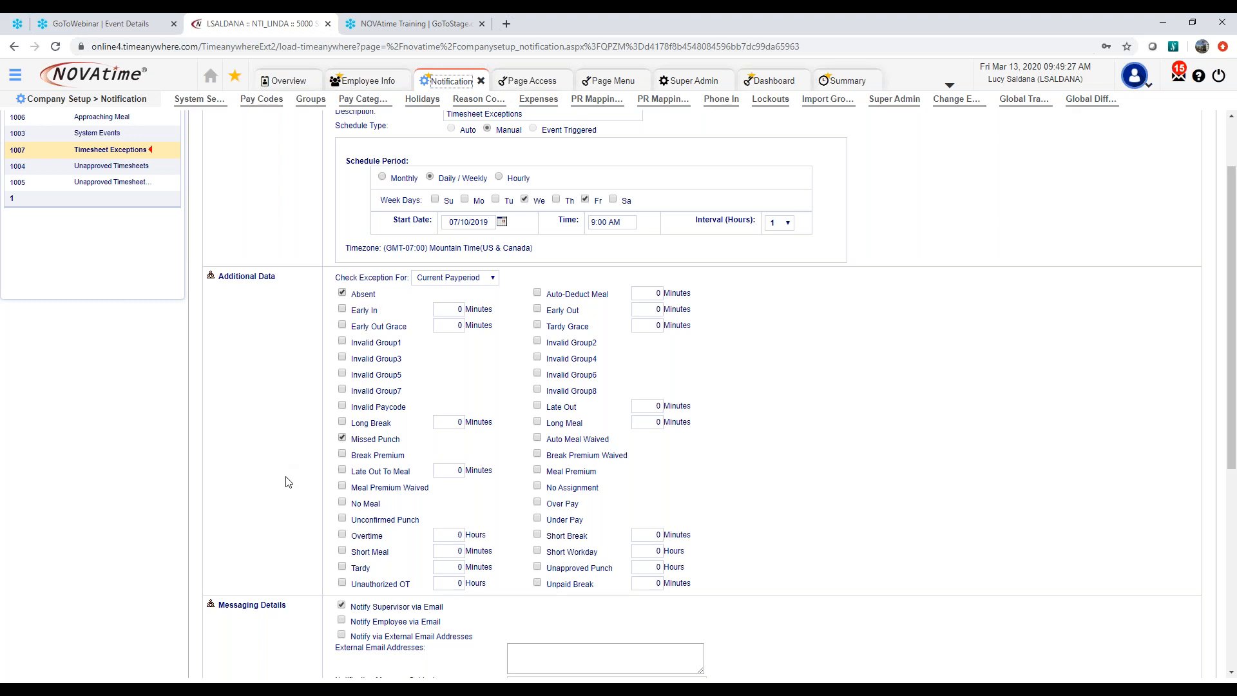
View the period options of Check Exception For in the Timesheet Exceptions notification without changing the selection
scroll(359, 394, "down", 1)
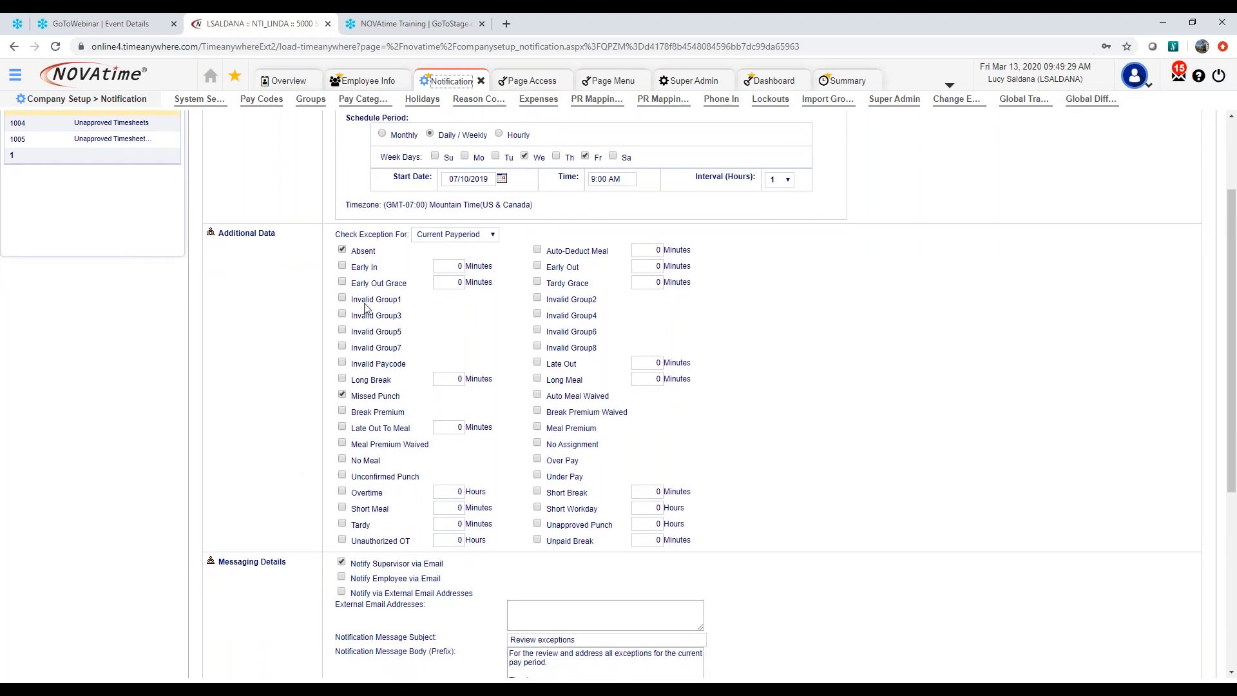
scroll(365, 308, "down", 1)
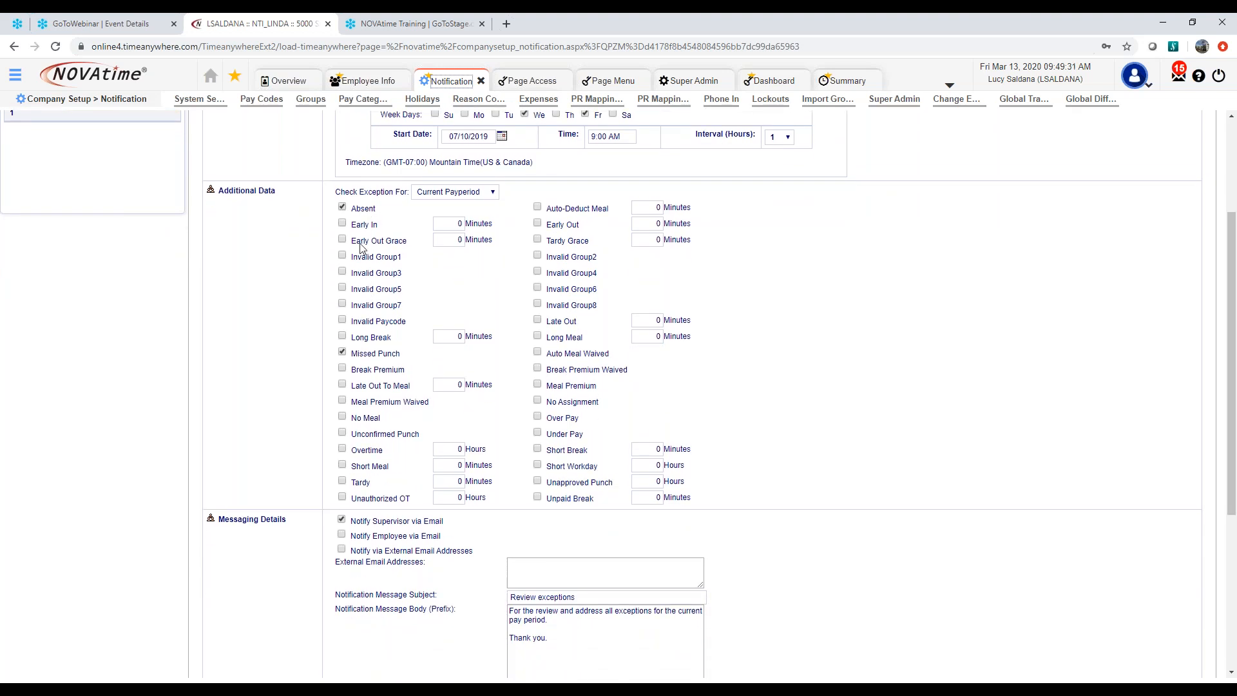
left_click(493, 193)
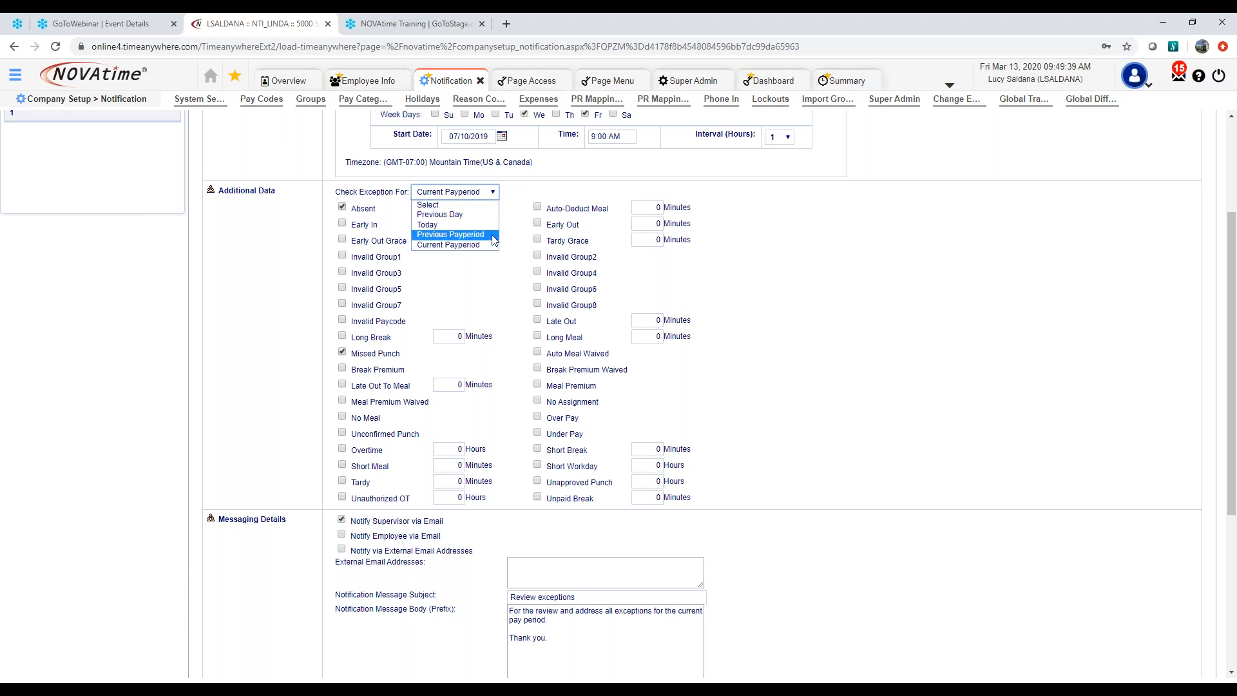
left_click(514, 208)
Review the Timesheet Exceptions message details and the available items in its Pay Policy Filter, closing the filter without changes
scroll(496, 333, "down", 3)
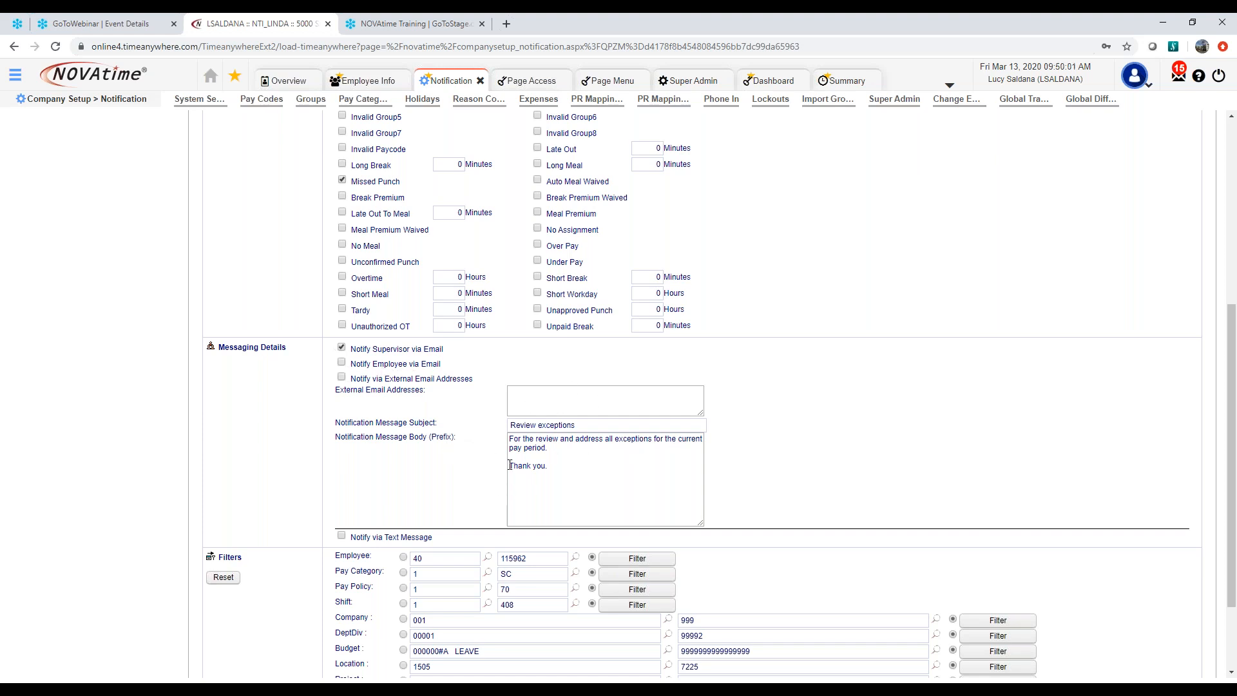
scroll(486, 482, "down", 1)
scroll(485, 482, "down", 3)
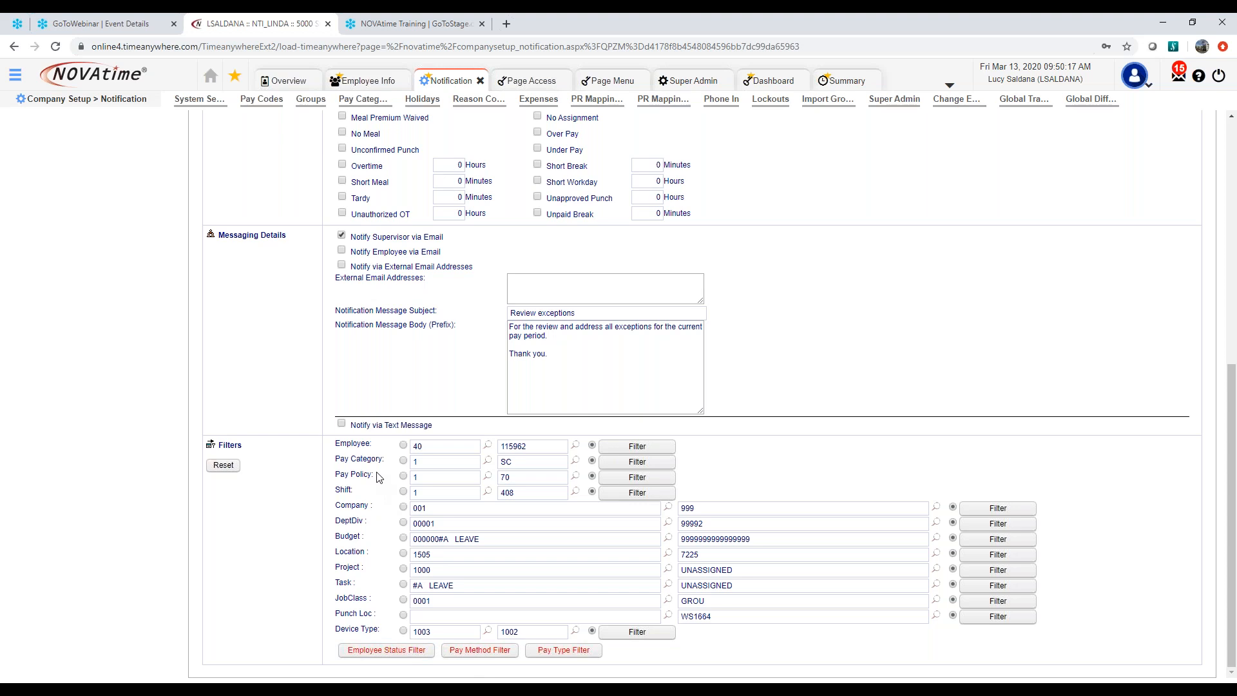
left_click(647, 482)
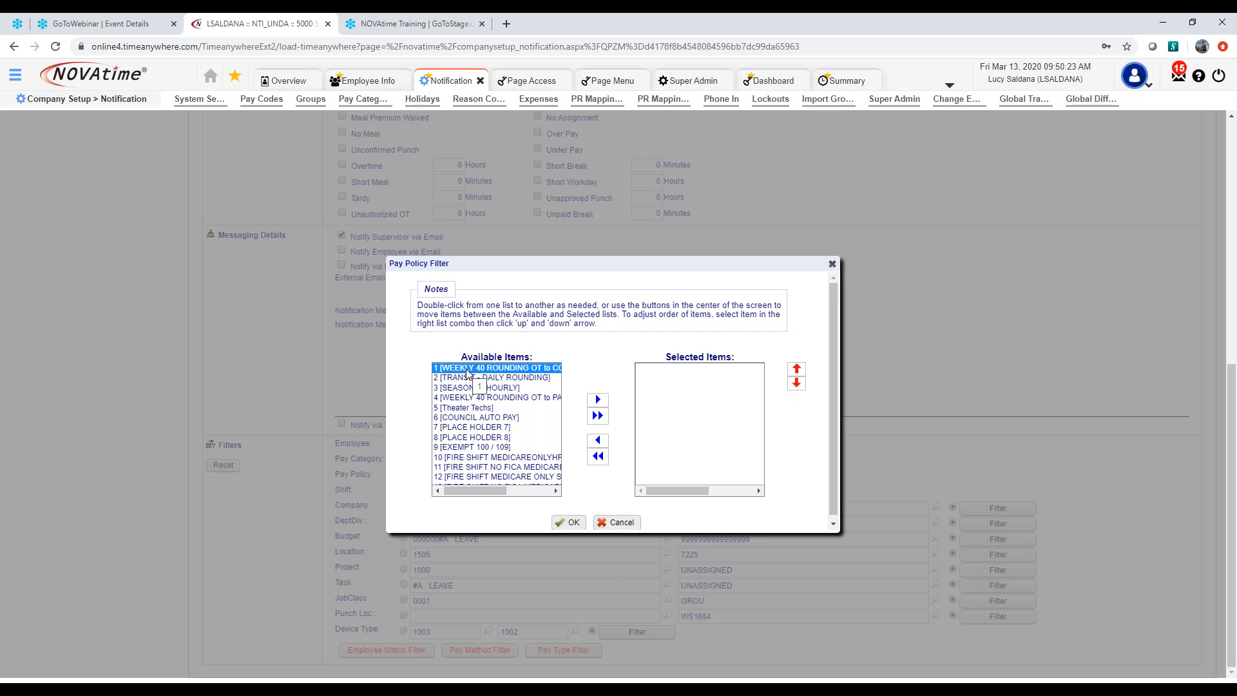
left_click(620, 523)
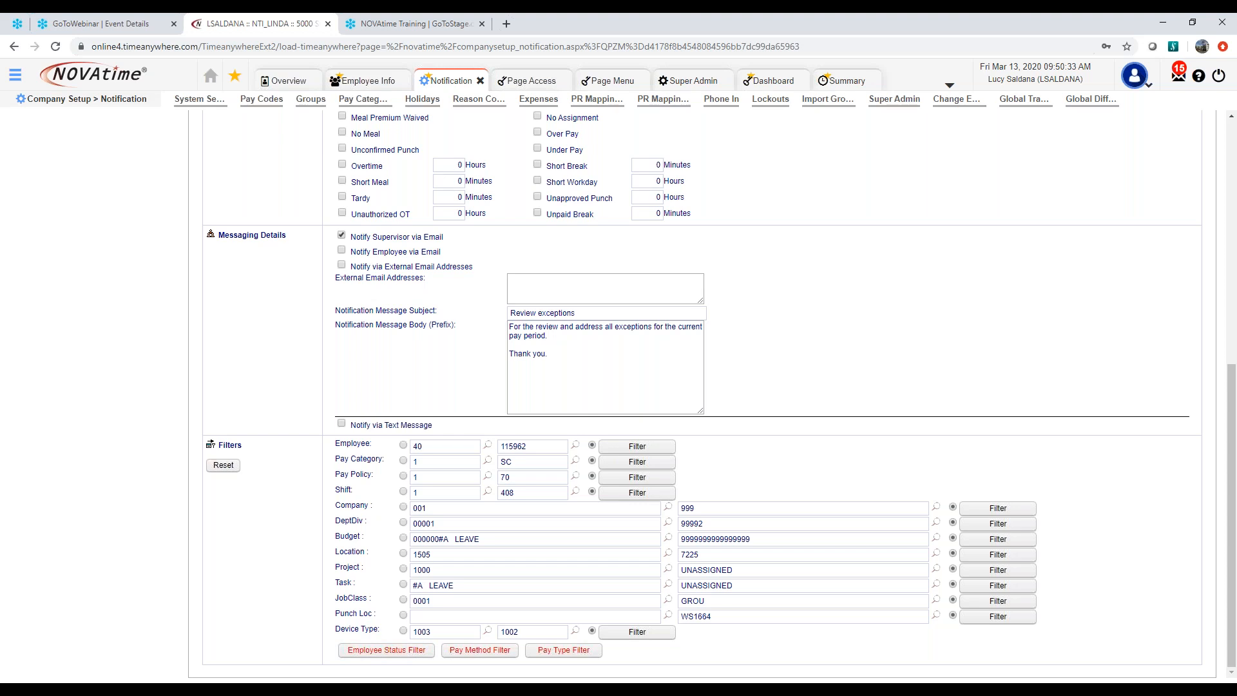
Open the Unapproved Timesheets notification 1004 and view its approval level options without changing the selection
scroll(165, 351, "up", 7)
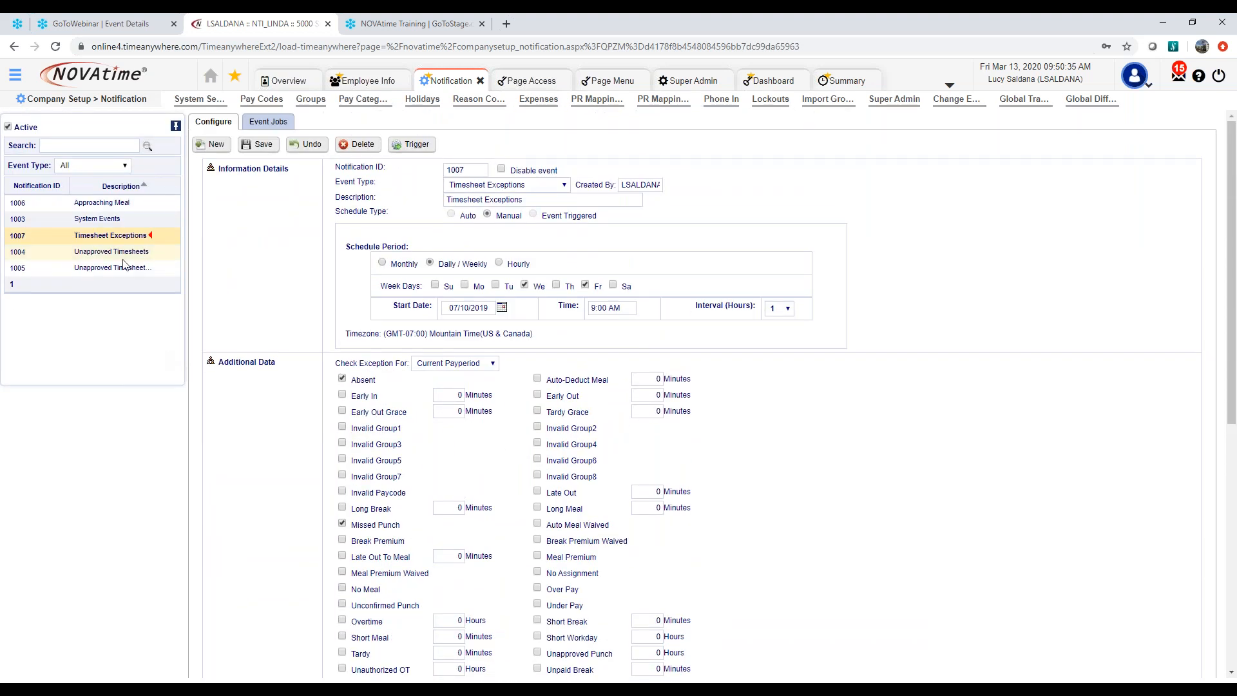
left_click(124, 258)
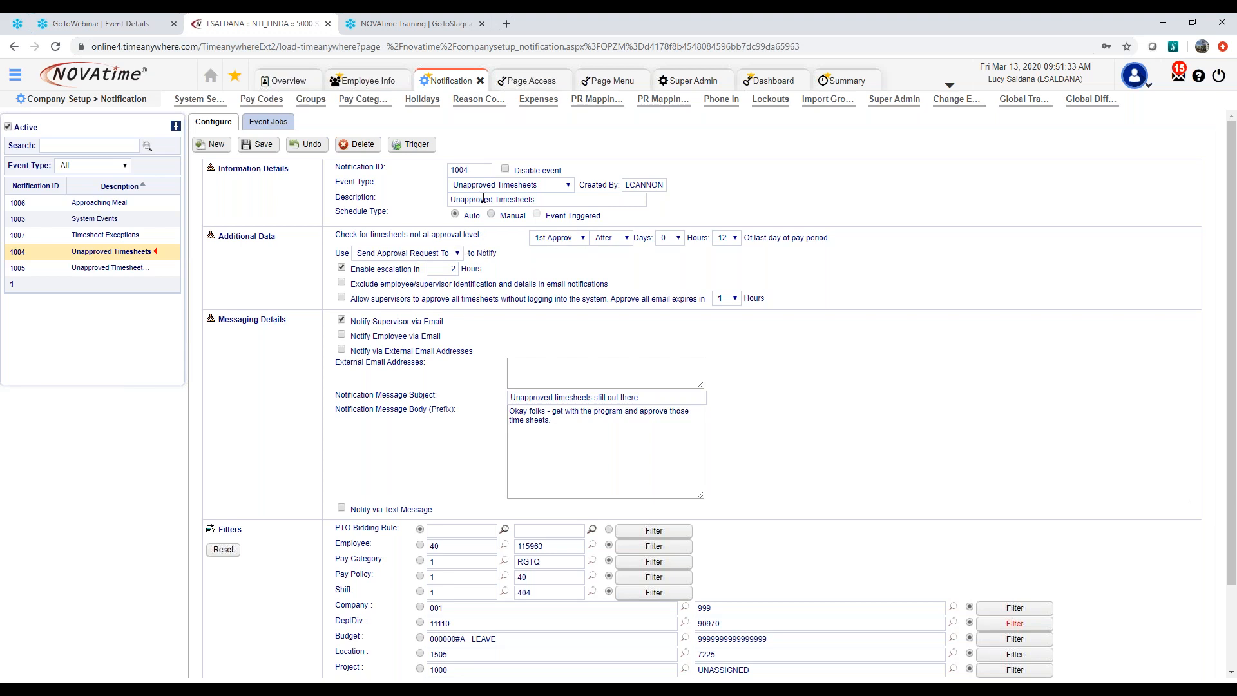
left_click(579, 243)
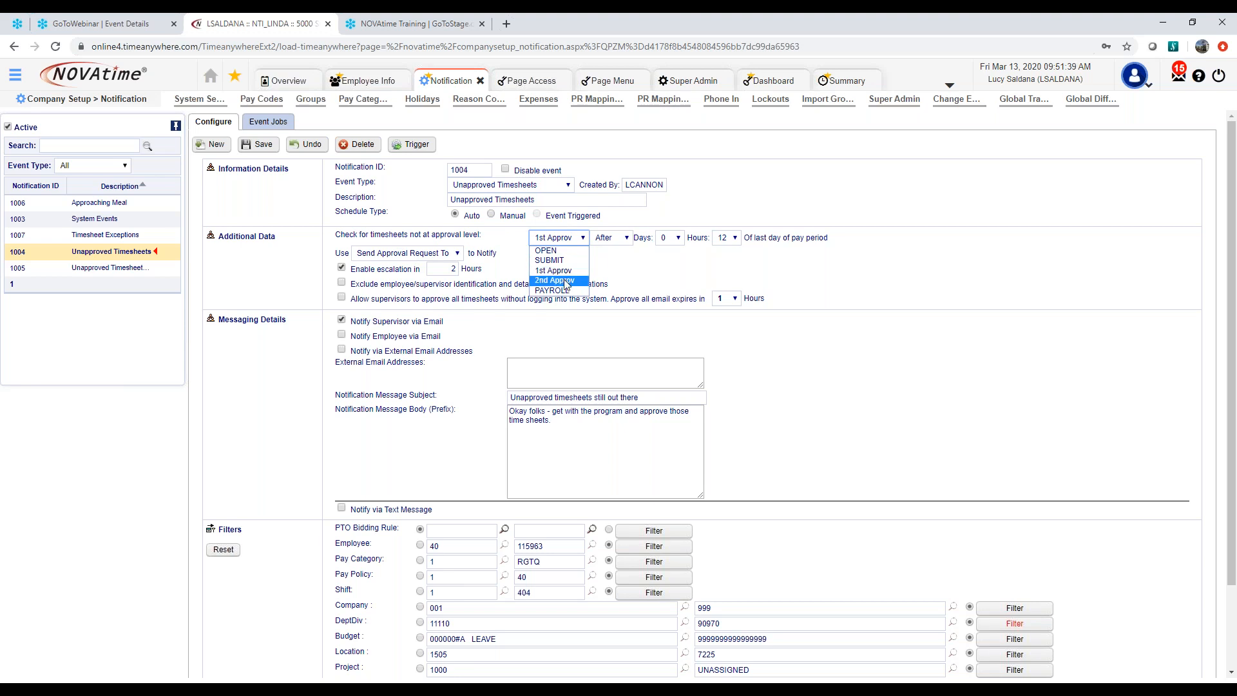
left_click(628, 266)
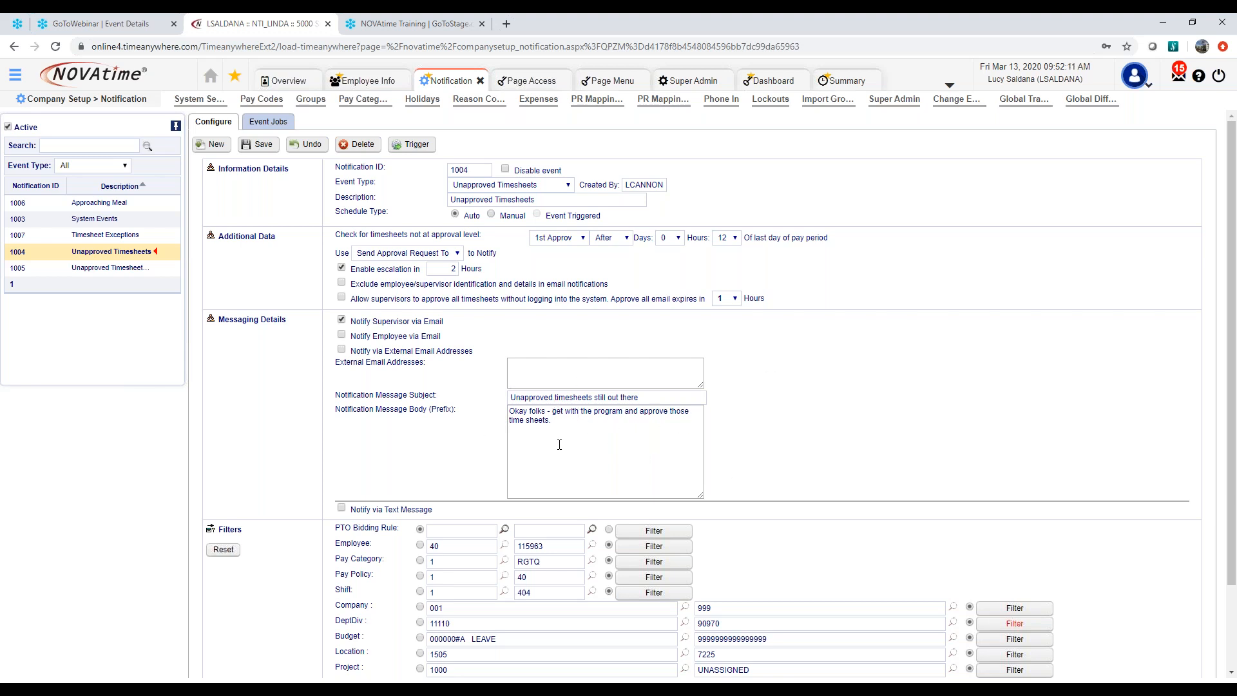
Review the Unapproved Timesheets notification's message and filters, viewing the Pay Method Filter items and closing it without changes
scroll(554, 444, "down", 1)
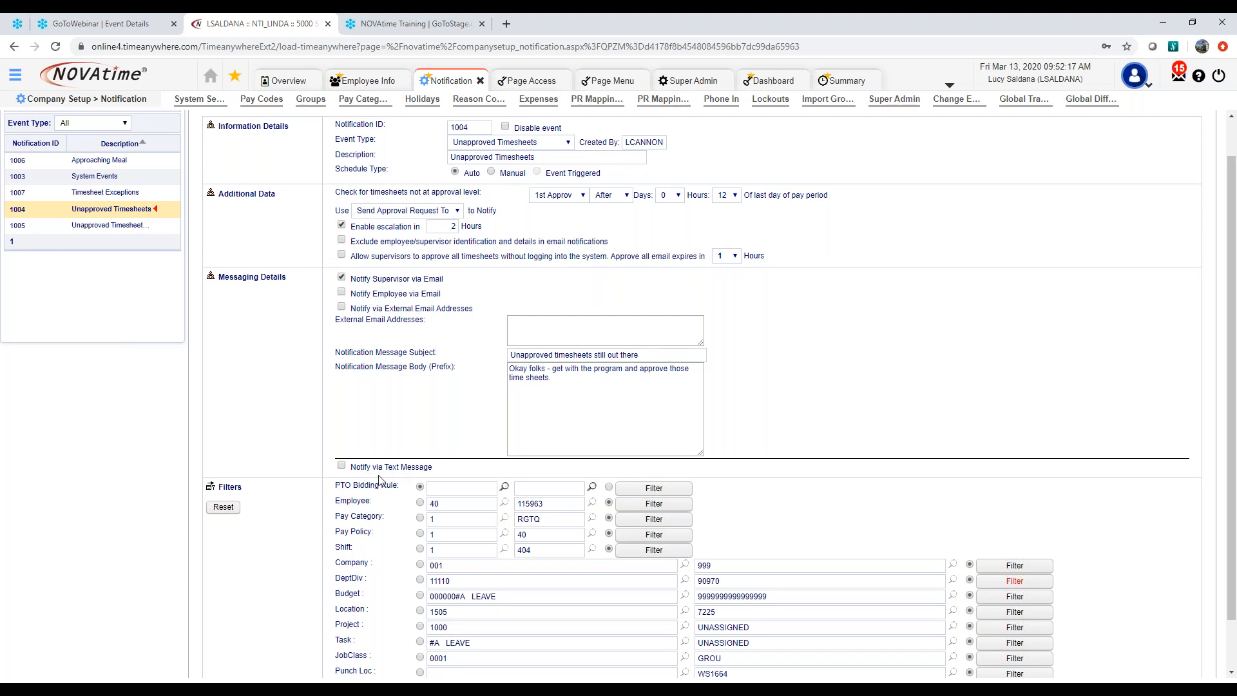
scroll(449, 476, "down", 1)
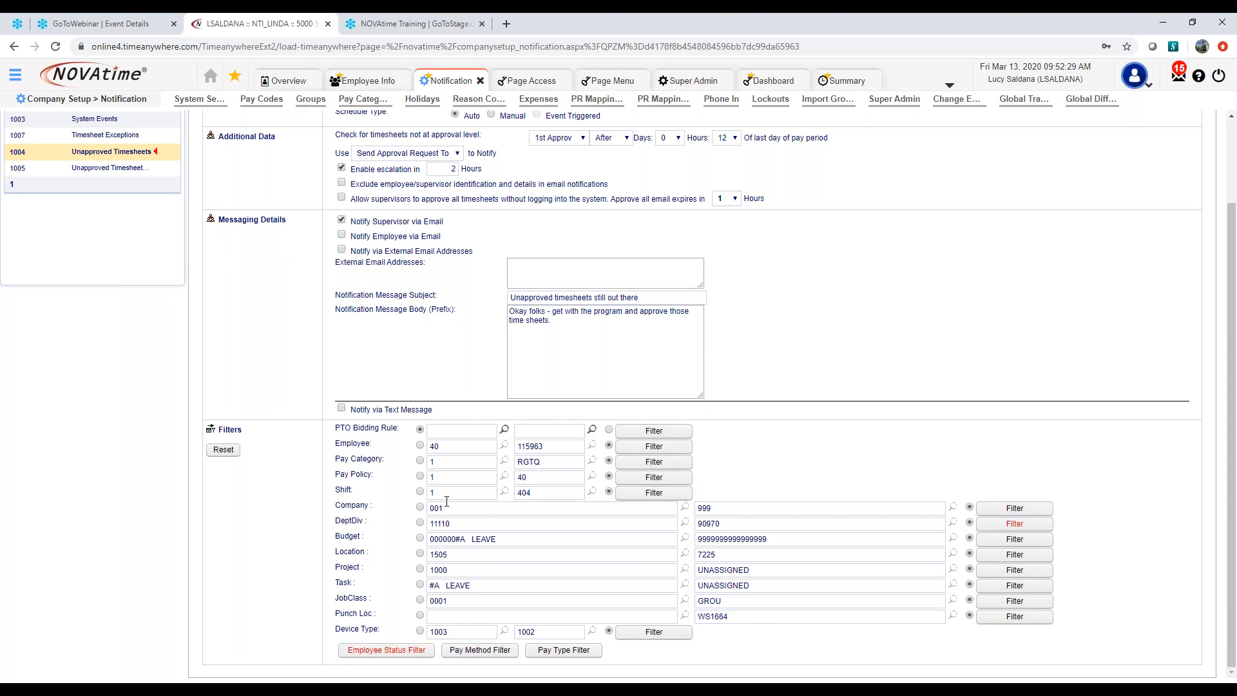
left_click(493, 654)
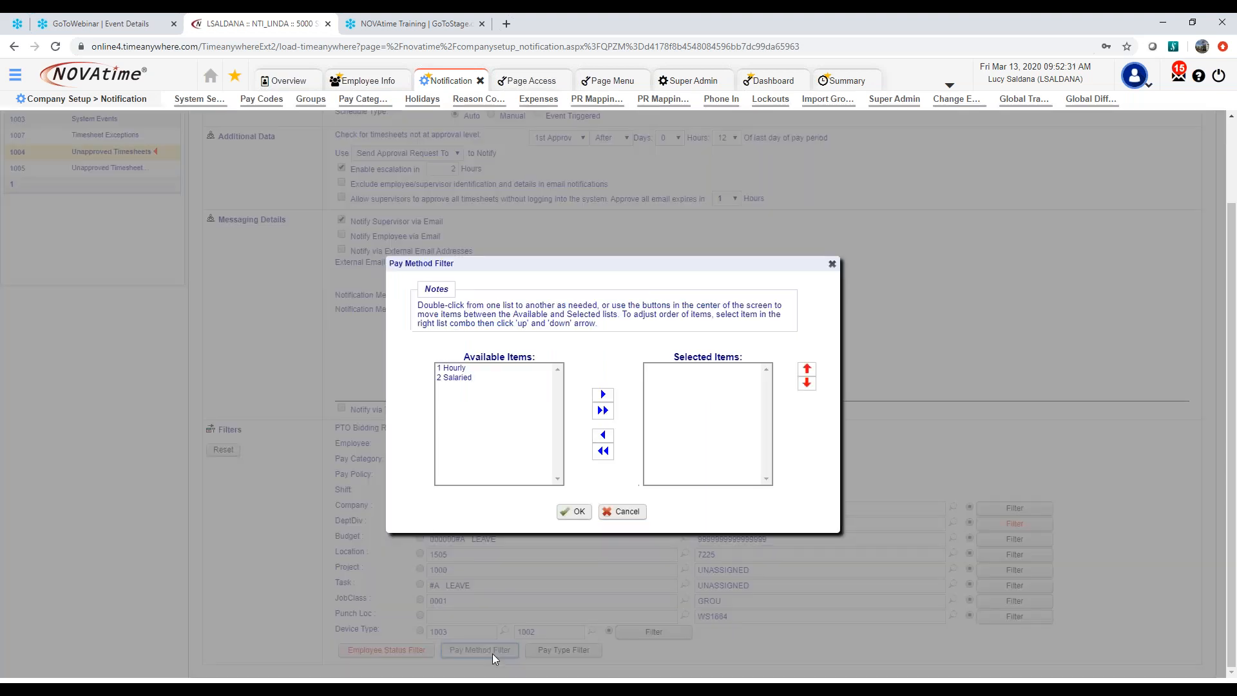
left_click(628, 512)
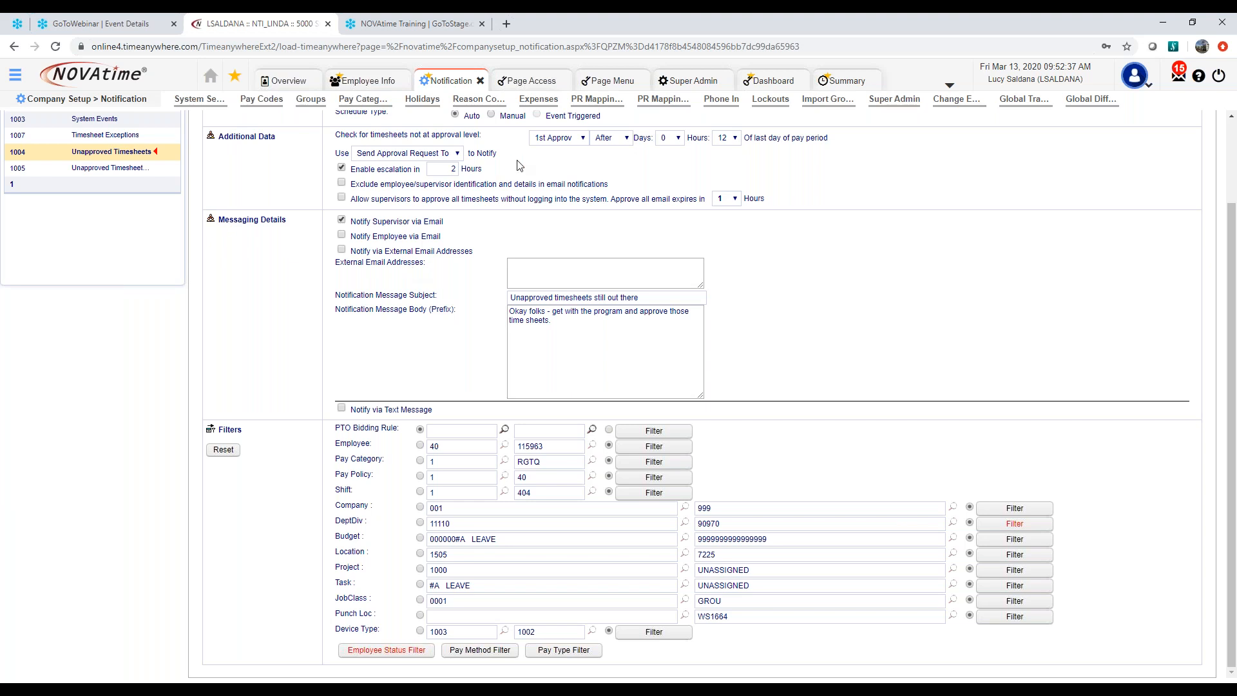
Open the Import Employees page from the Employees module
scroll(764, 380, "up", 1)
scroll(767, 374, "up", 1)
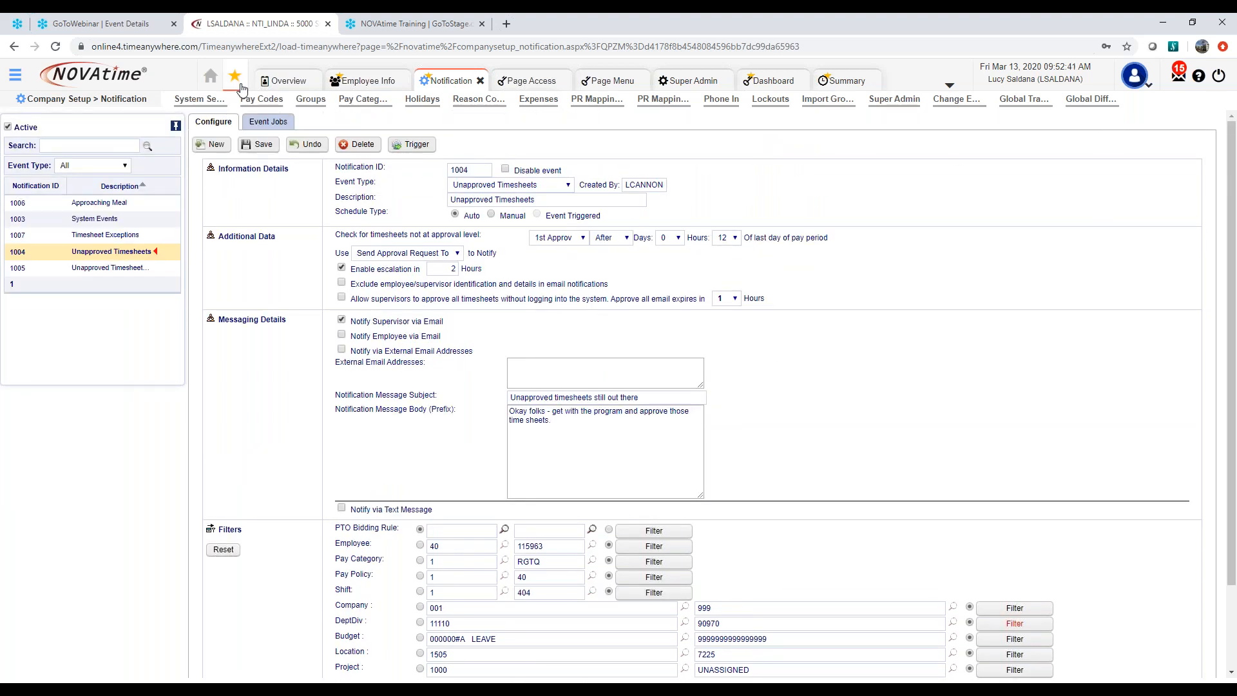
left_click(15, 75)
mouse_move(56, 163)
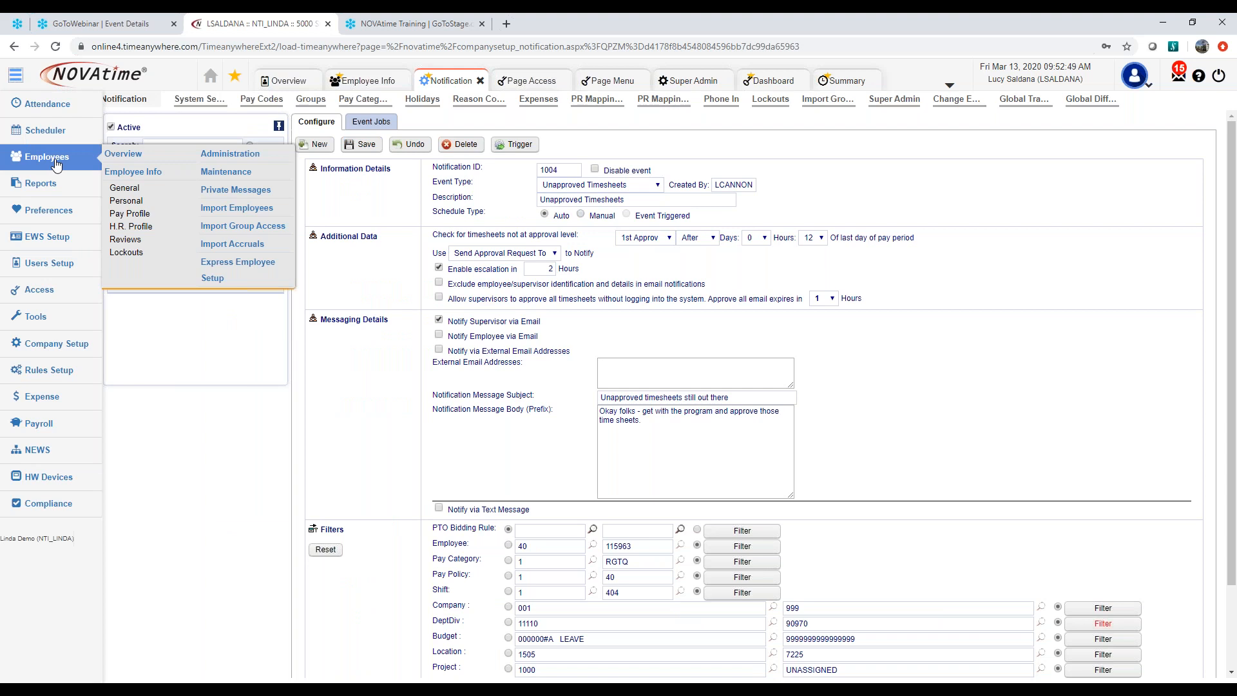
left_click(235, 213)
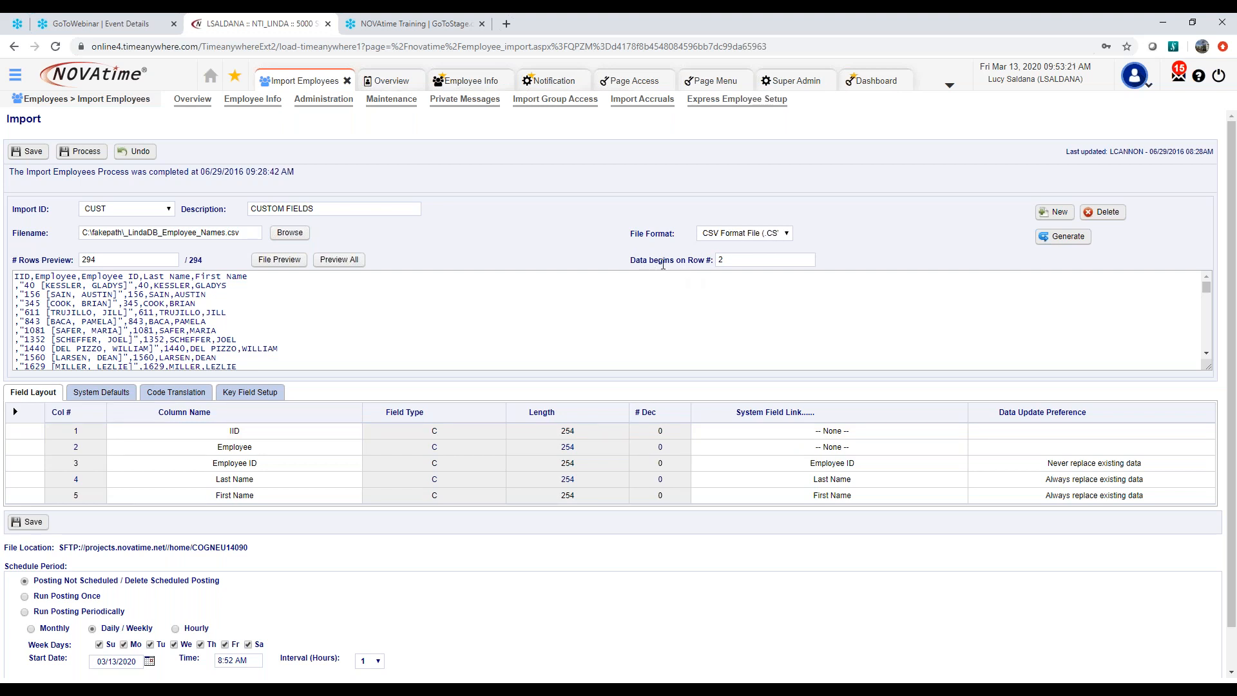
Examine the header row in the CUST import's file preview and the row number where its data begins
left_click_drag(19, 277, 226, 277)
triple_click(232, 277)
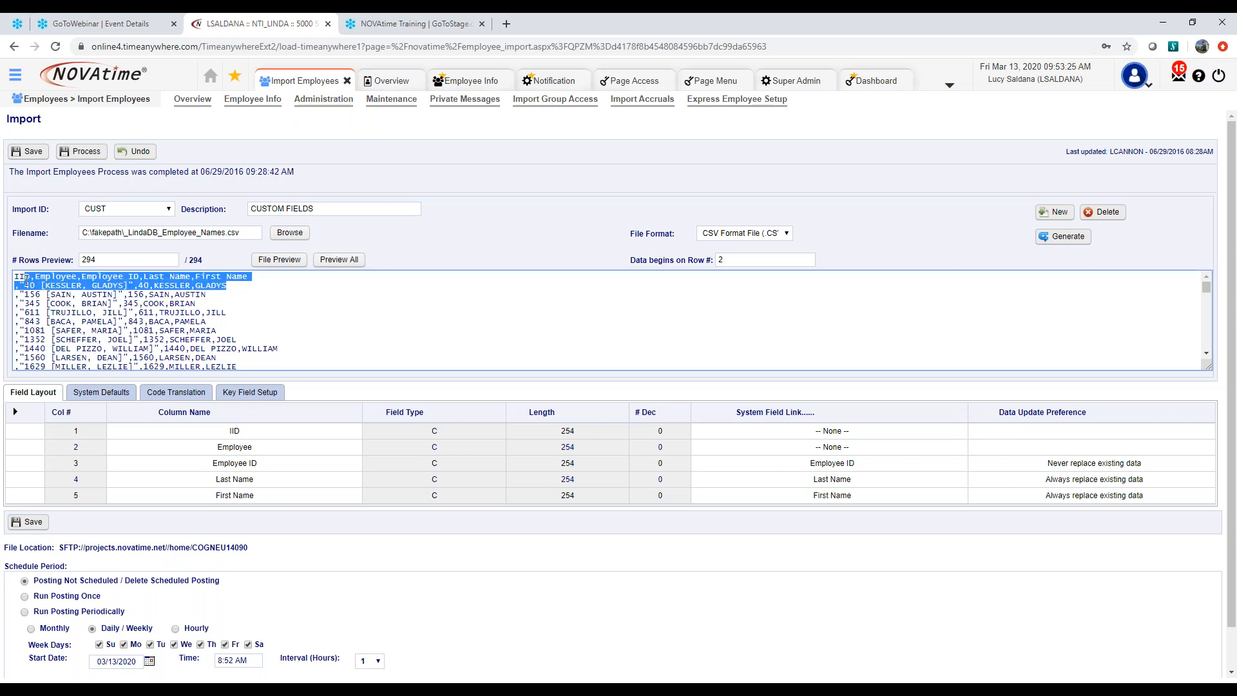
left_click(739, 259)
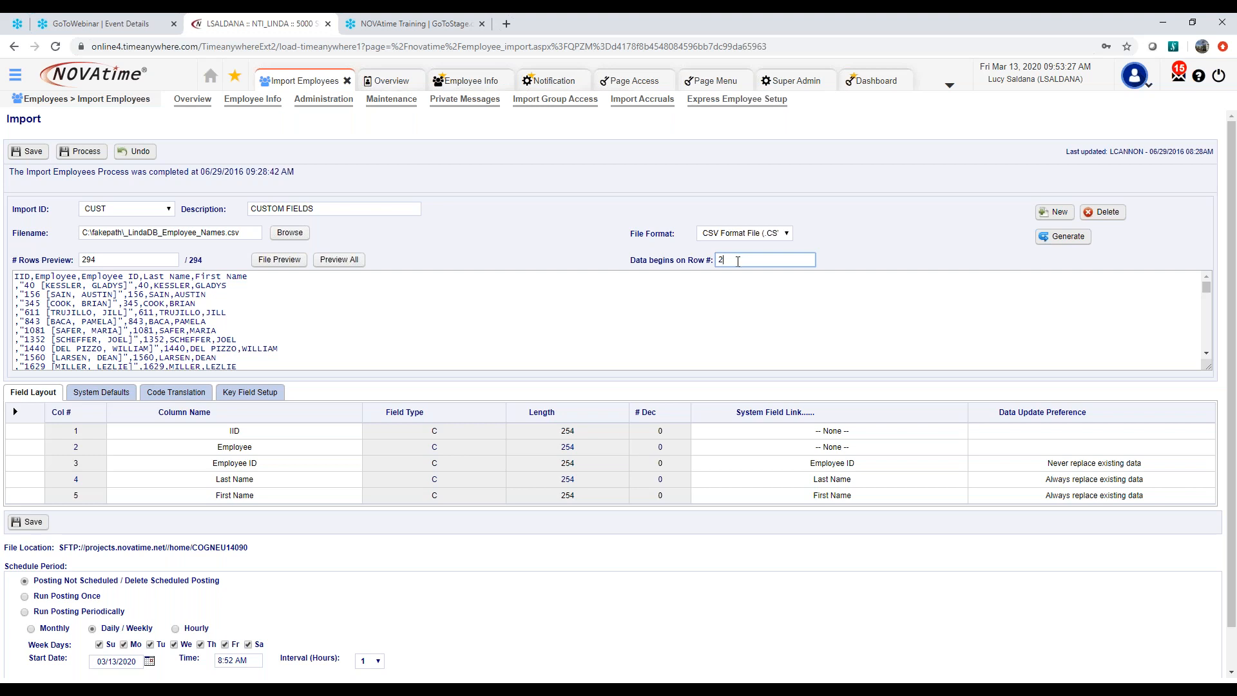
Link the IID column in the CUST import's field layout to the Employee ID system field
left_click(1070, 431)
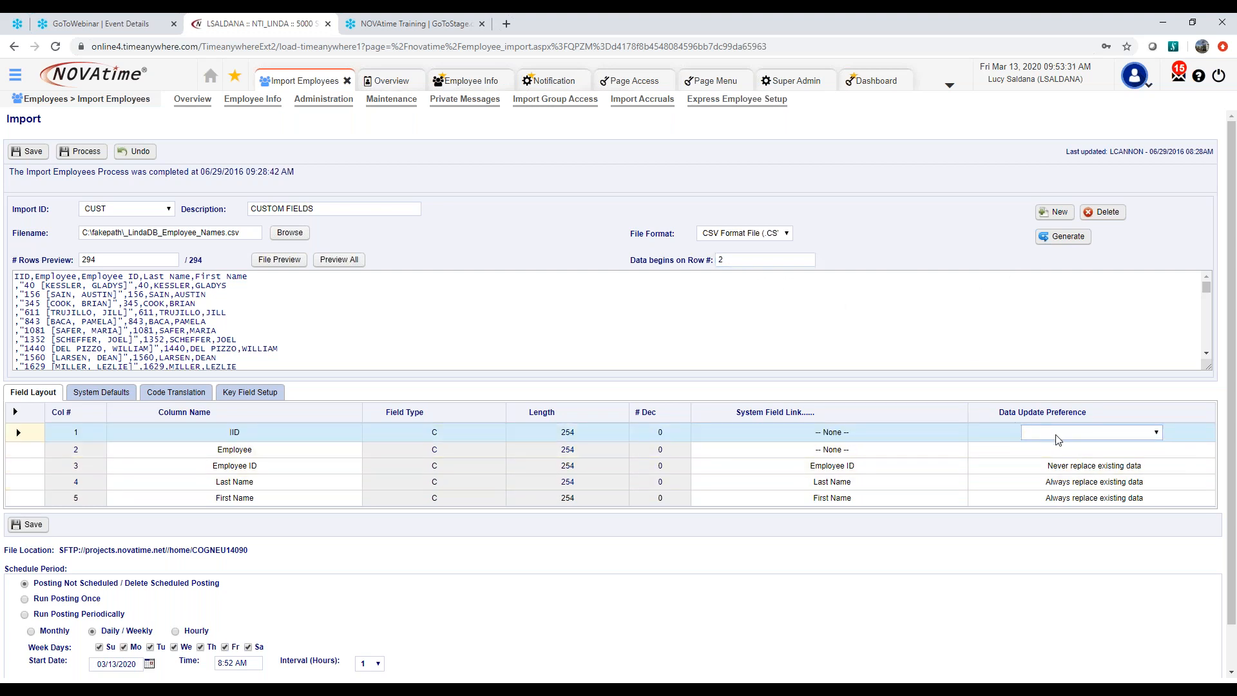
left_click(1055, 433)
left_click(913, 433)
left_click(836, 435)
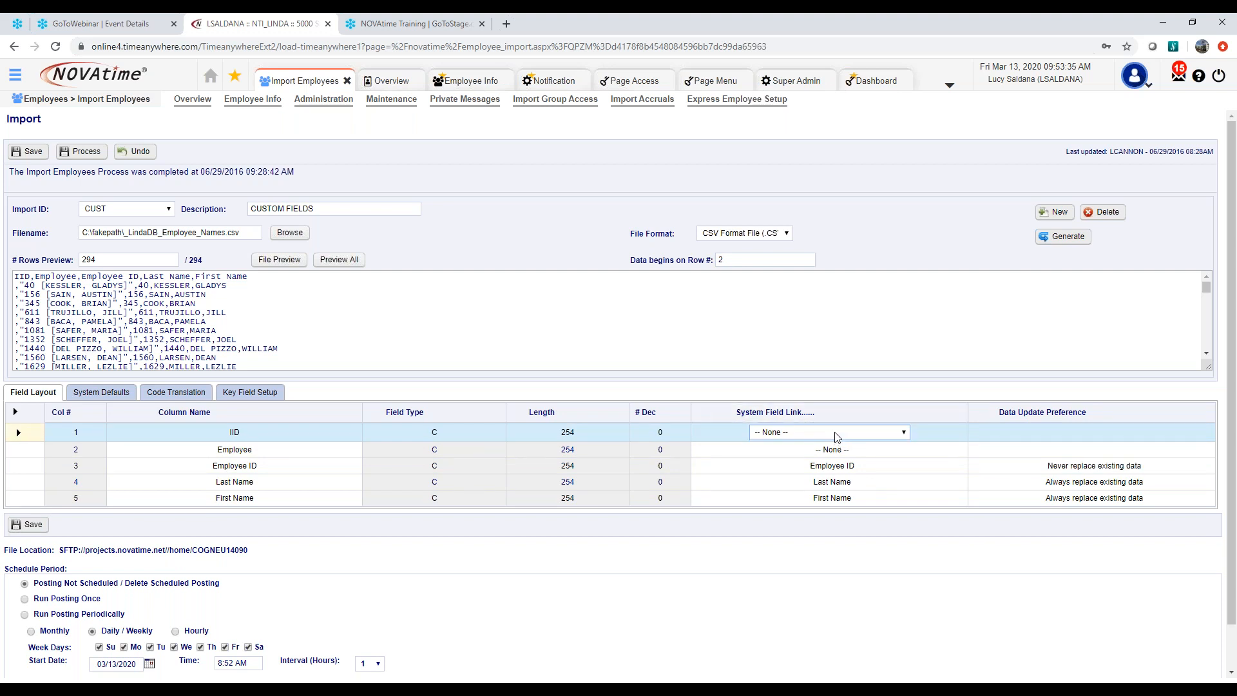
key("e")
left_click(836, 434)
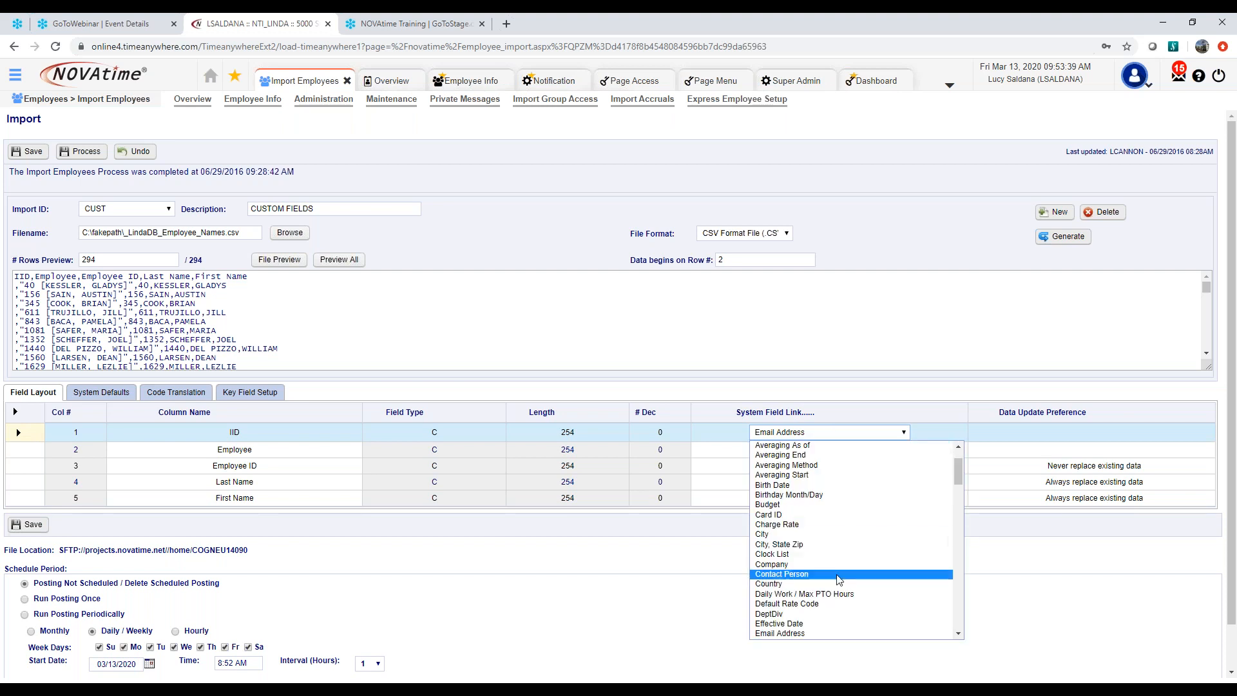
scroll(837, 564, "up", 2)
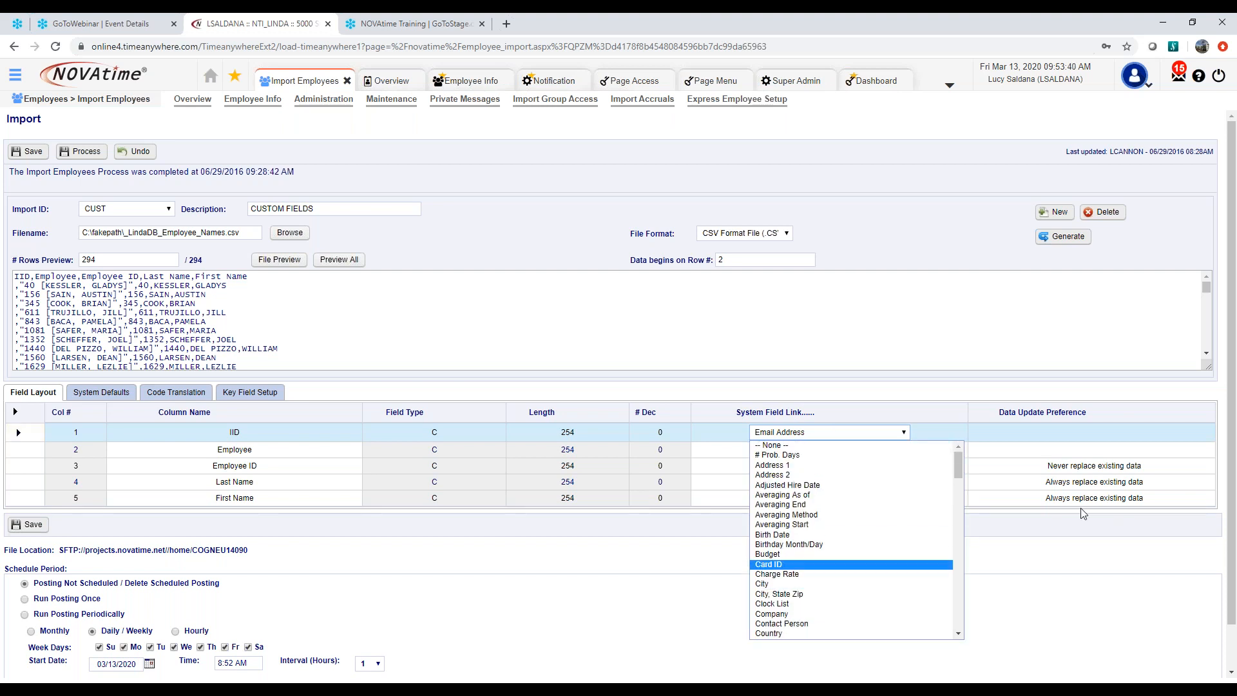
left_click(957, 454)
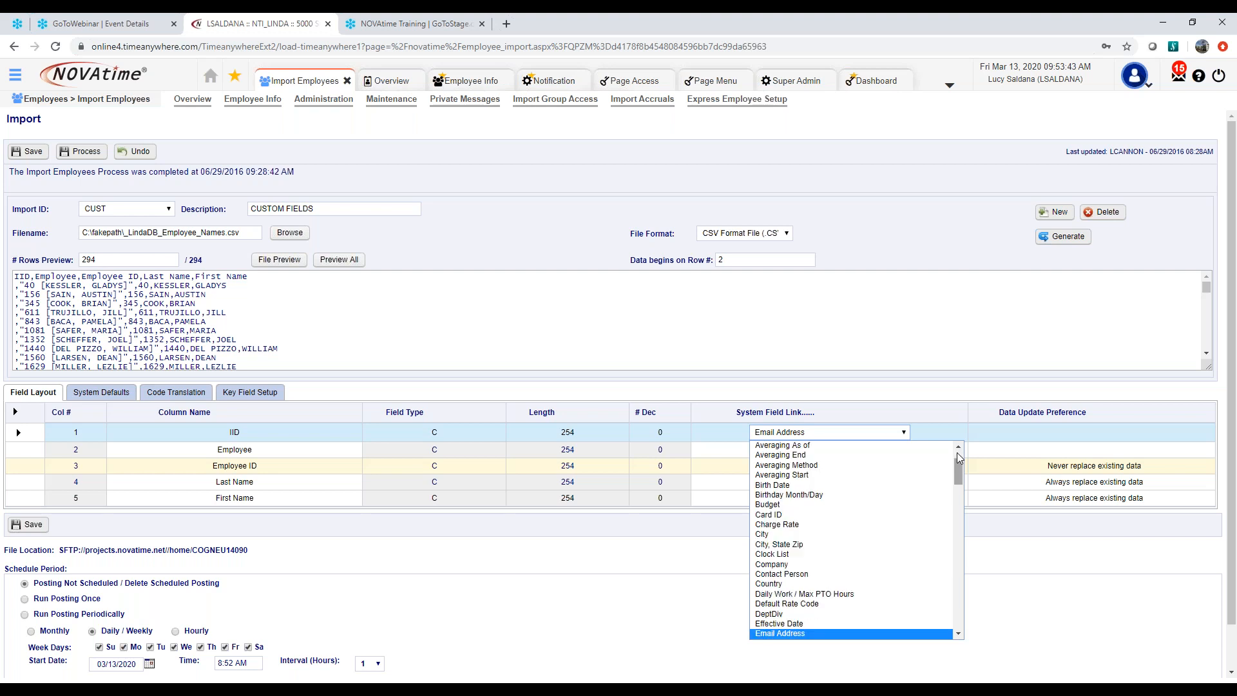
left_click(958, 634)
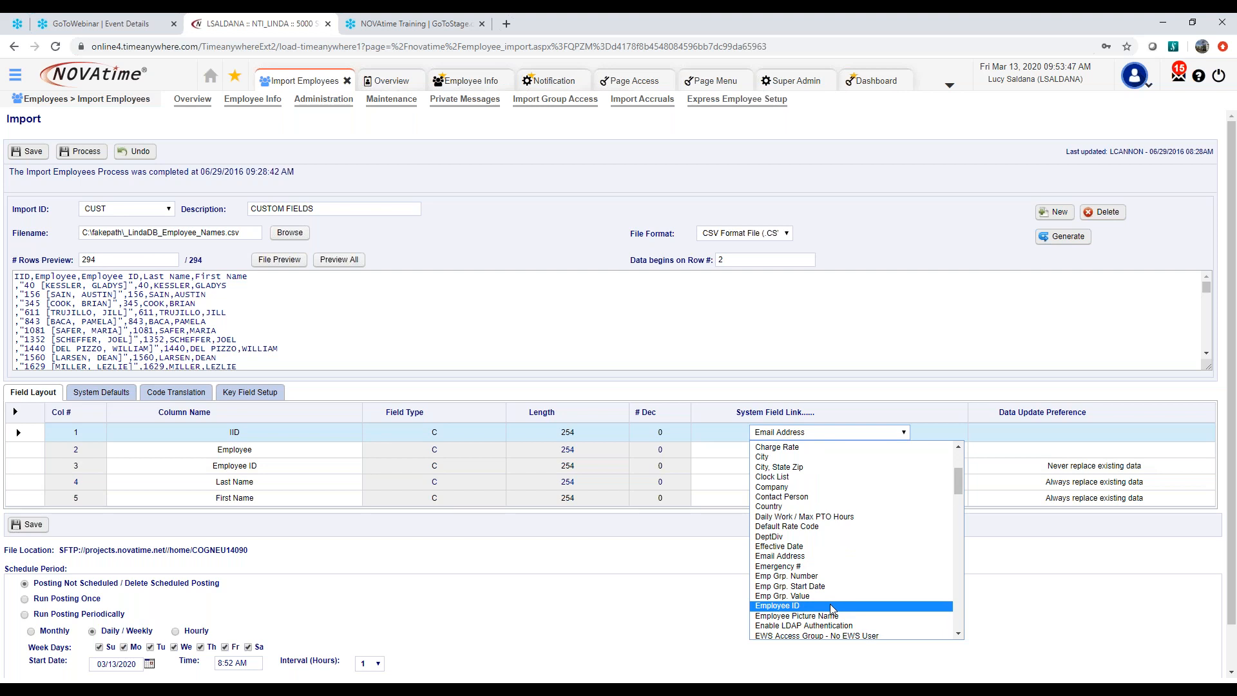
left_click(831, 607)
Link the Employee column in the import's field layout to the Email Address system field
left_click(827, 454)
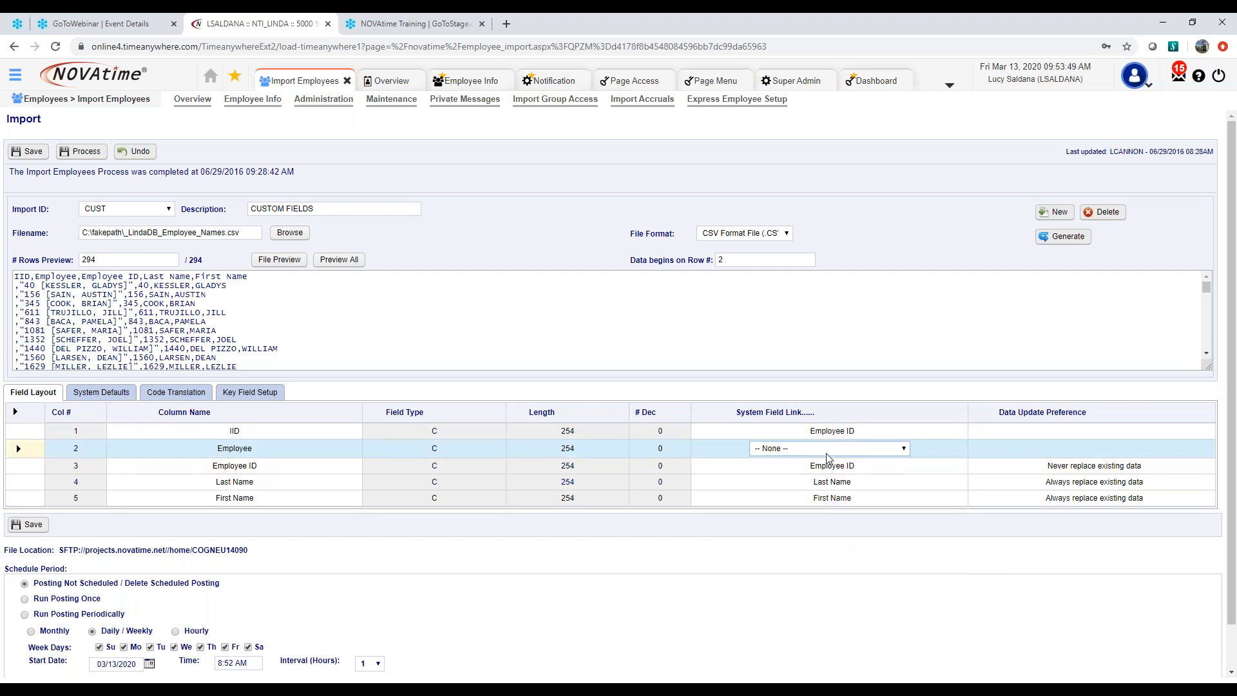
type("em")
left_click(900, 359)
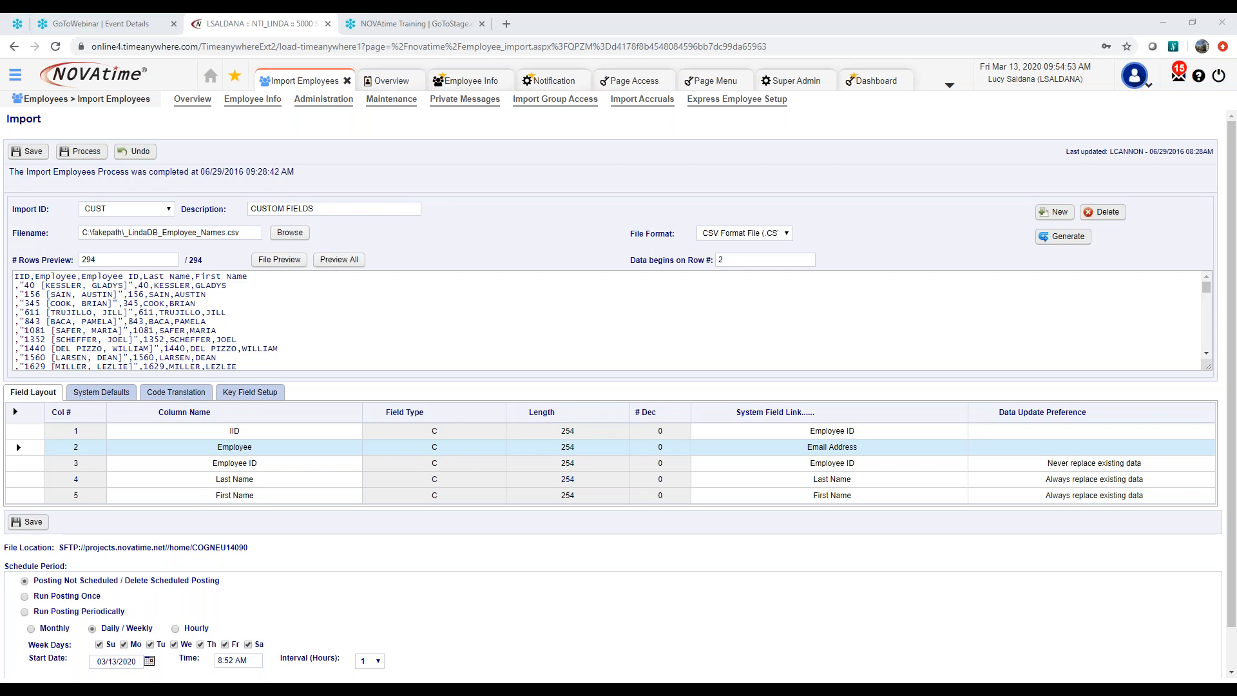
Start a new notification on the Notification page with the event type Timesheet Paycodes
left_click(555, 82)
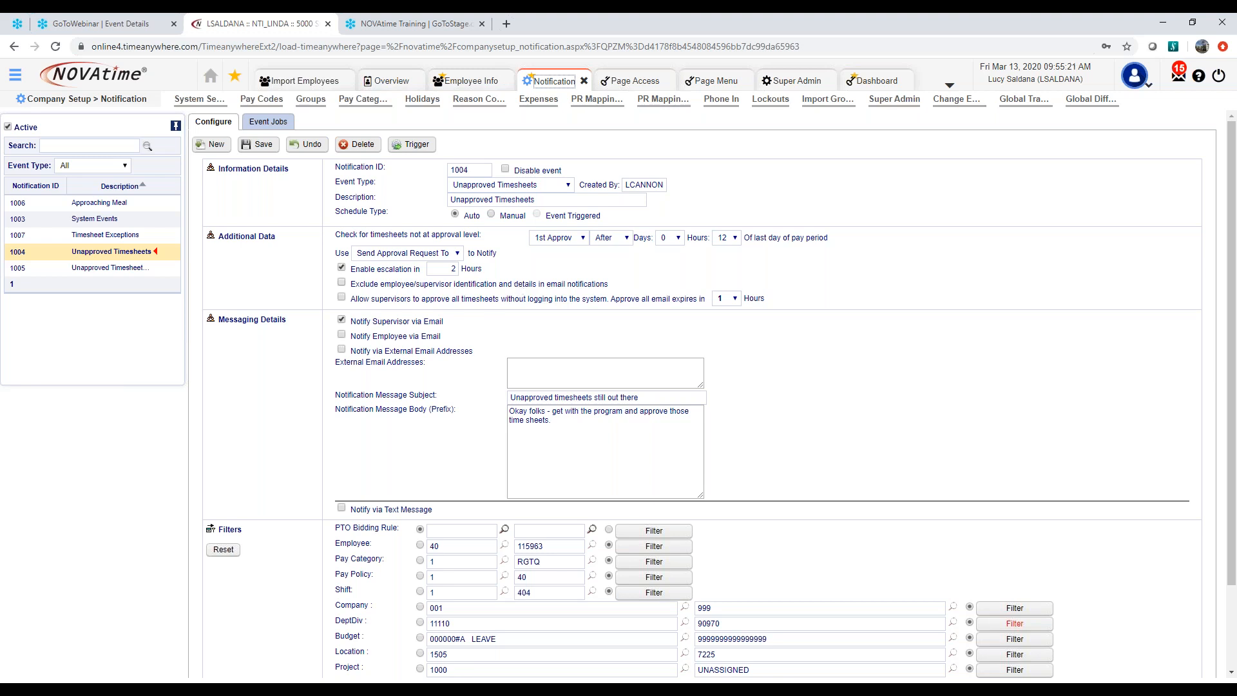
left_click(217, 144)
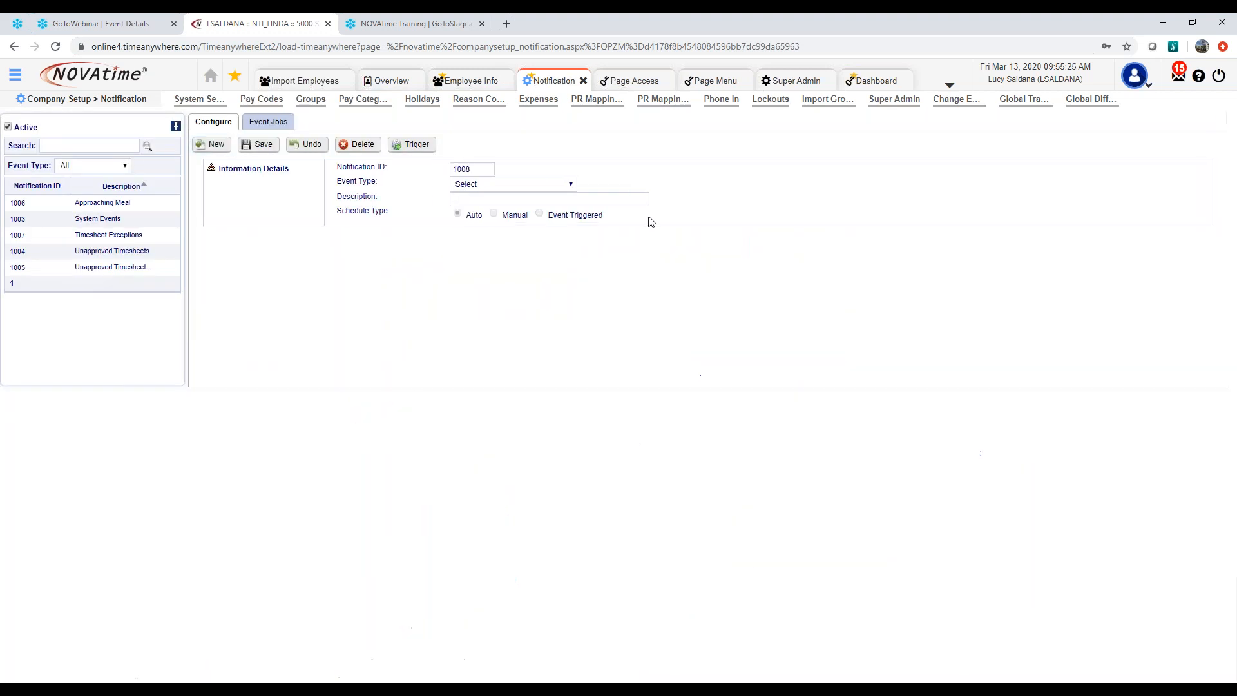
left_click(572, 186)
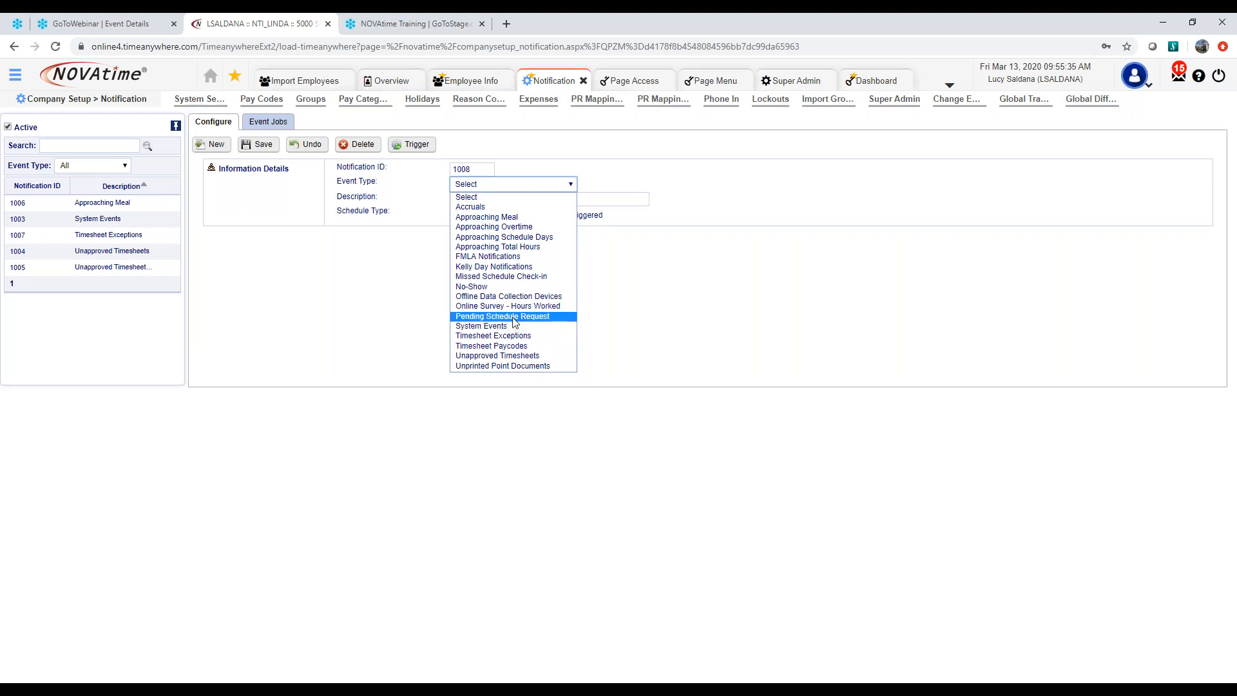
left_click(517, 347)
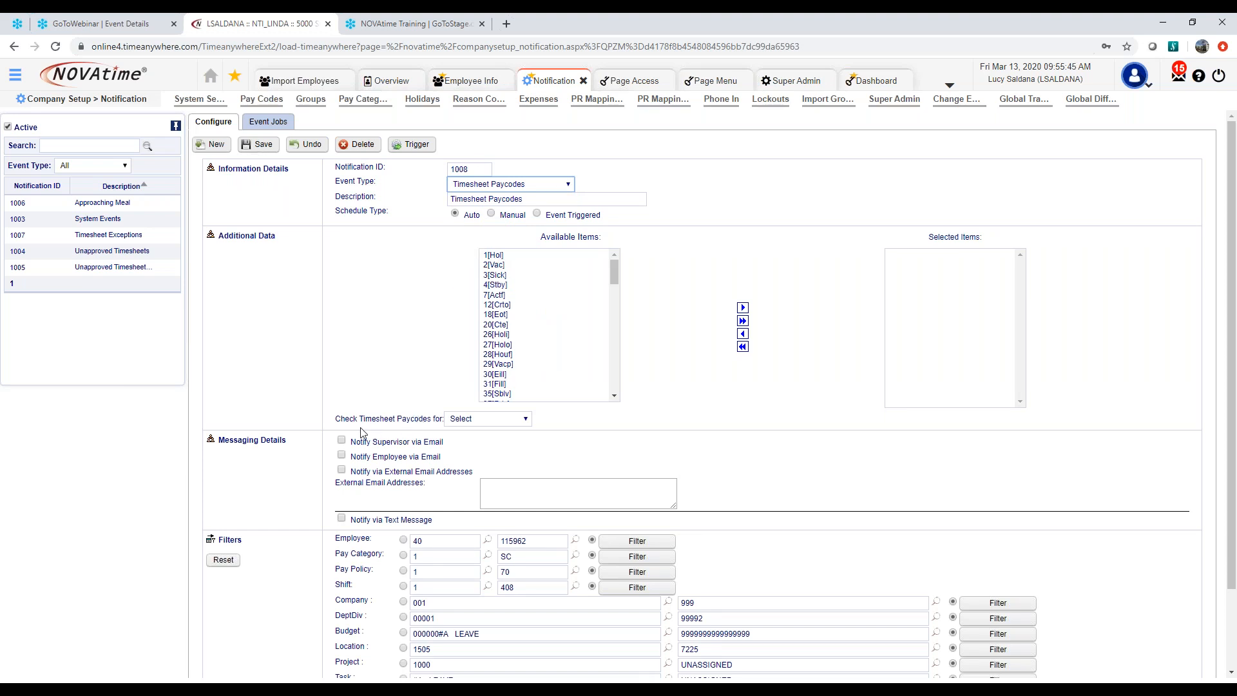
Add the 3[Sick] pay code to the notification's selected items and view the period options for checking timesheet paycodes without choosing one
left_click(525, 423)
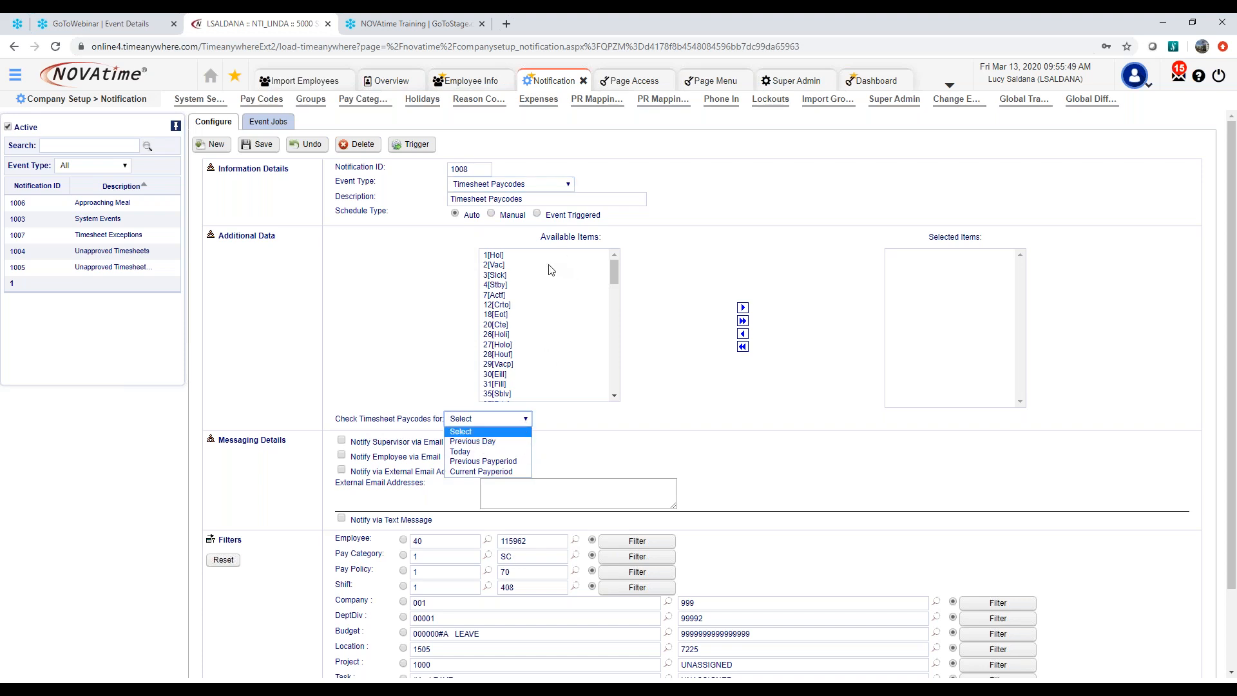
left_click(560, 275)
left_click(743, 307)
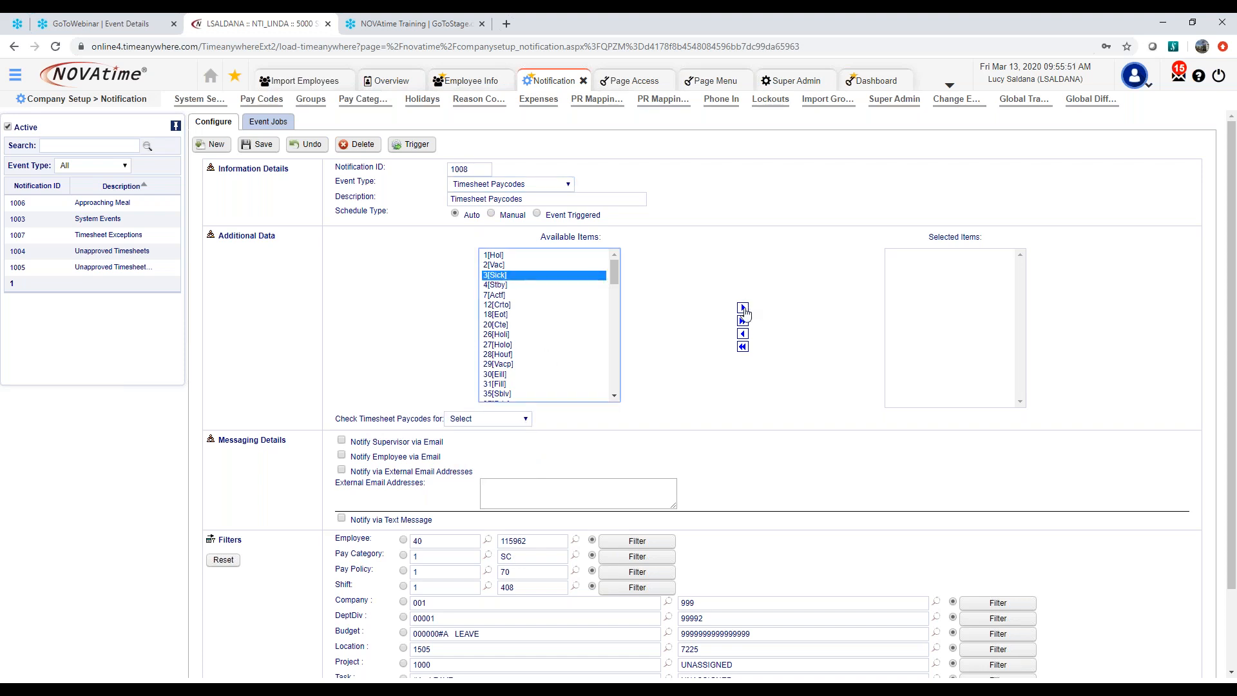
left_click(505, 413)
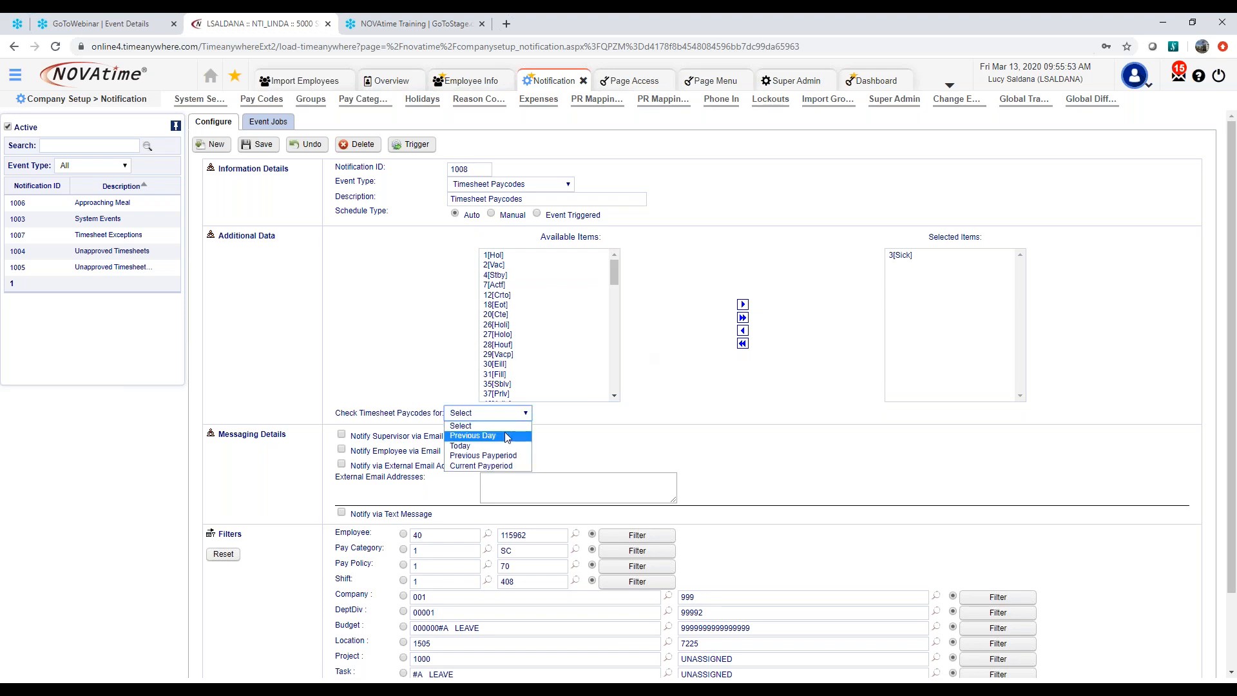
left_click(384, 376)
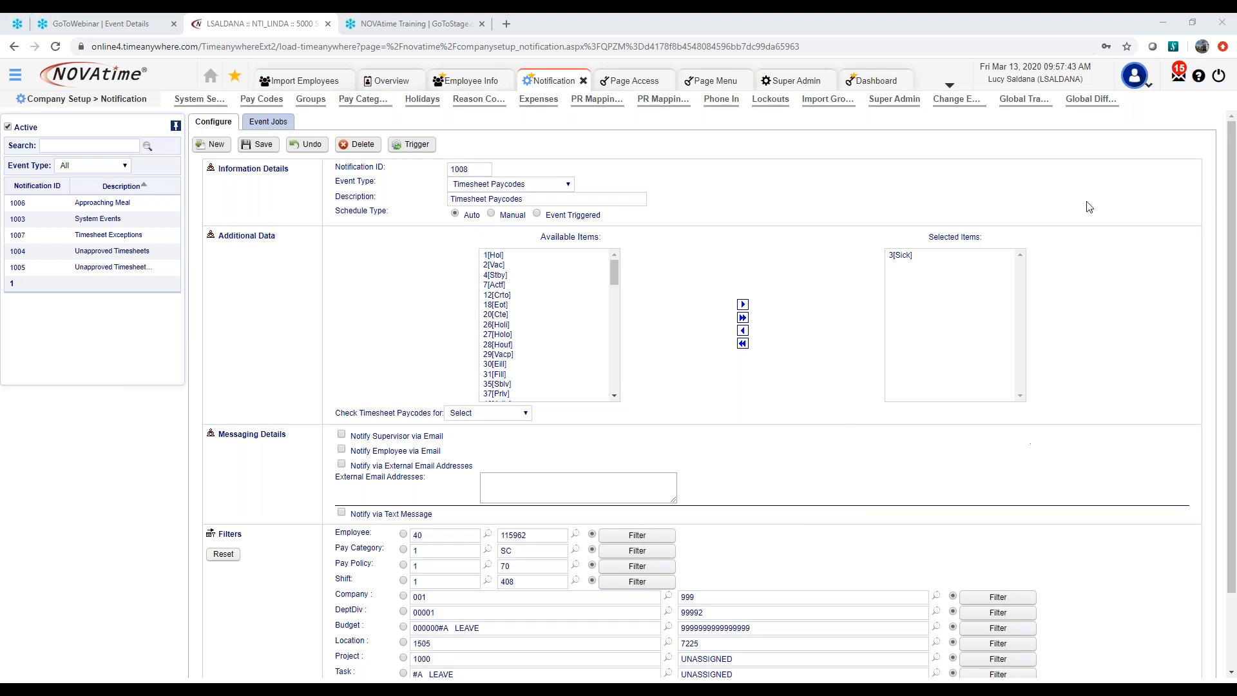
Open the online help in a maximized window and show the NOVAtime University and Marketing Webinars page under Chapter 8: Ongoing Education
left_click(1199, 79)
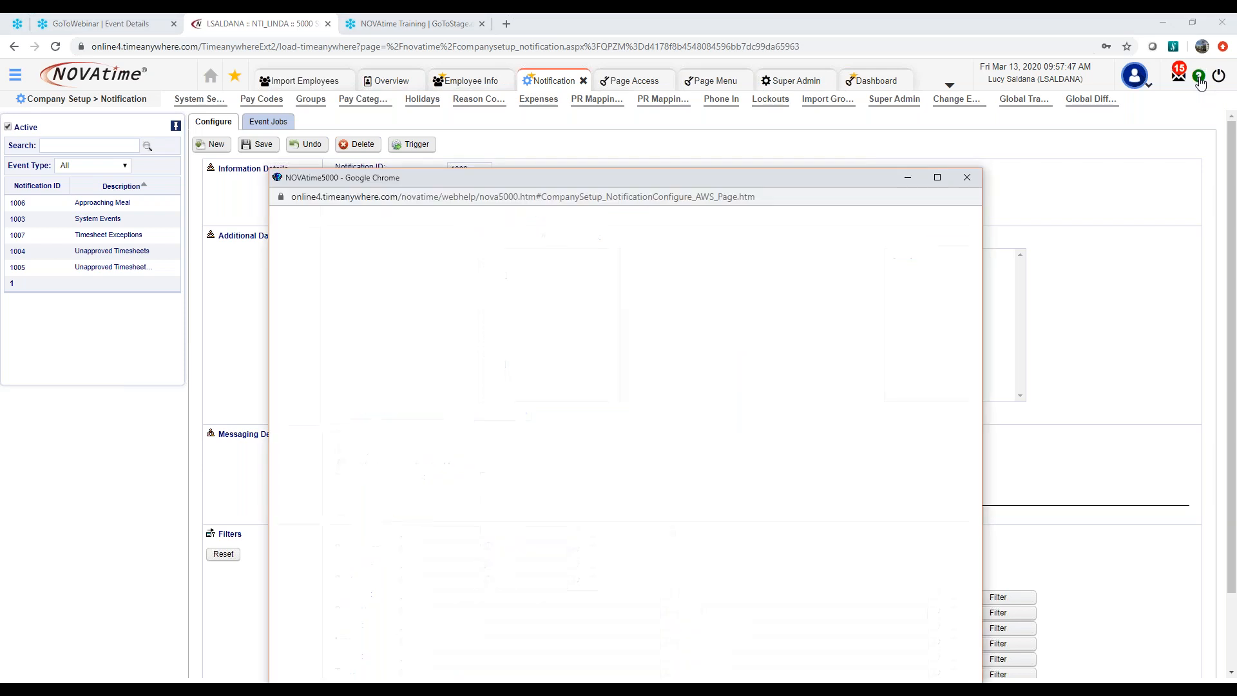
left_click(938, 178)
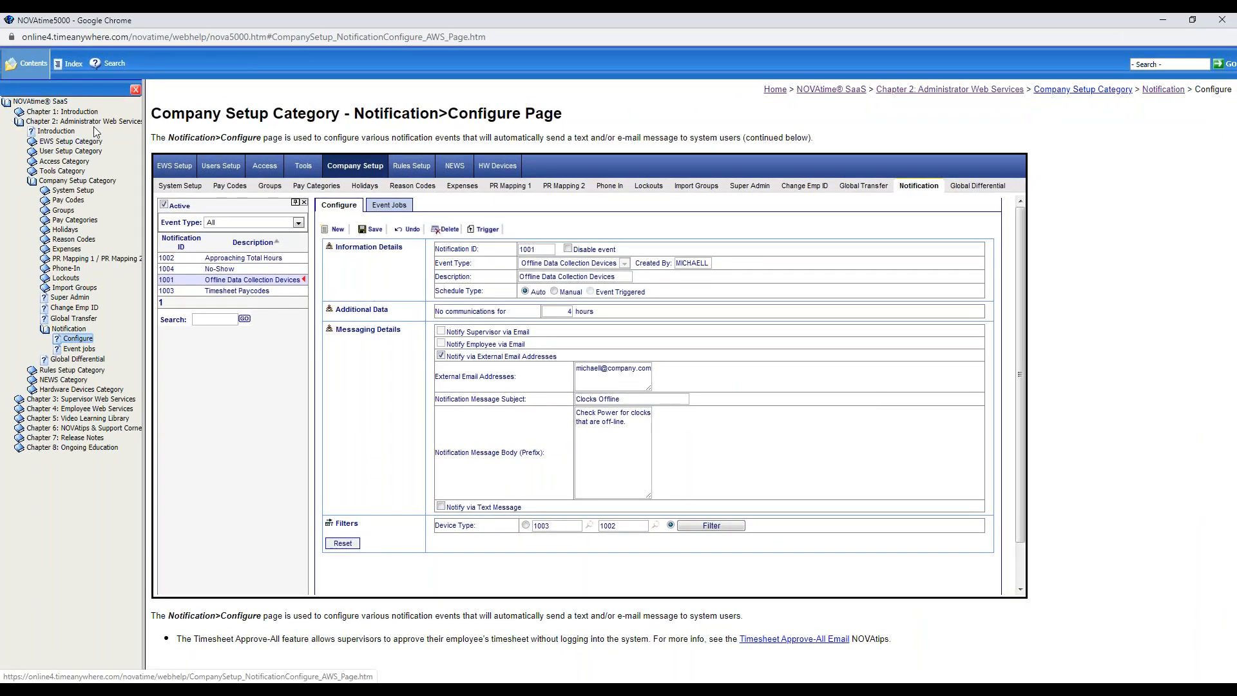
left_click(90, 122)
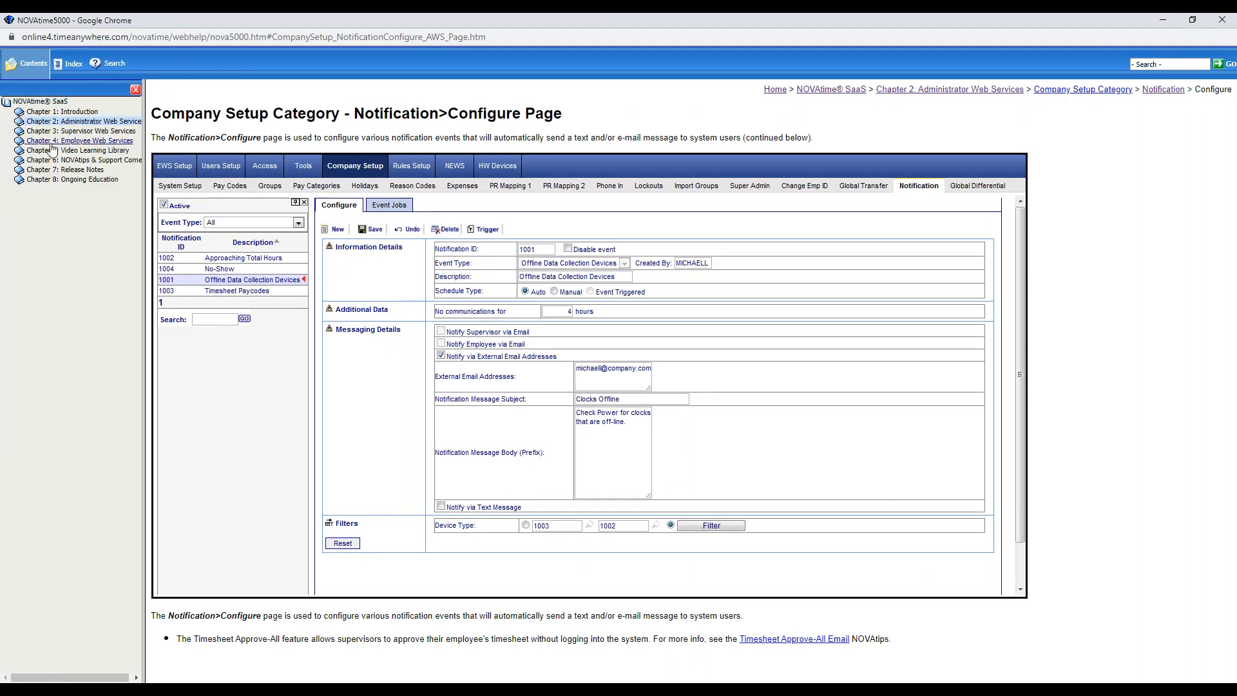
left_click(80, 181)
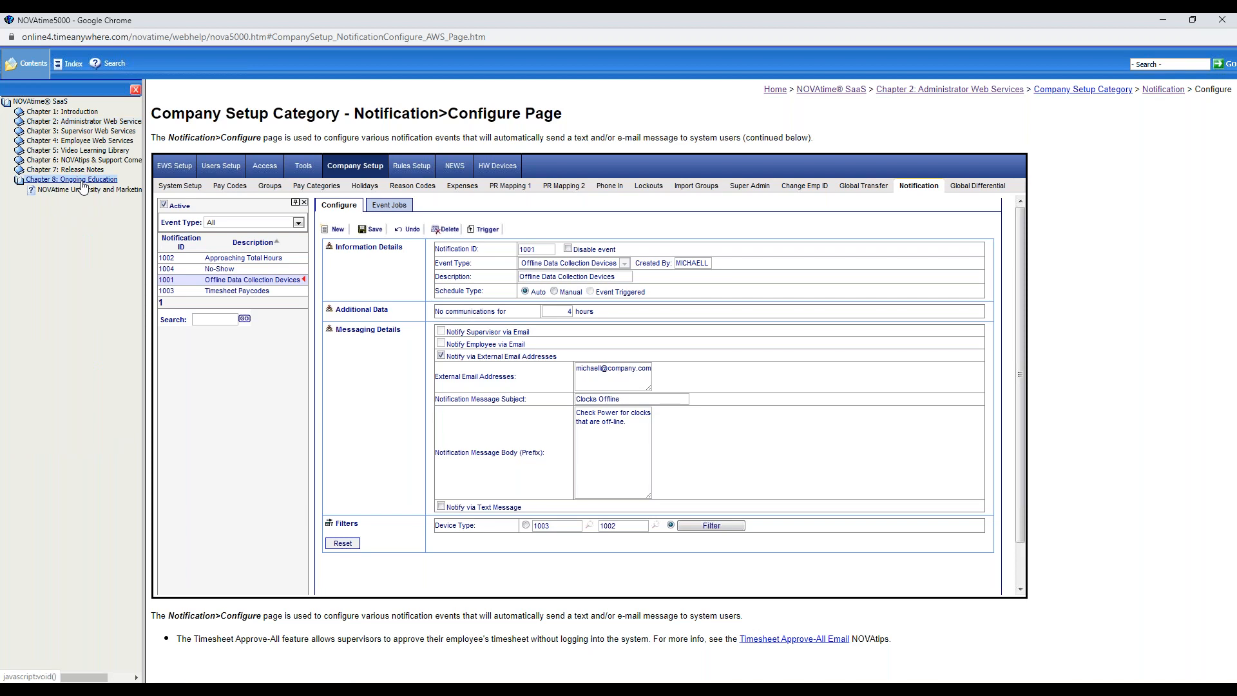
left_click(76, 190)
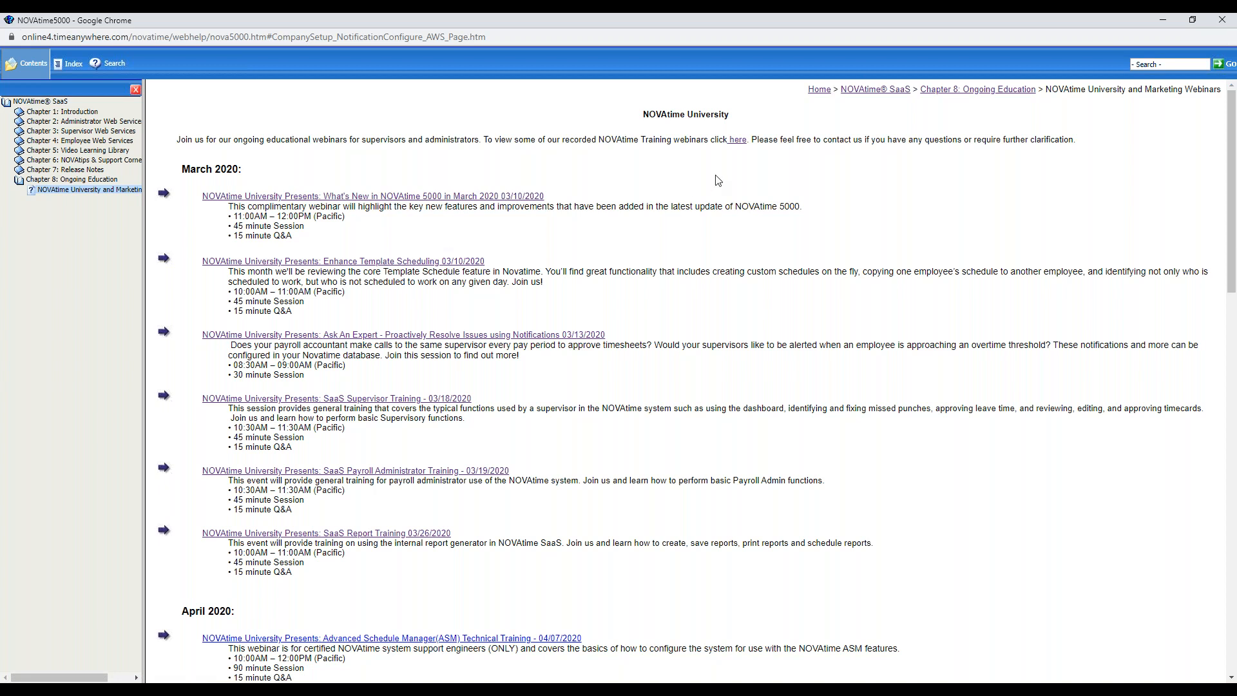
Open the recorded NOVAtime Training webinars from the page's introduction and browse the channel's video categories on GoToStage
left_click_drag(180, 138, 1101, 147)
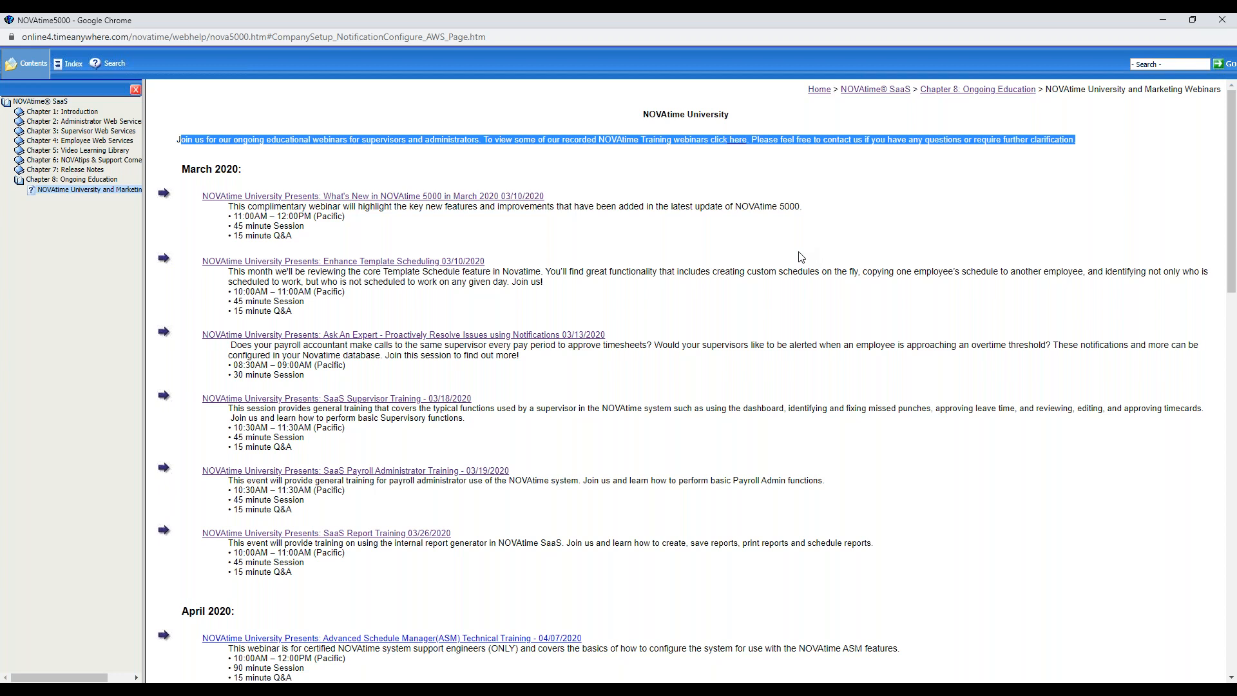
left_click(676, 184)
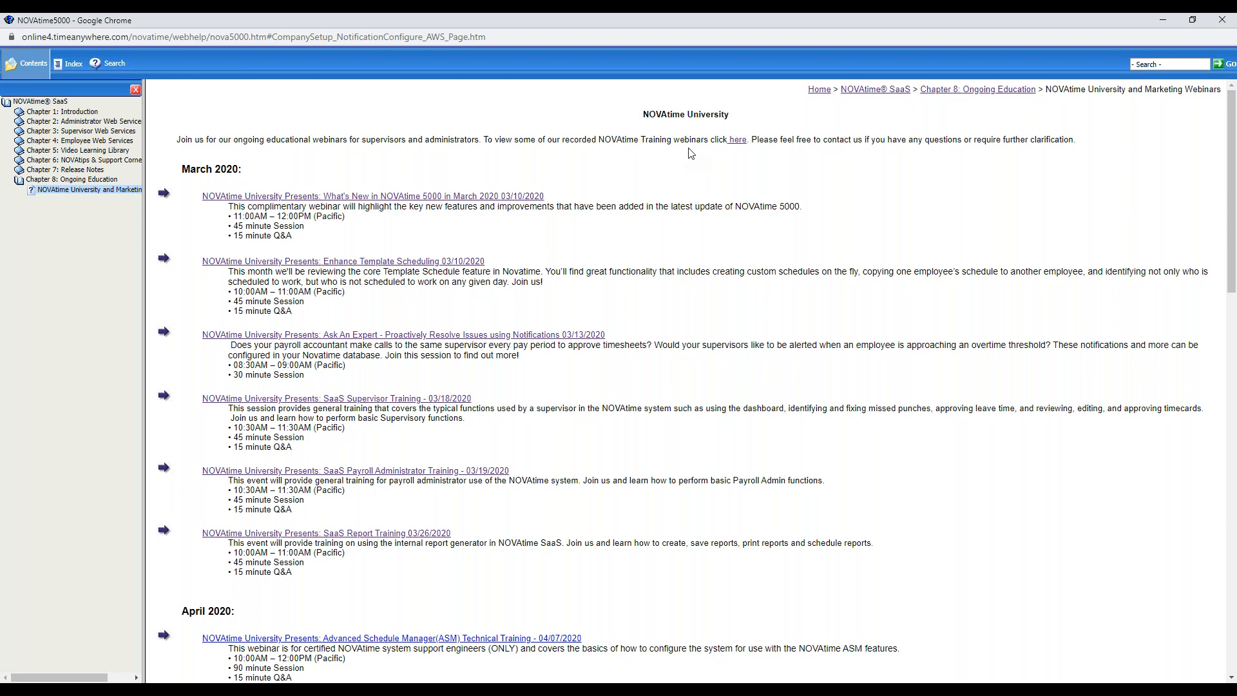
left_click(738, 141)
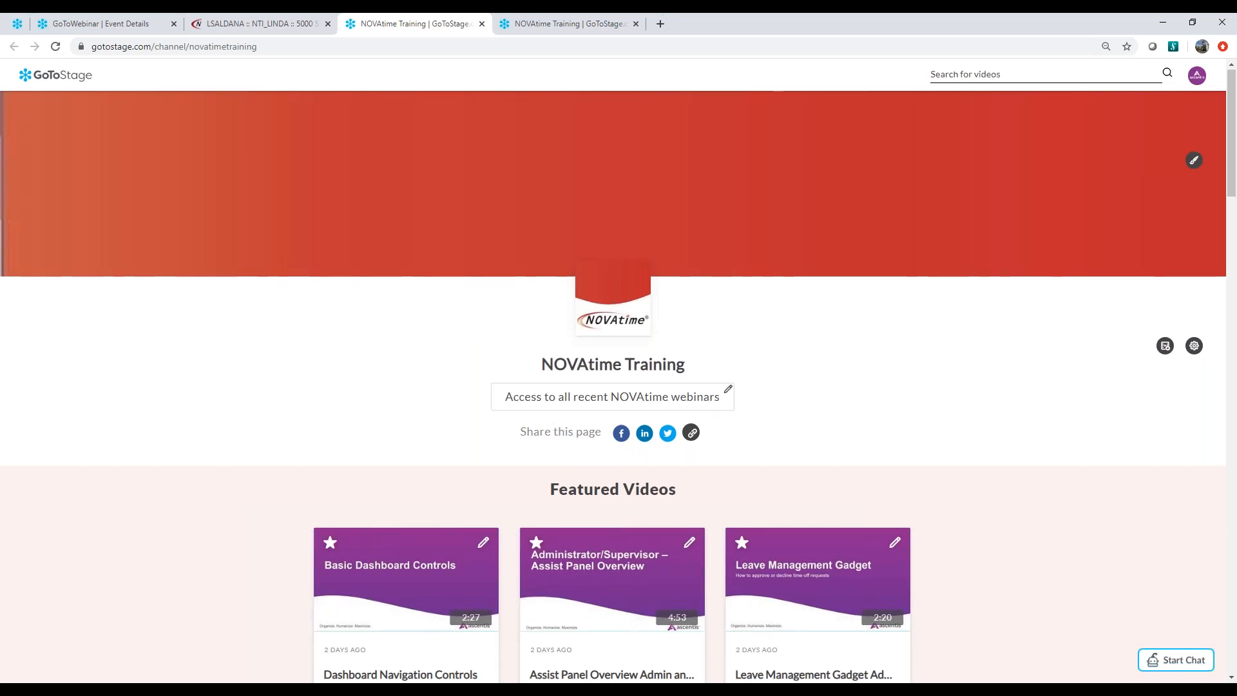
scroll(489, 387, "down", 1)
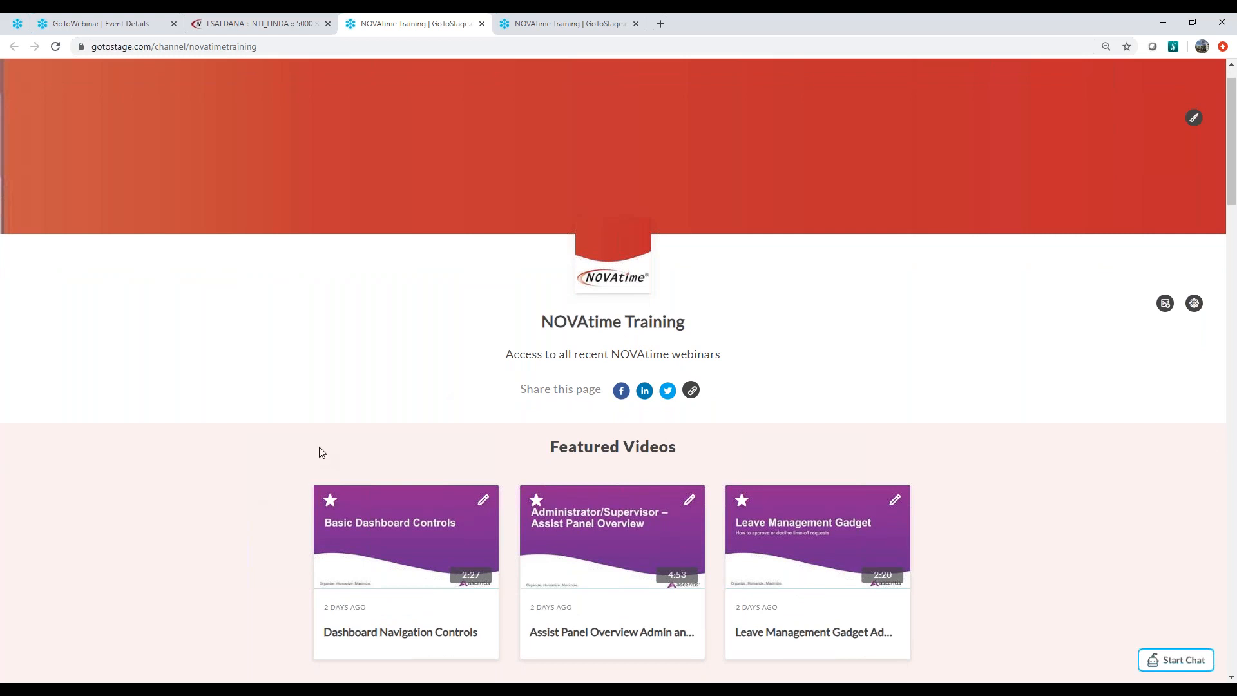
scroll(319, 446, "down", 2)
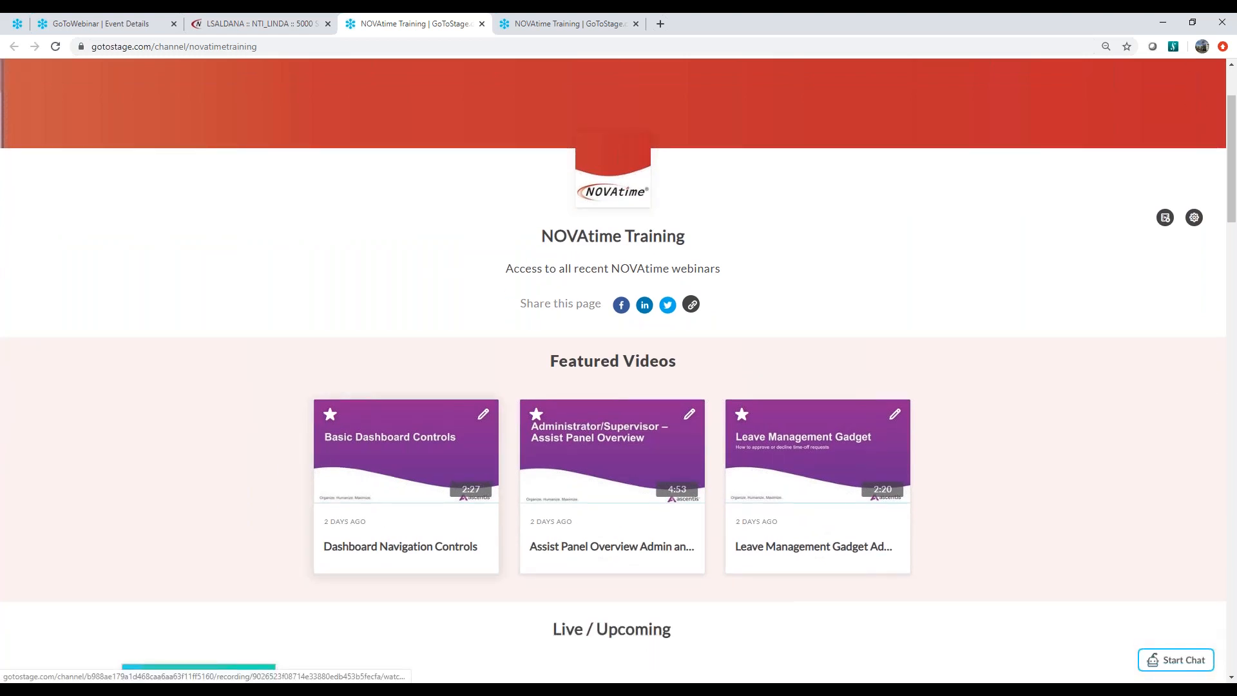
scroll(608, 481, "down", 3)
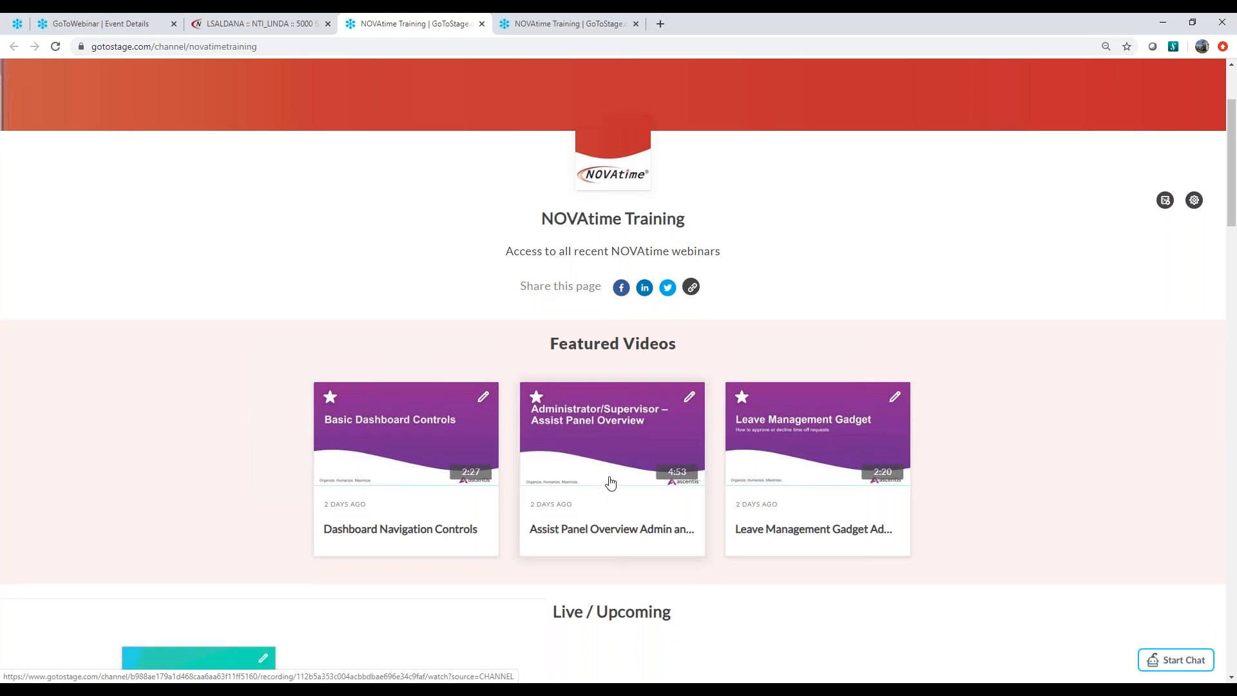
scroll(453, 414, "down", 15)
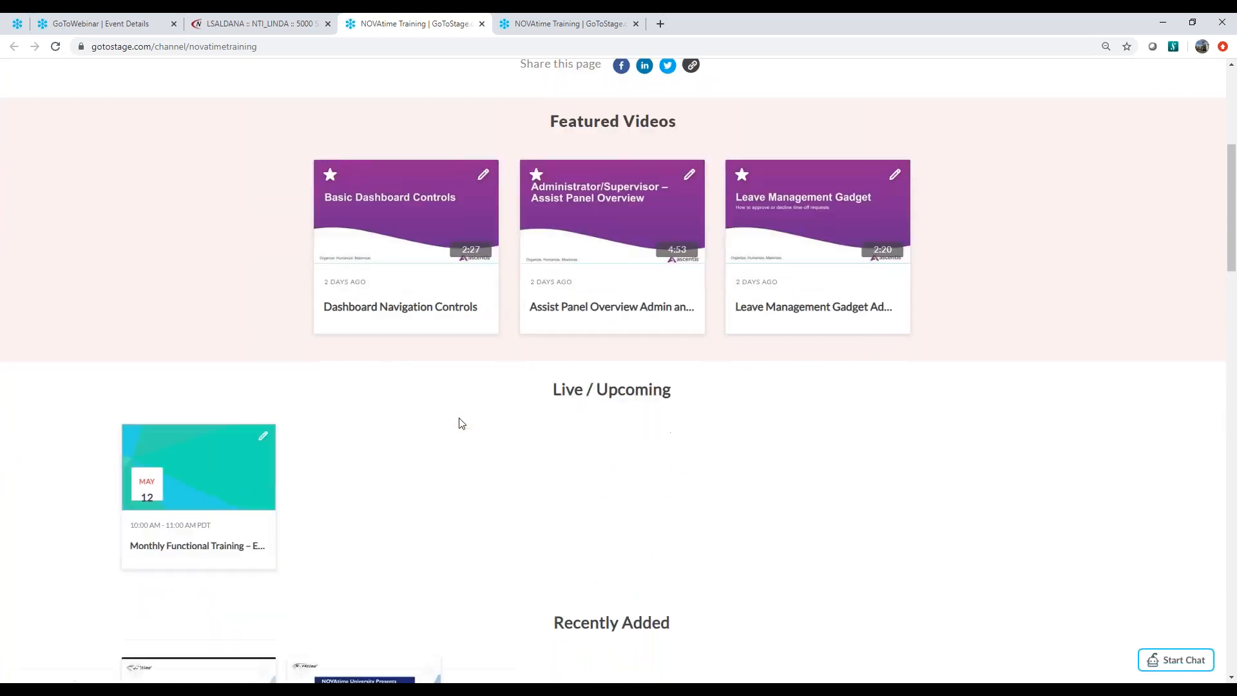
scroll(459, 422, "down", 9)
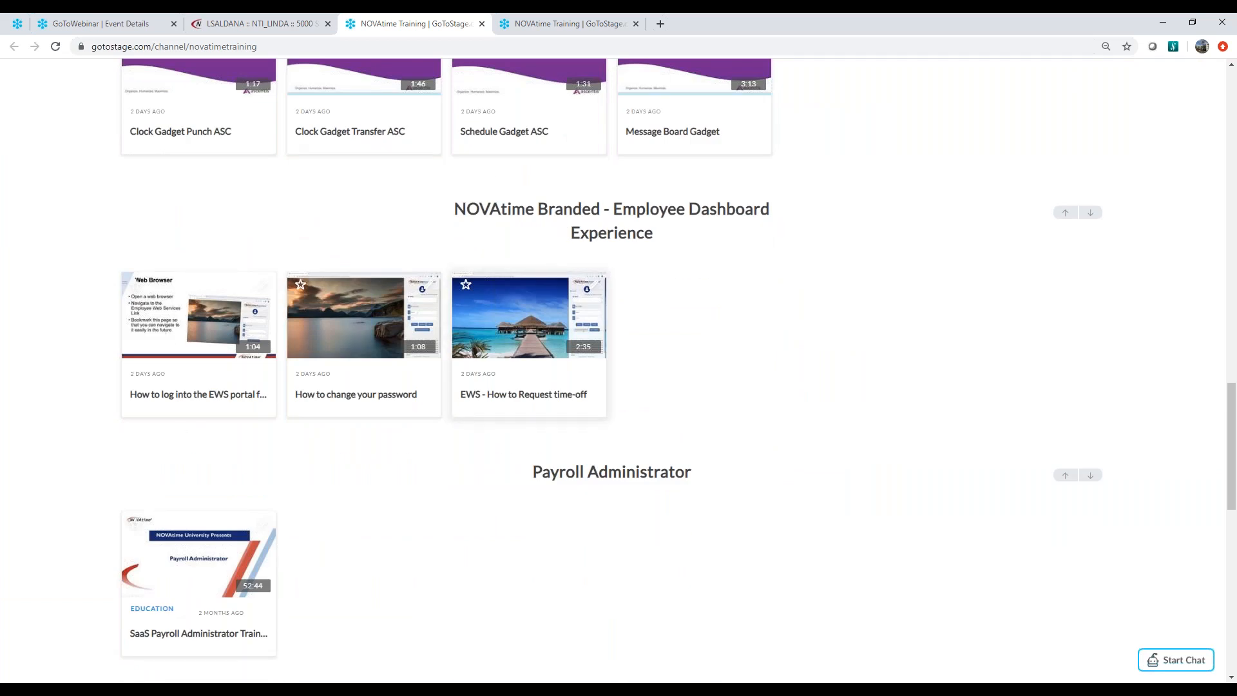
scroll(459, 386, "up", 7)
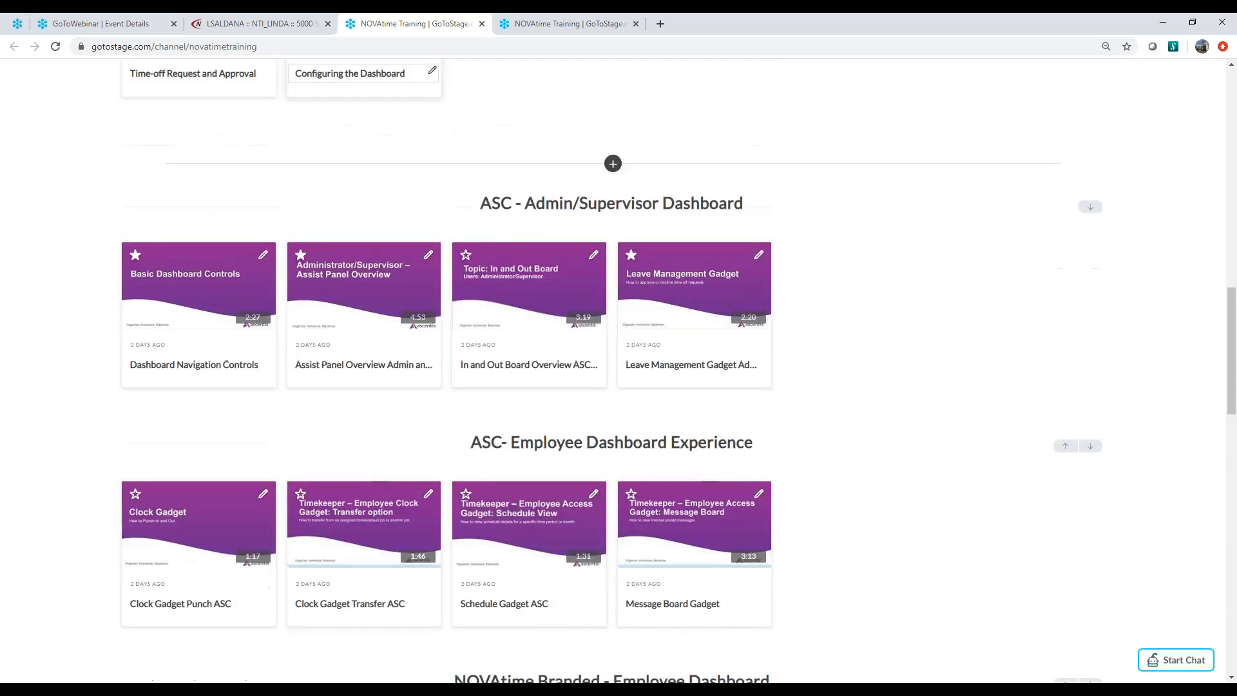
Return to NOVAtime, reopen its online help and show the NOVAtime University webinars page under Ongoing Education again
left_click(284, 25)
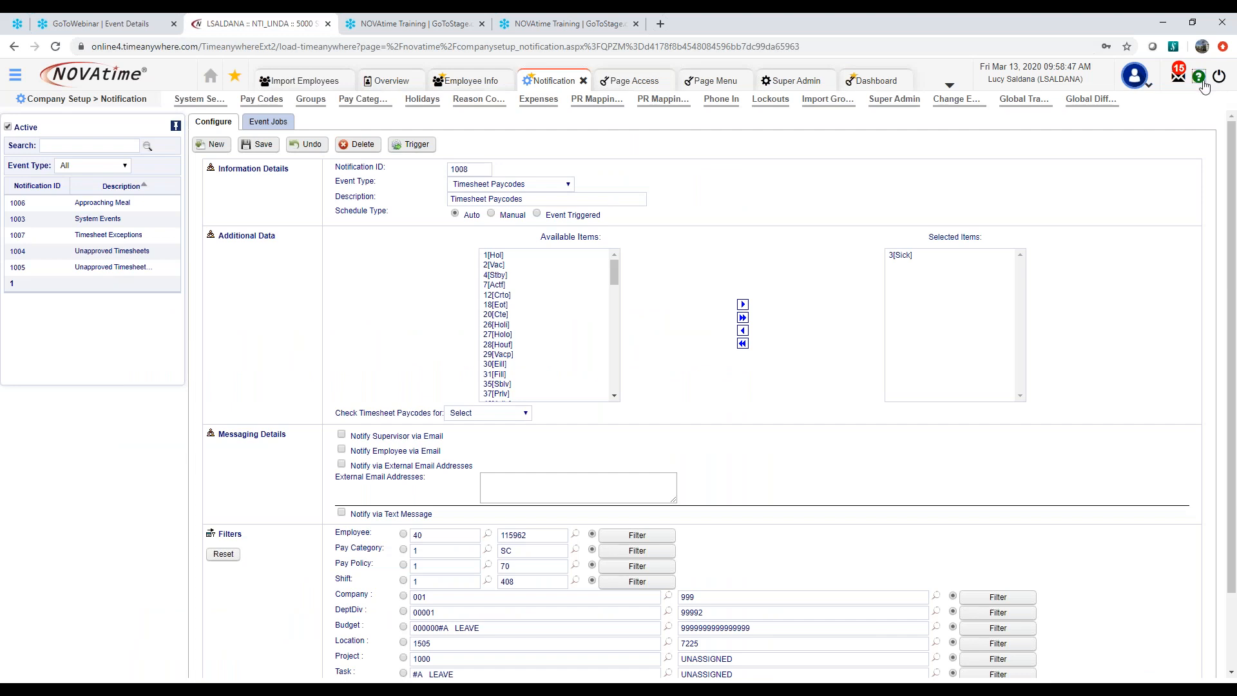
left_click(1201, 82)
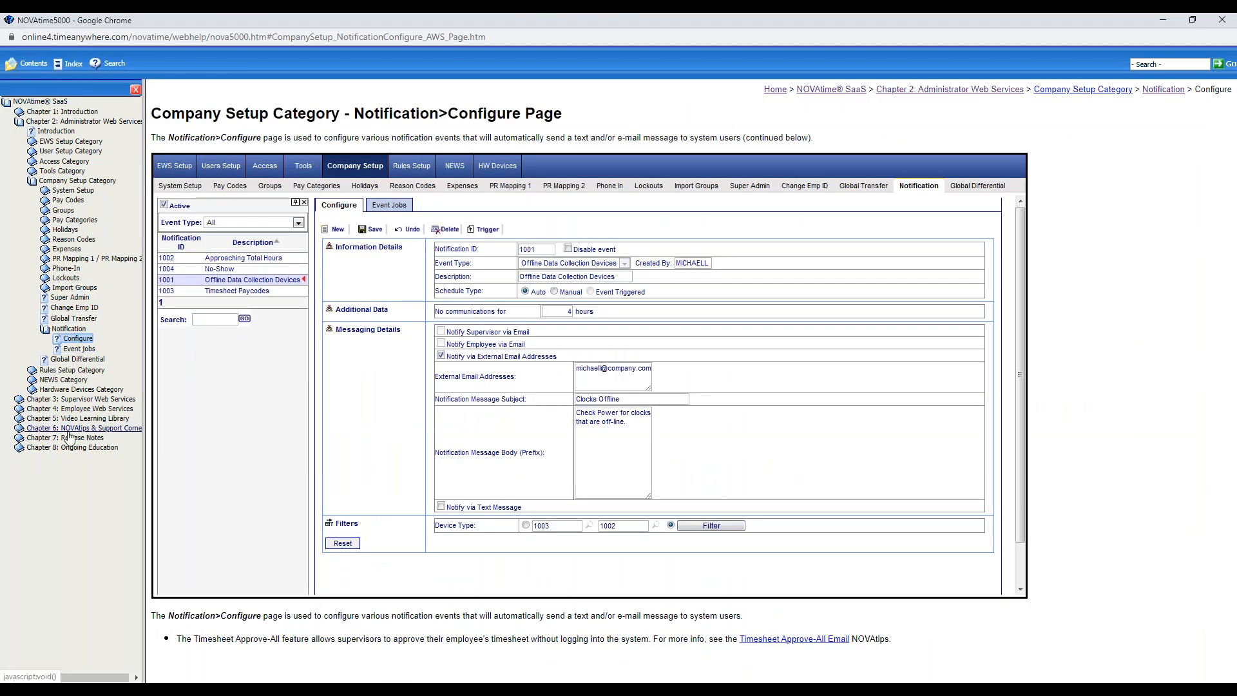
left_click(71, 447)
left_click(89, 458)
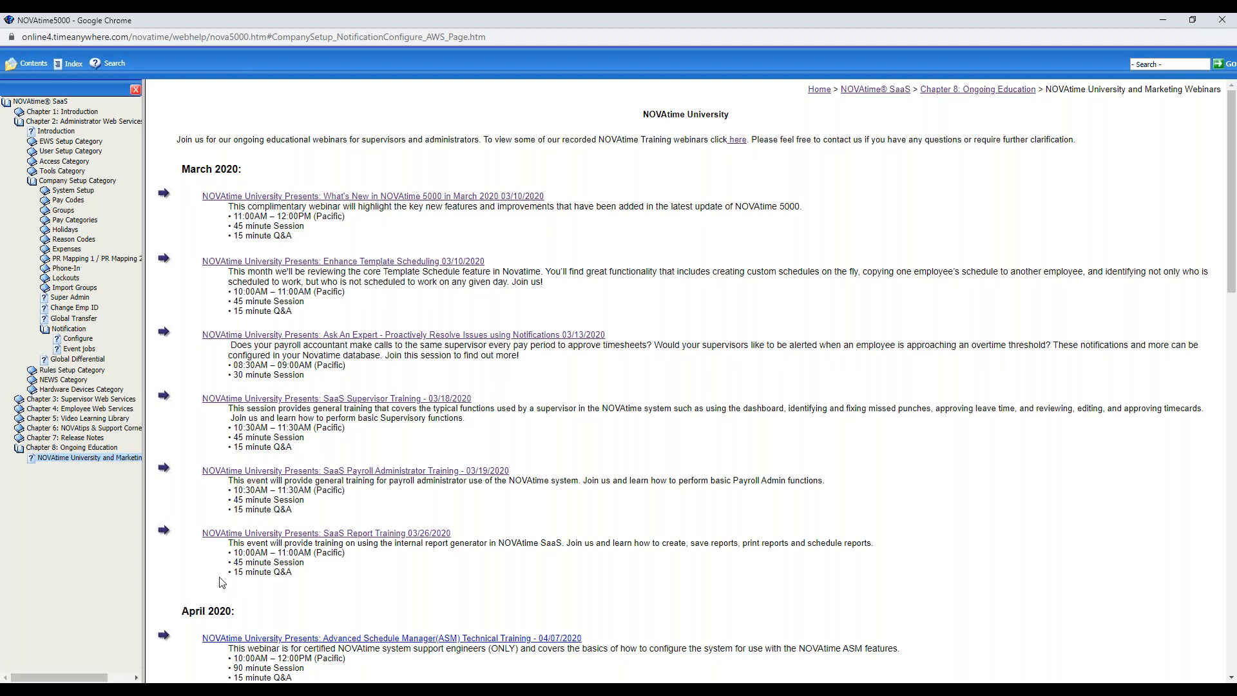
Open the What's New & What's Fixed page under Chapter 7: Release Notes in the help
left_click(89, 440)
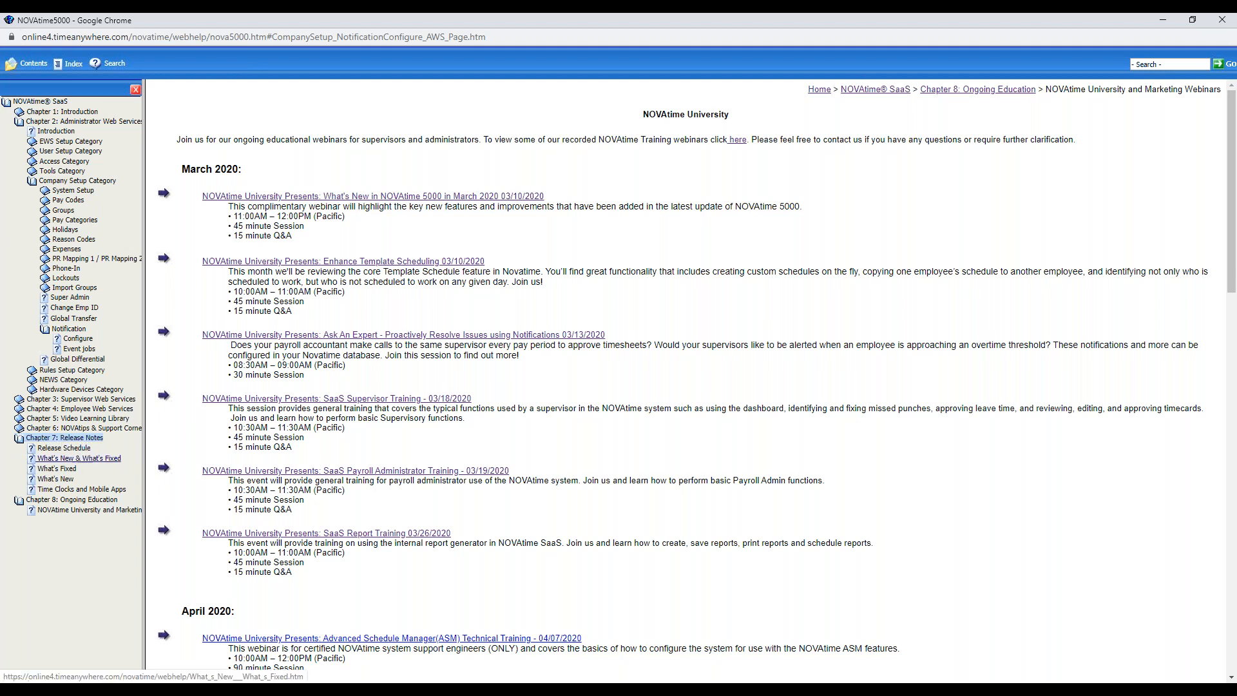
left_click(82, 460)
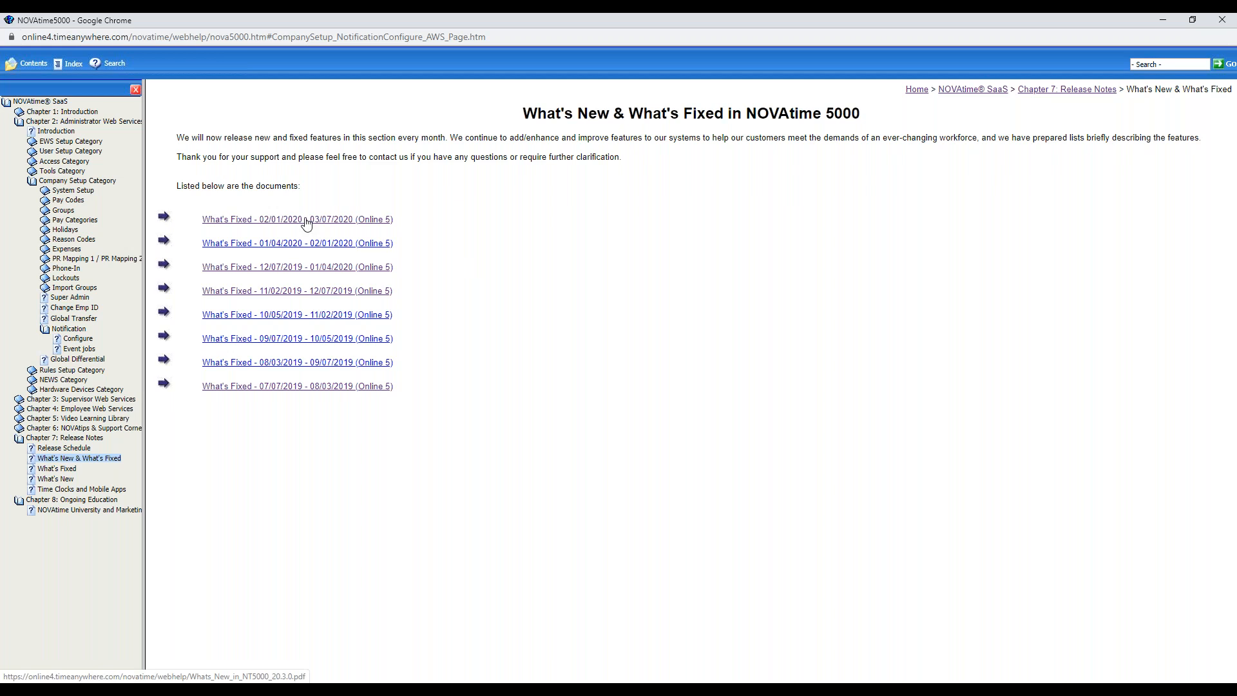
Expand Chapter 5: Video Learning Library, collapse Chapter 2, and look through the Administrator User Guide's training videos
left_click(82, 419)
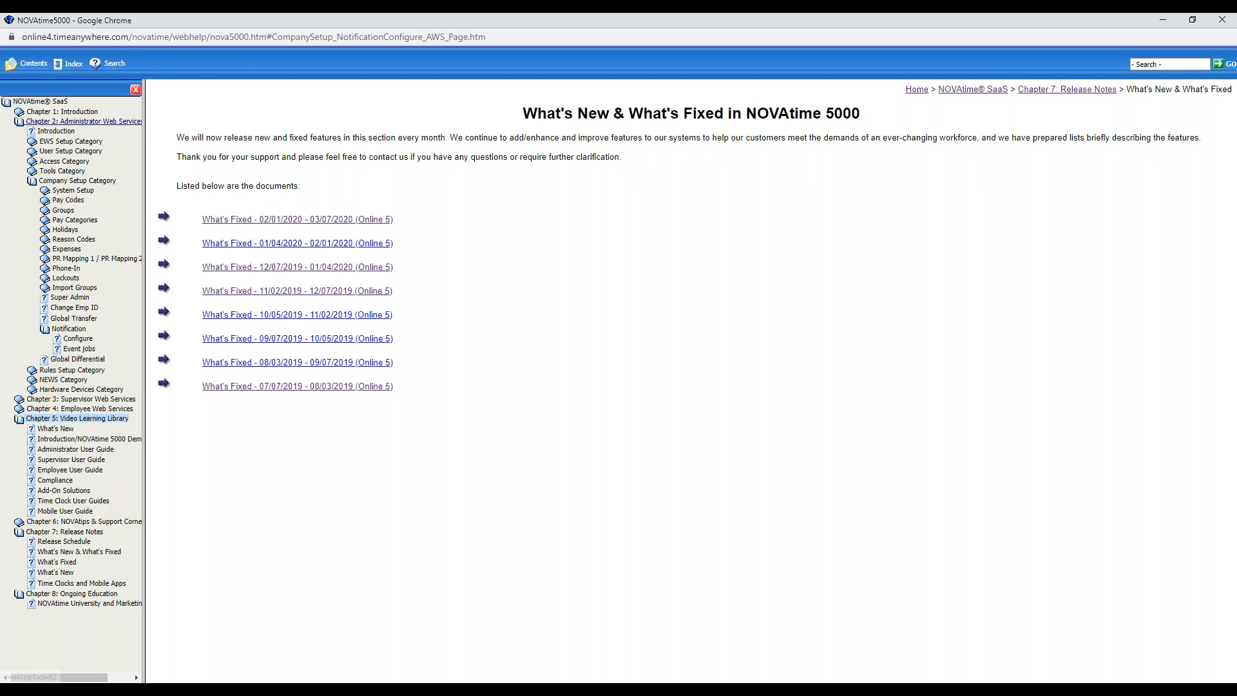
left_click(104, 123)
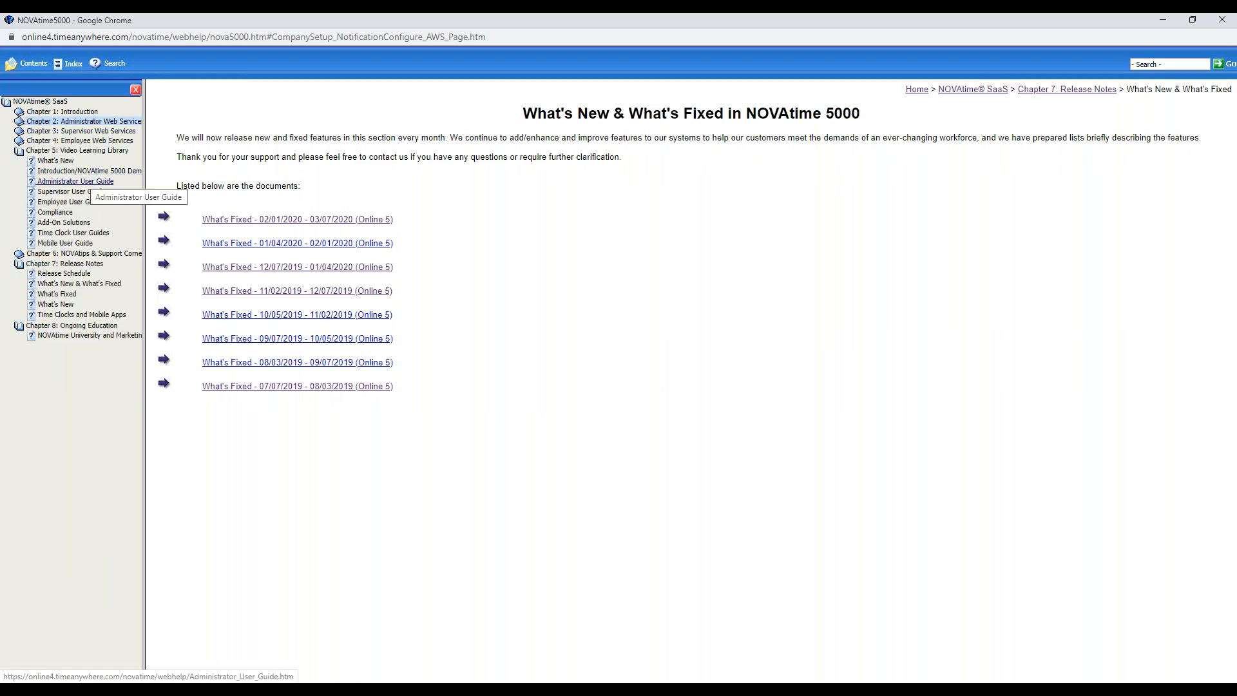
left_click(85, 183)
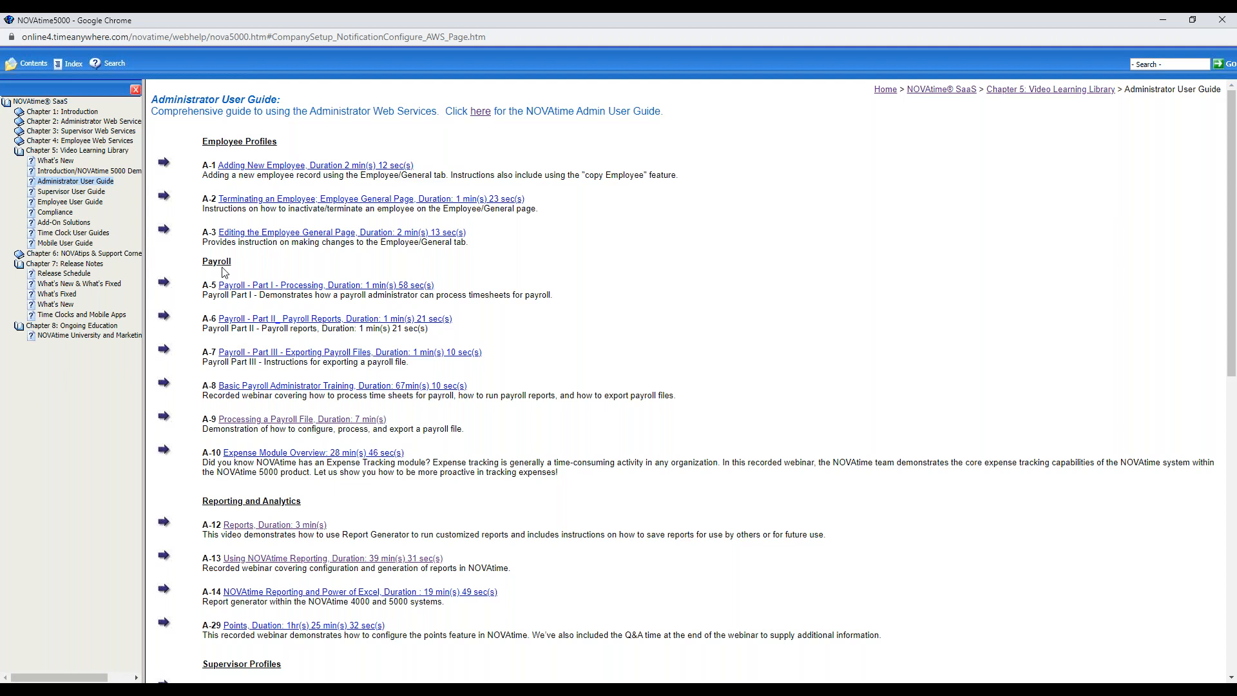
scroll(241, 570, "down", 2)
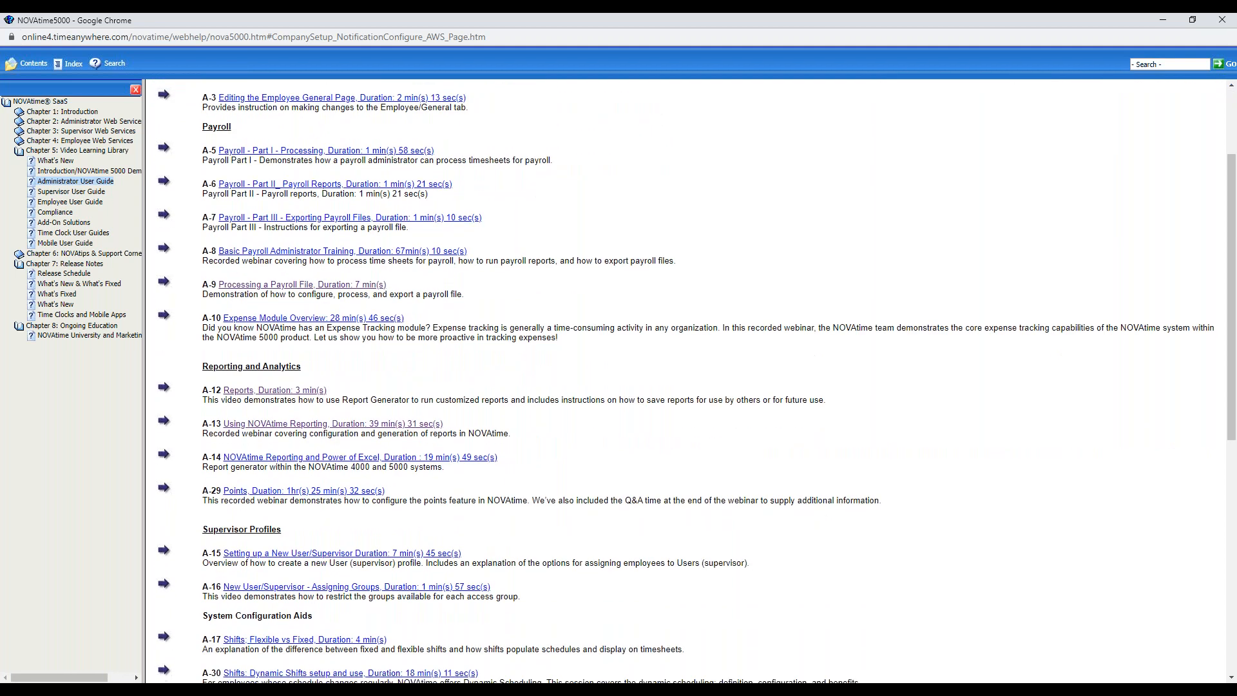
scroll(257, 521, "down", 4)
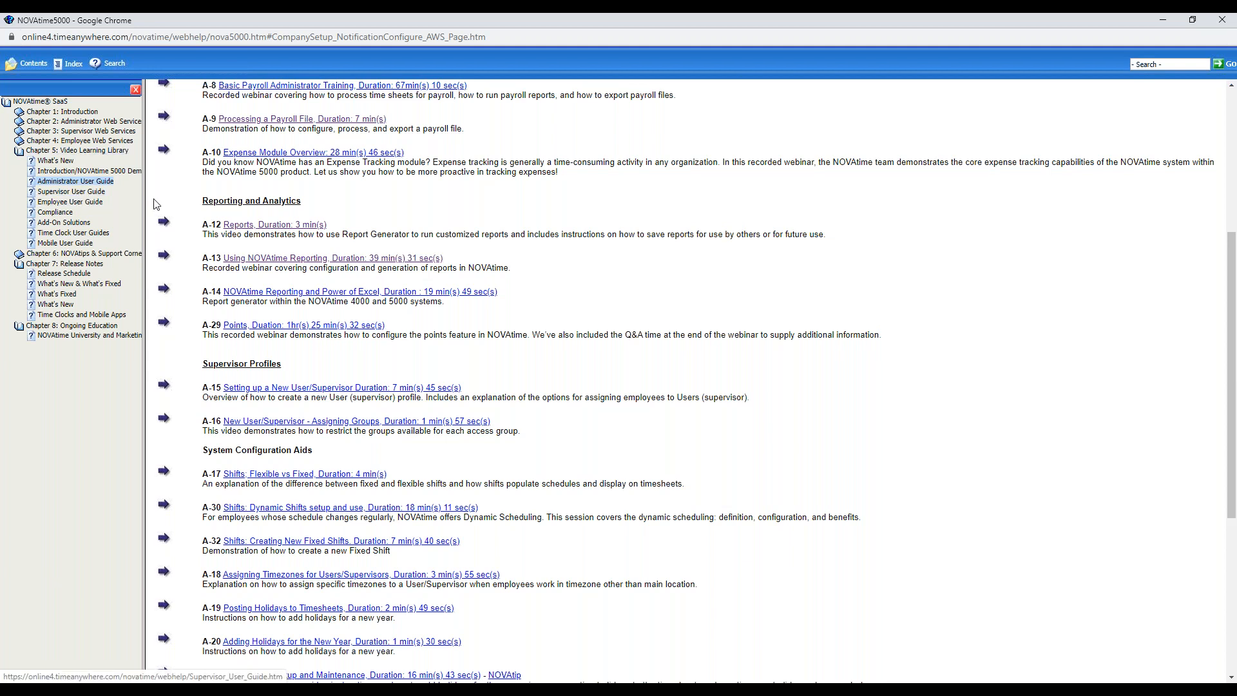
View the Supervisor User Guide videos in the Video Learning Library, ending on the Employee User Guide page
left_click(71, 193)
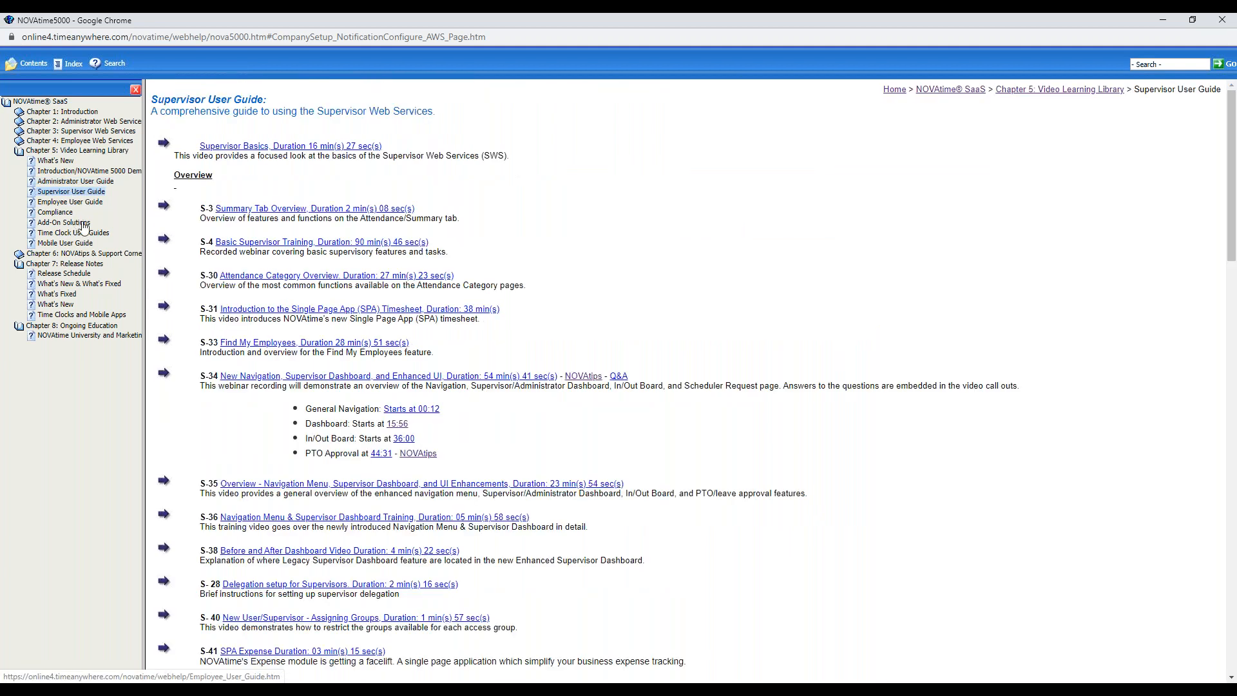
left_click(75, 182)
left_click(71, 192)
left_click(70, 201)
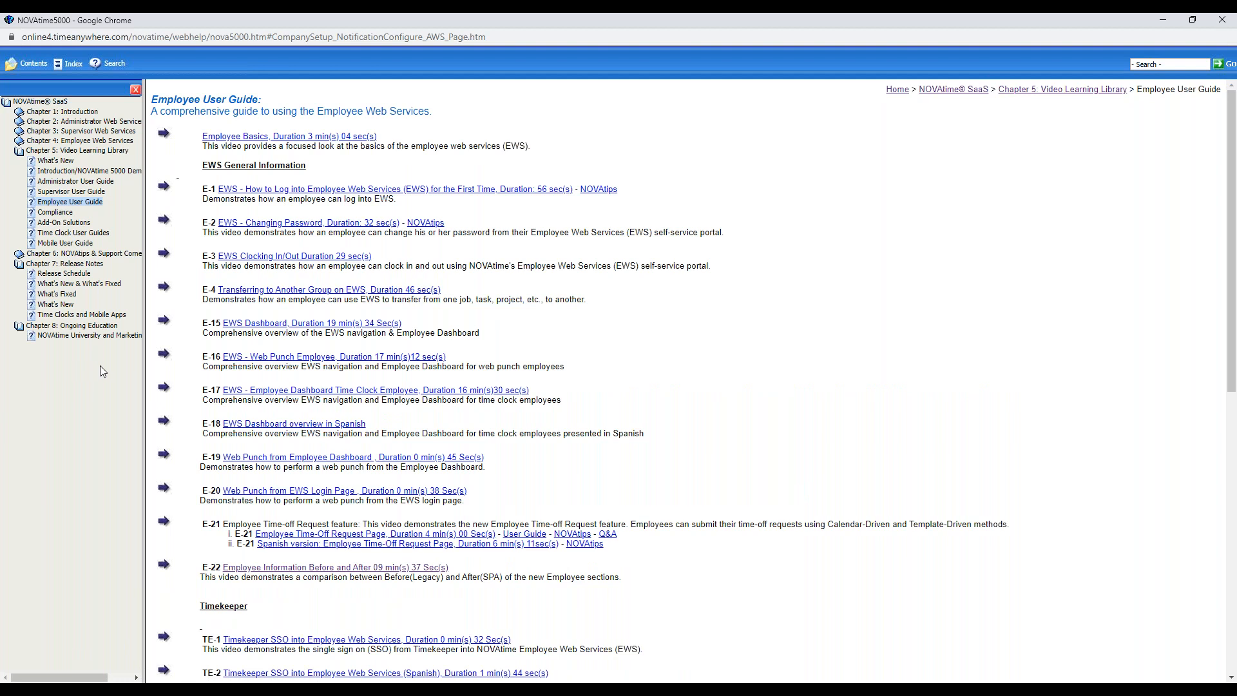